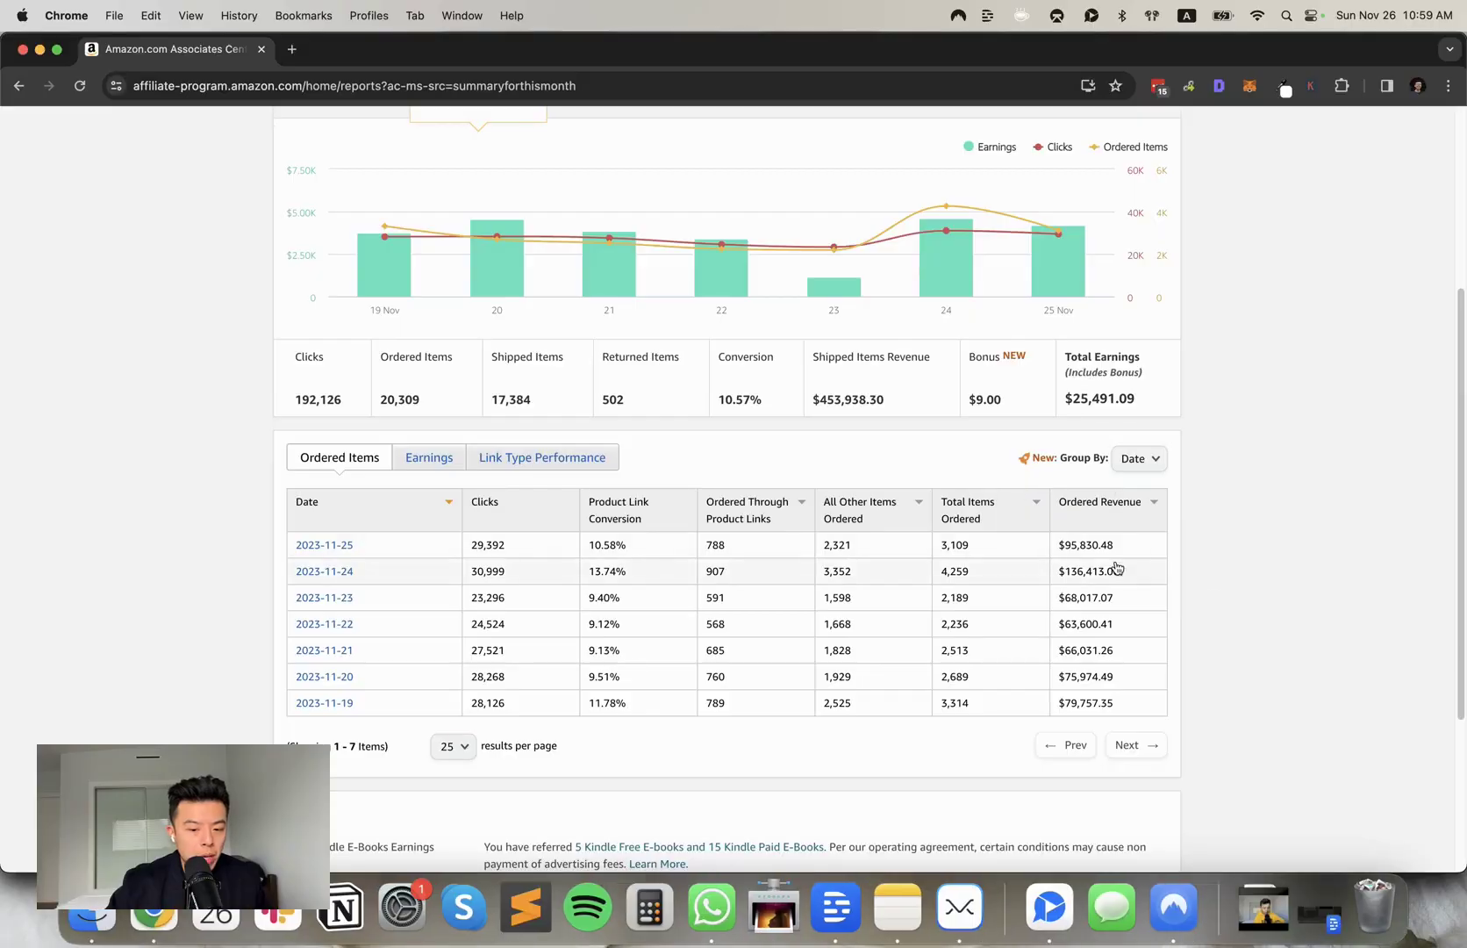
Step: Toggle the Amazon Associates report between daily earnings and the ordered items figures
{"action": "left_click", "coordinate": [426, 458]}
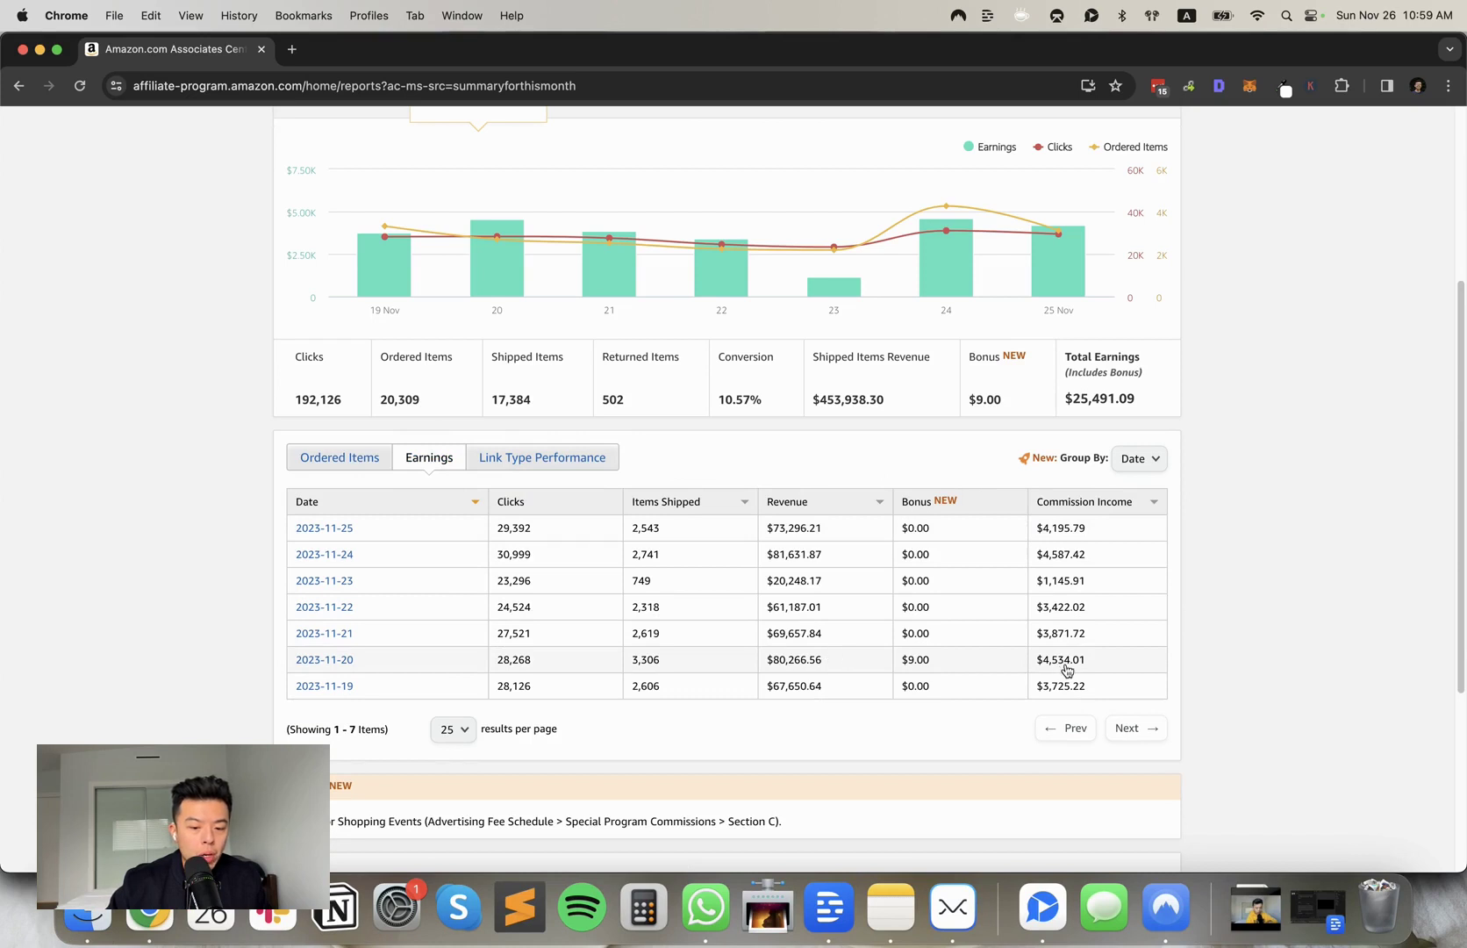
{"action": "left_click", "coordinate": [346, 454]}
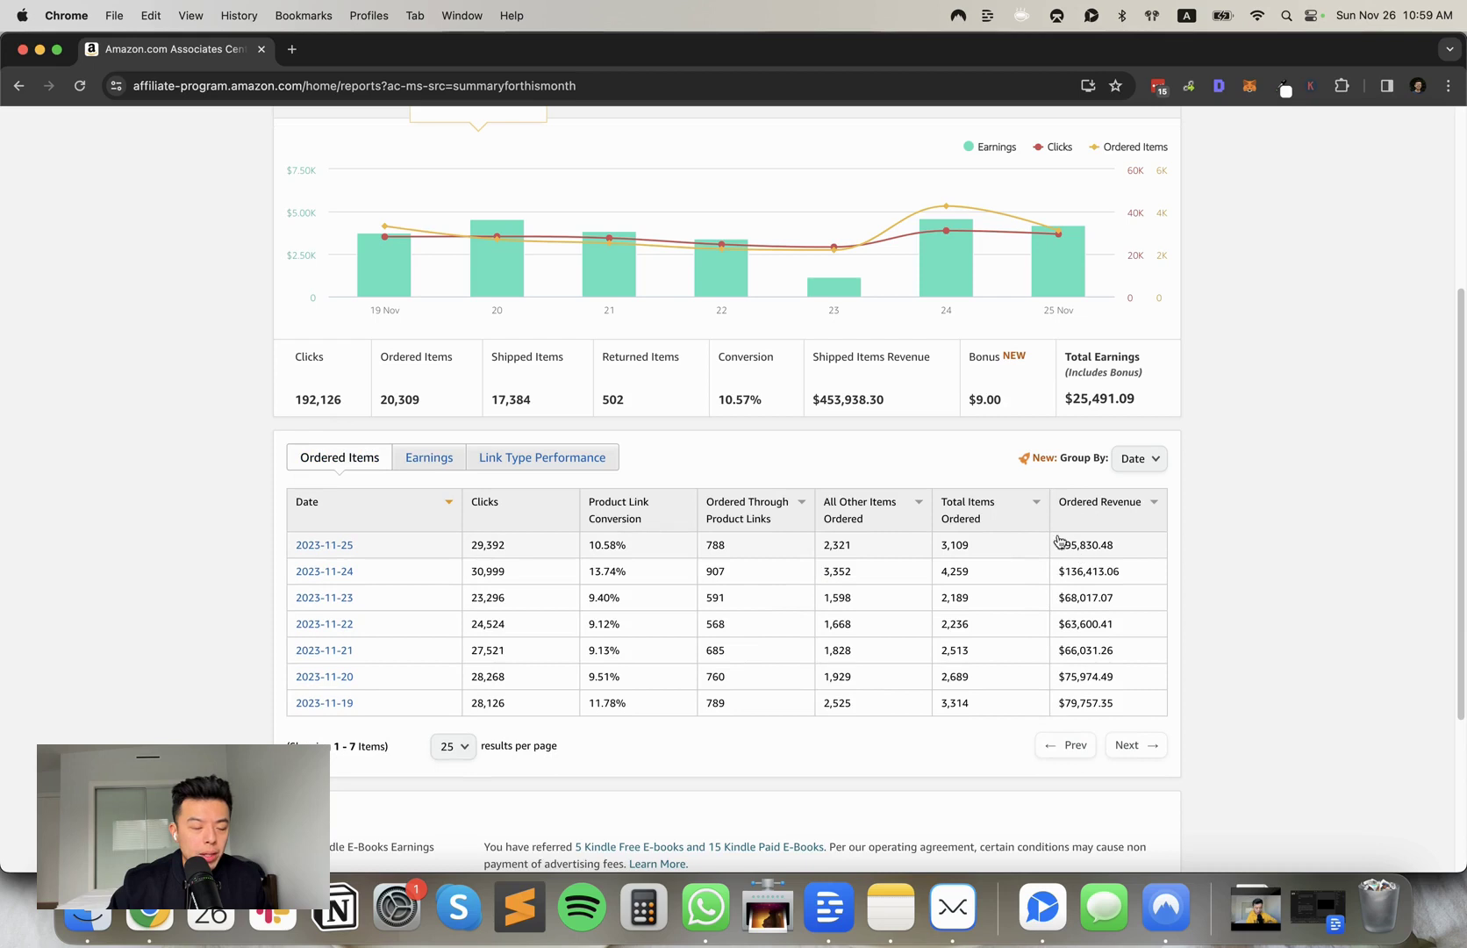
{"action": "mouse_move", "coordinate": [980, 288]}
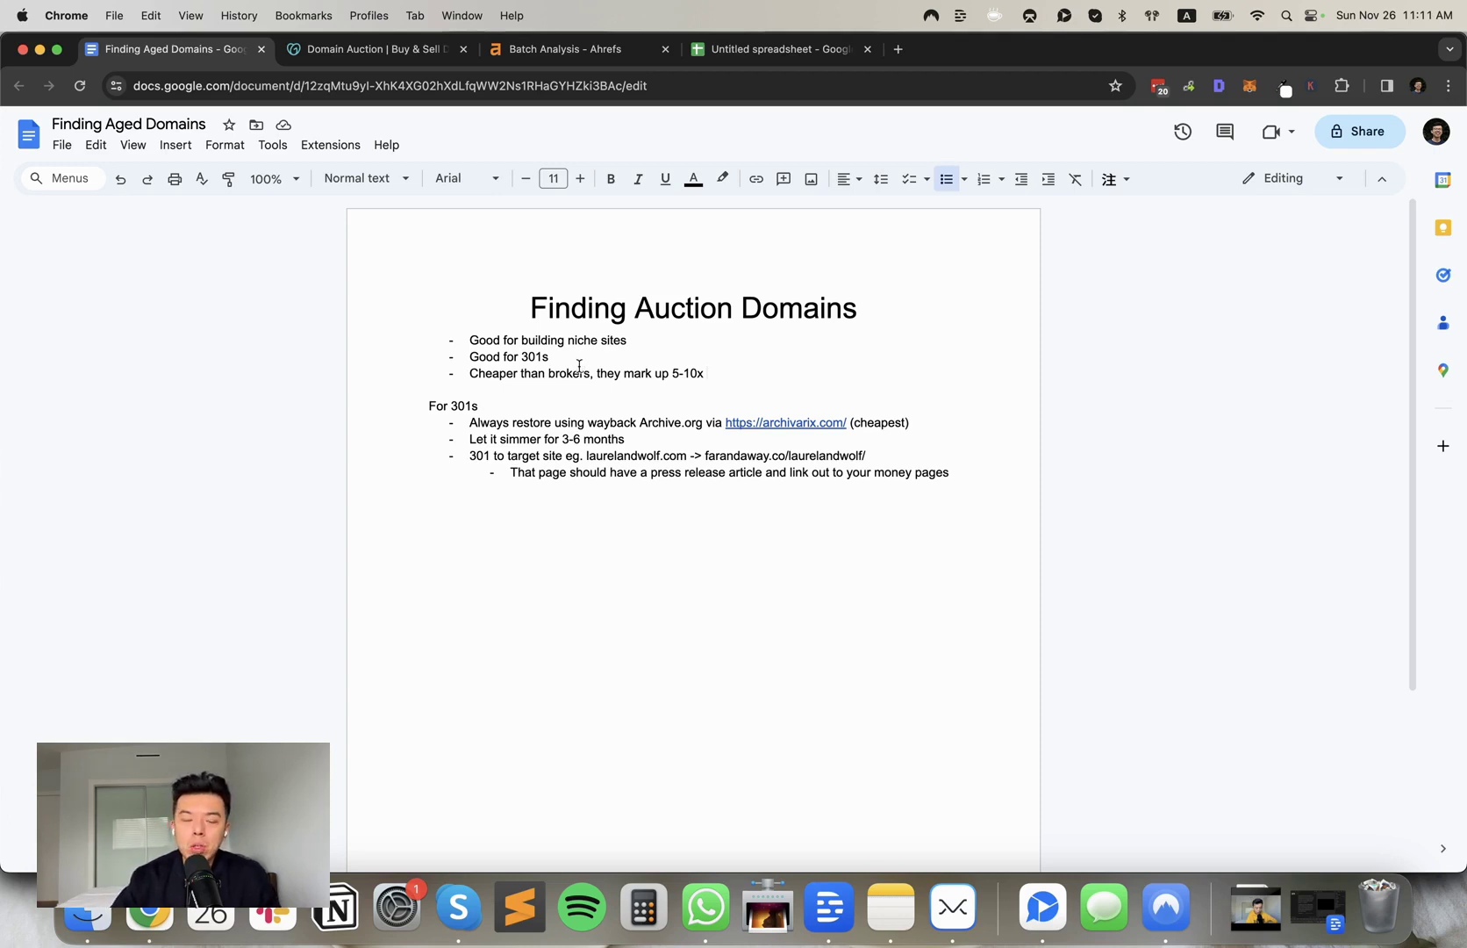
Step: Place the cursor after 'Good for 301s' in the notes, then move to the GoDaddy auctions
{"action": "left_click", "coordinate": [581, 362]}
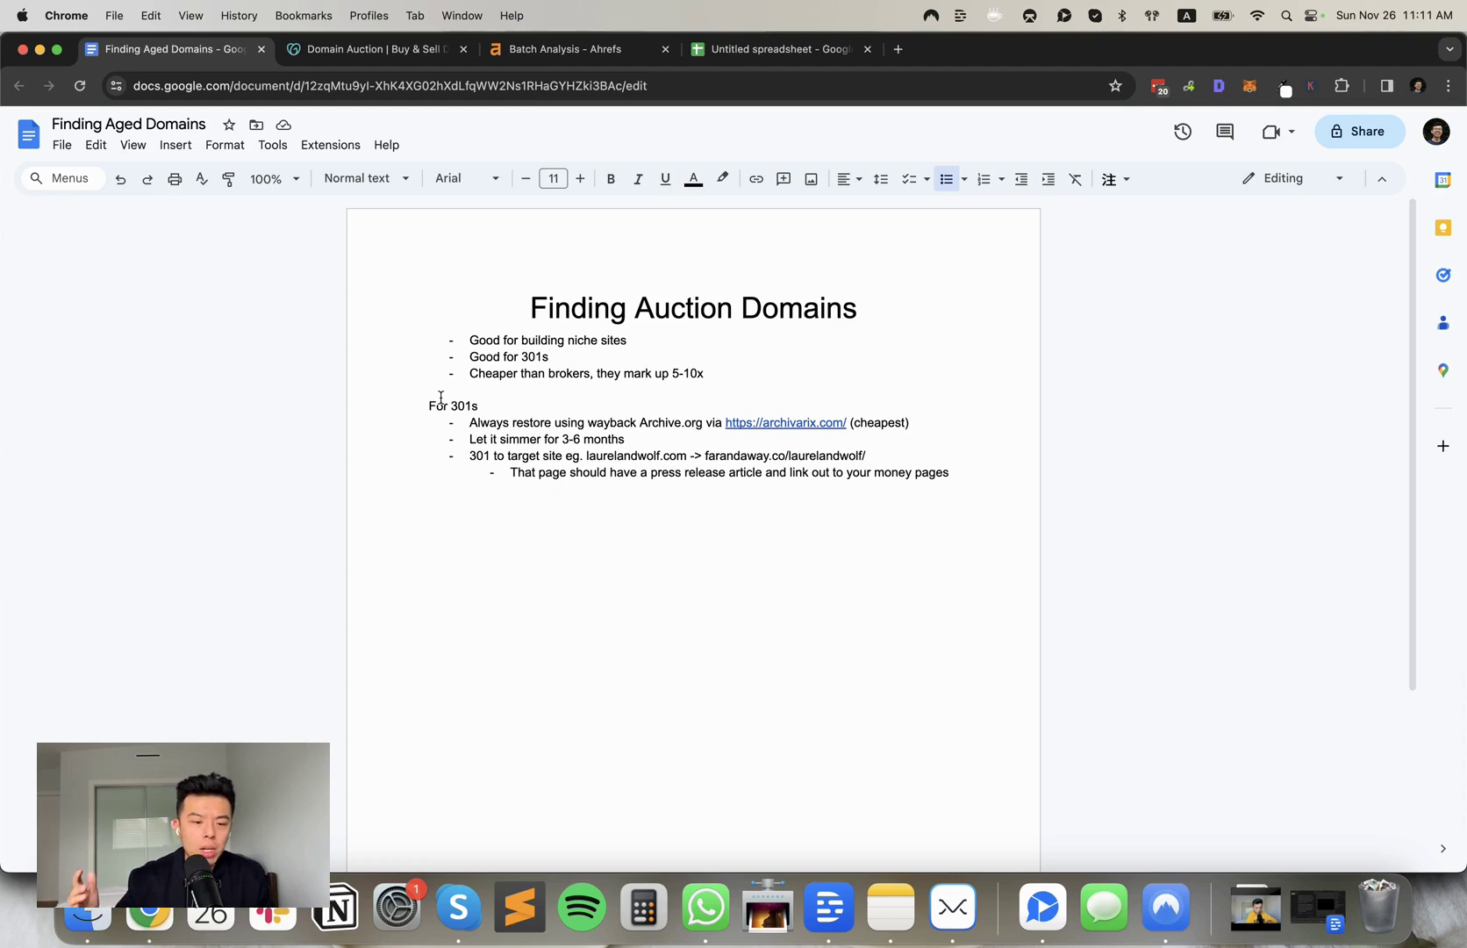
{"action": "key", "text": "ctrl+Tab"}
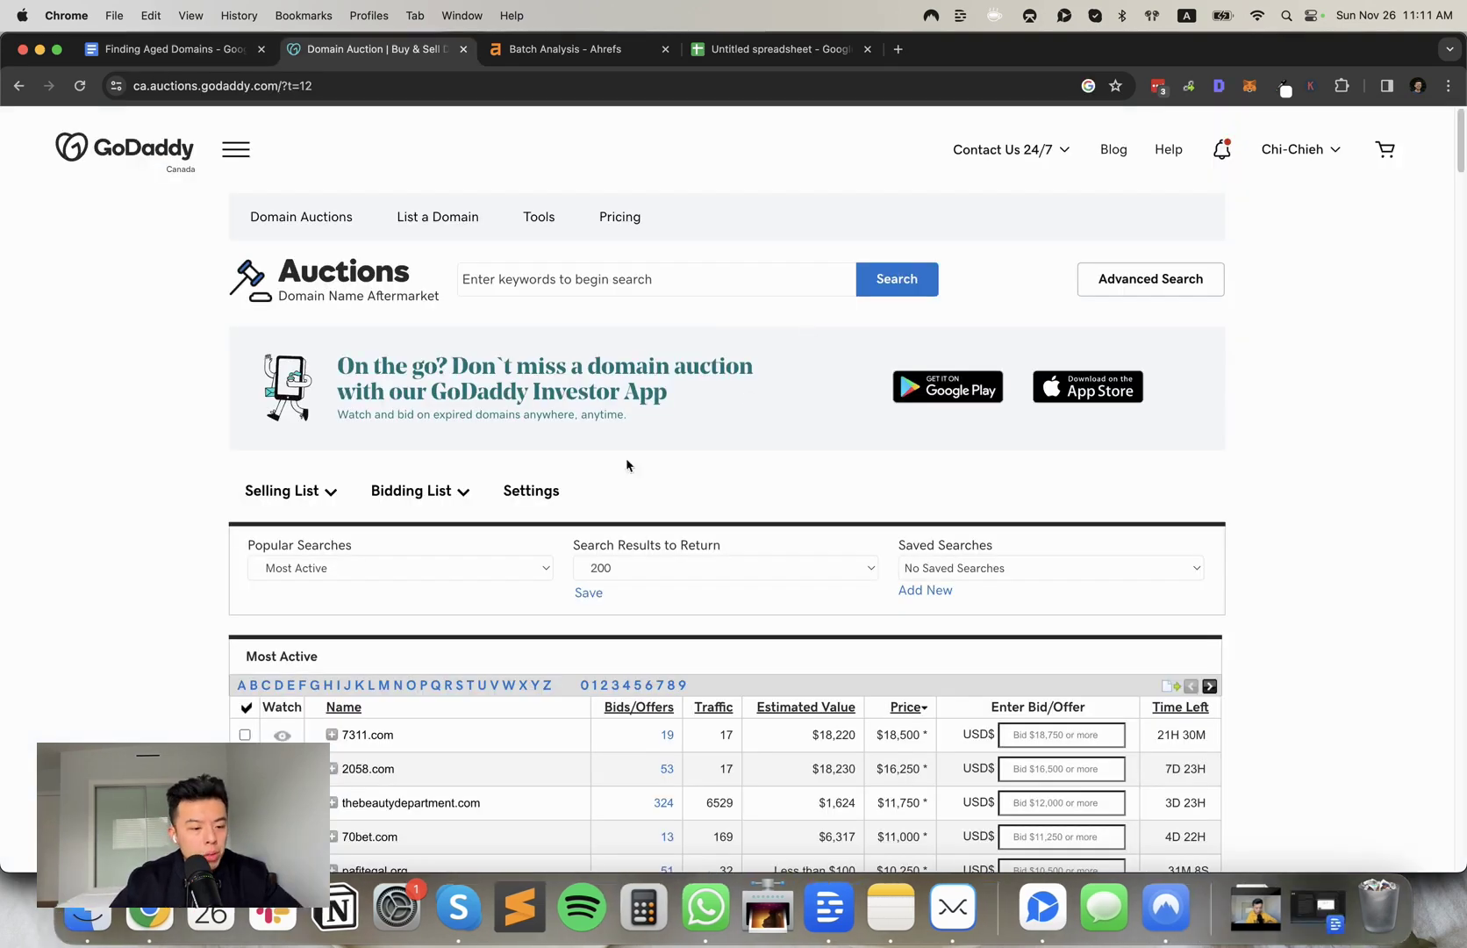
Step: Select and copy the GoDaddy Most Active auction table, from quinrose.com upward
{"action": "scroll", "coordinate": [331, 488], "scroll_direction": "down", "scroll_amount": 2}
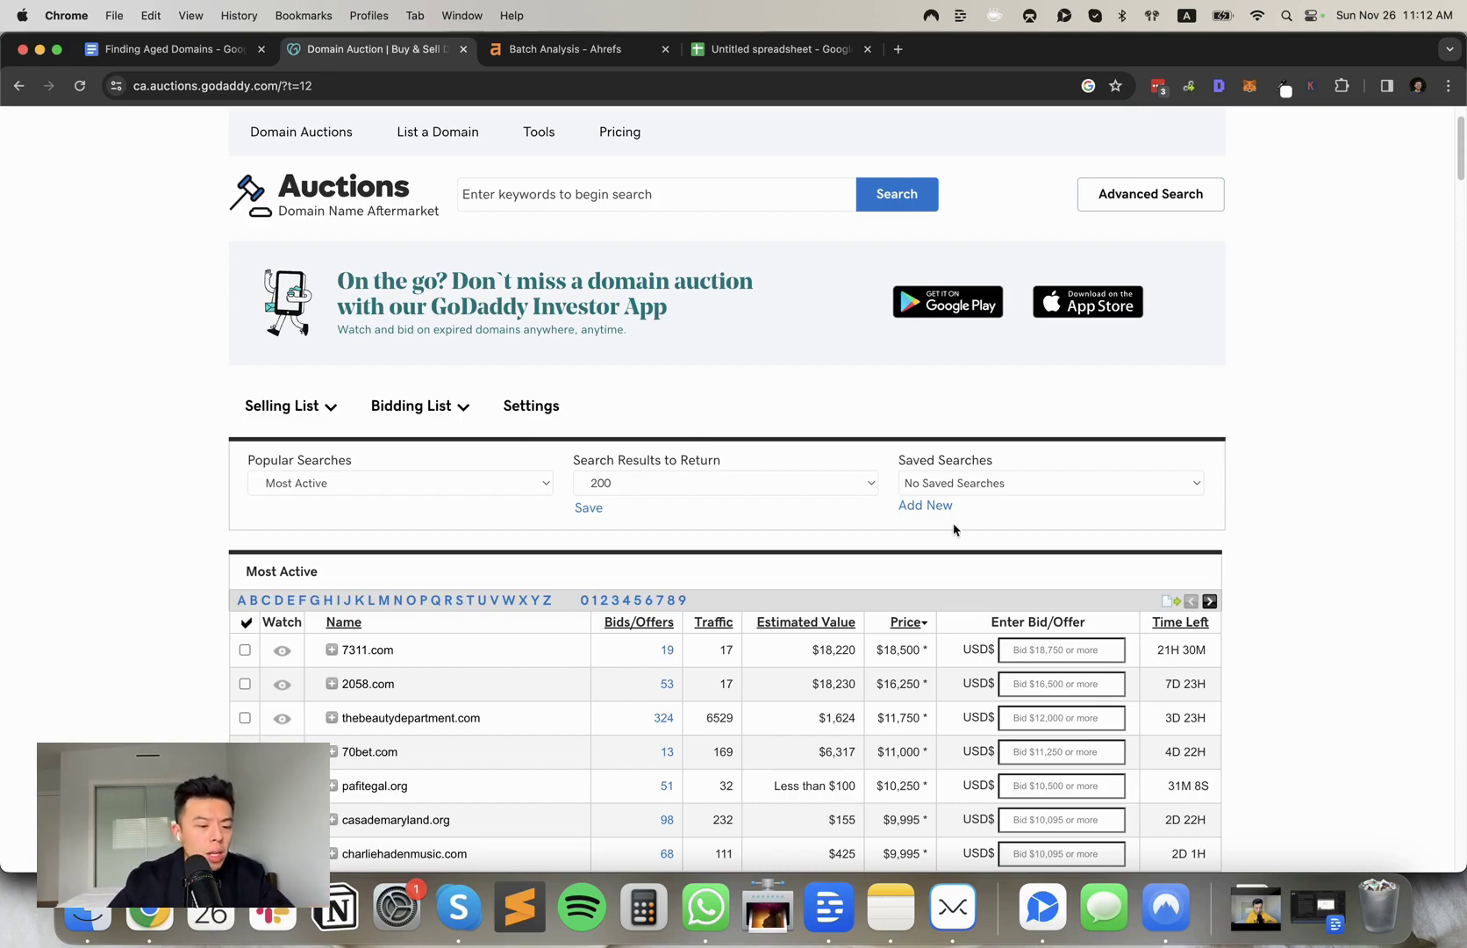
{"action": "scroll", "coordinate": [1020, 513], "scroll_direction": "down", "scroll_amount": 8}
{"action": "scroll", "coordinate": [1020, 513], "scroll_direction": "down", "scroll_amount": 20}
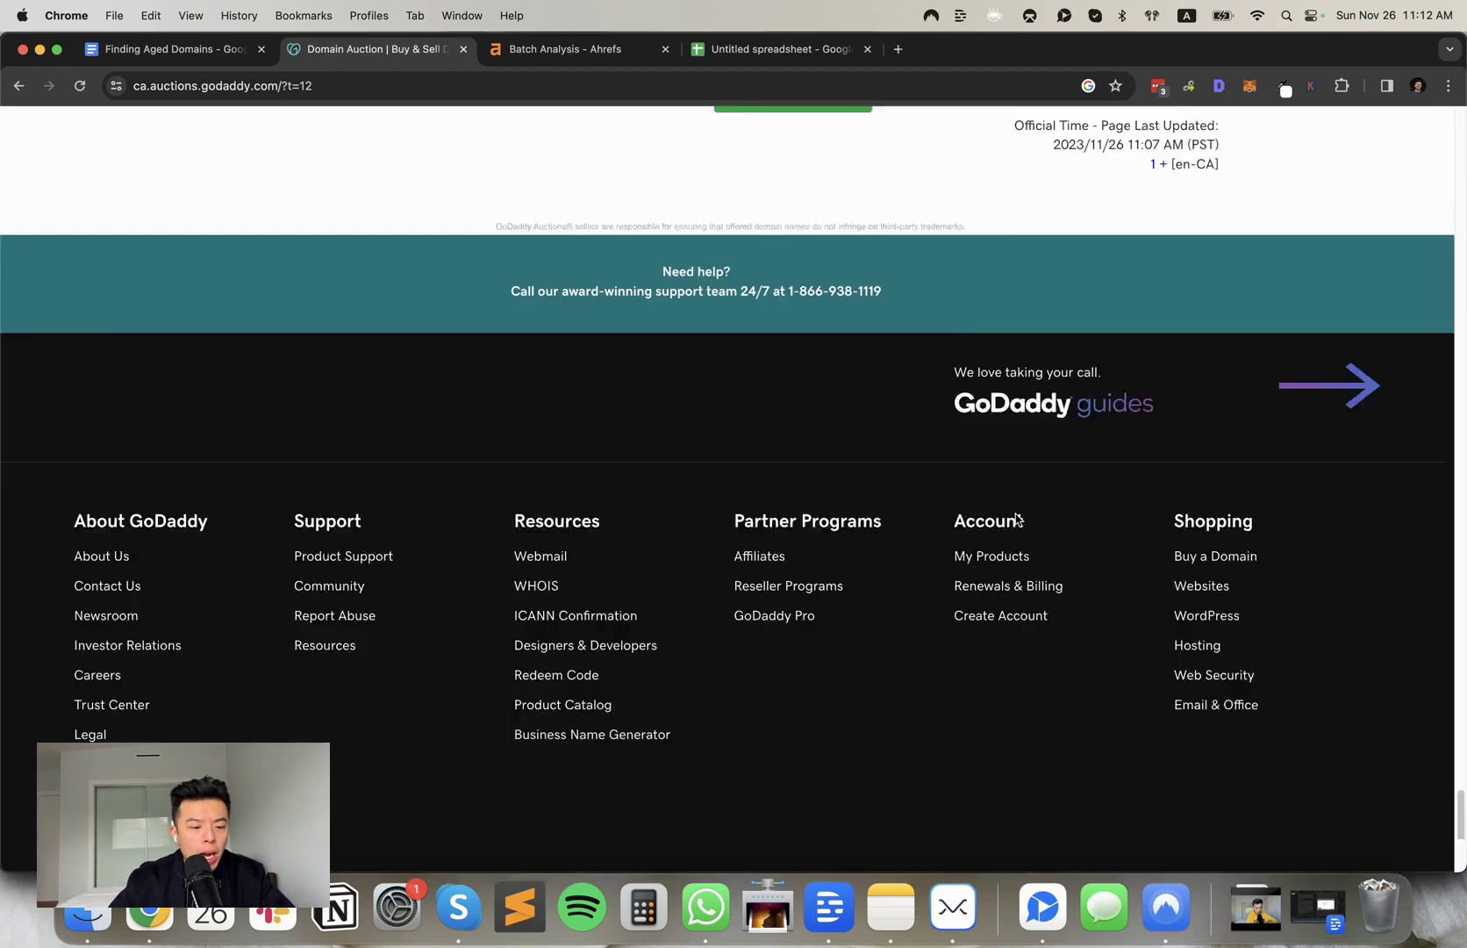
{"action": "scroll", "coordinate": [1167, 474], "scroll_direction": "up", "scroll_amount": 5}
{"action": "scroll", "coordinate": [1229, 509], "scroll_direction": "up", "scroll_amount": 3}
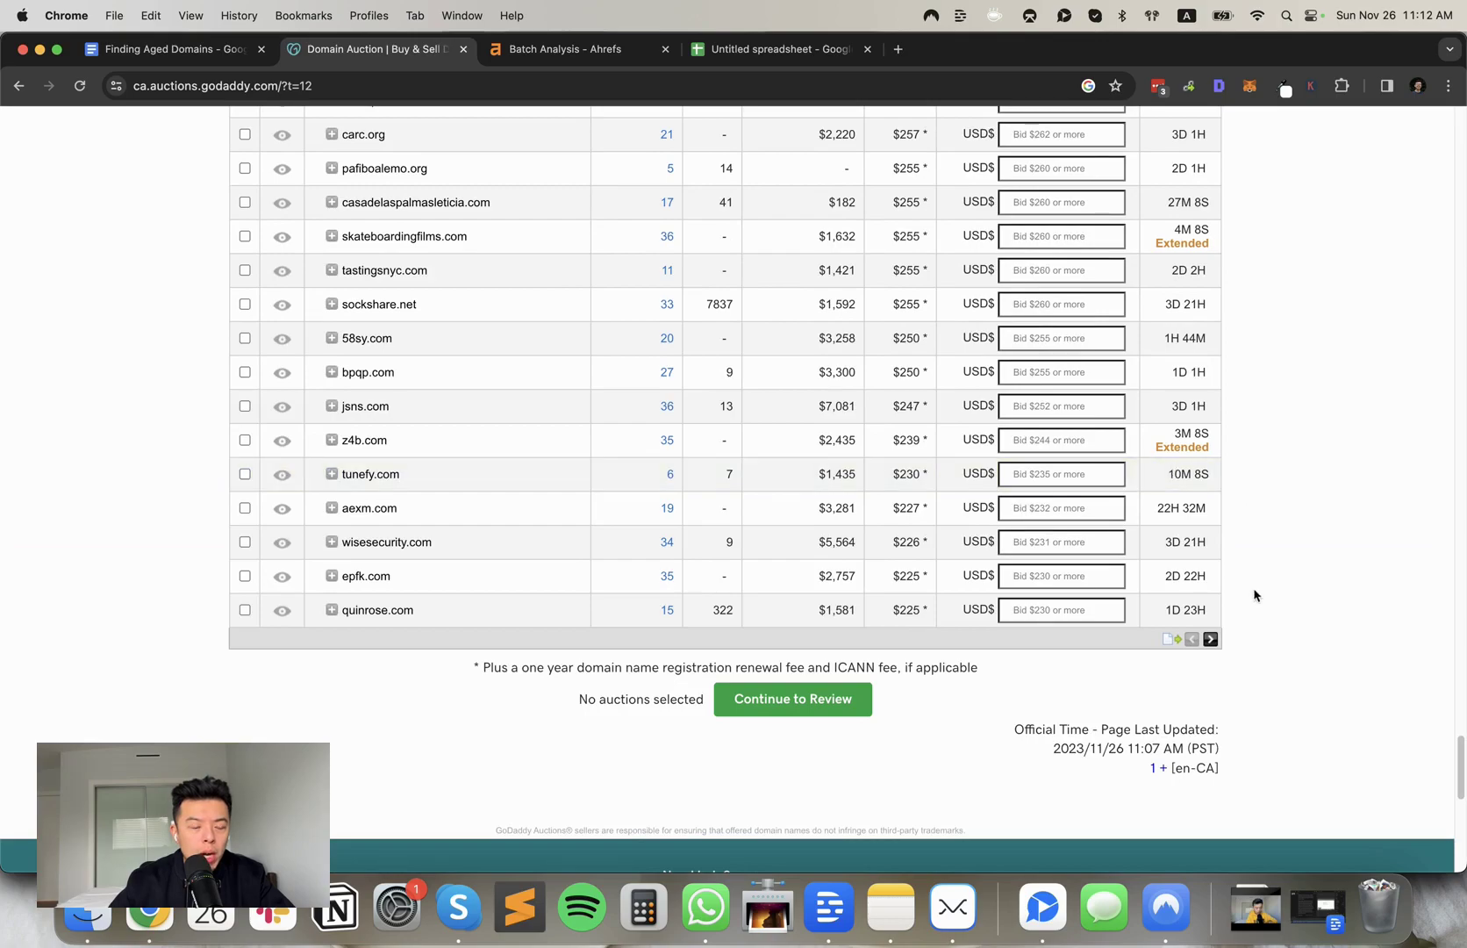
{"action": "scroll", "coordinate": [1053, 570], "scroll_direction": "up", "scroll_amount": 20}
{"action": "scroll", "coordinate": [868, 462], "scroll_direction": "down", "scroll_amount": 20}
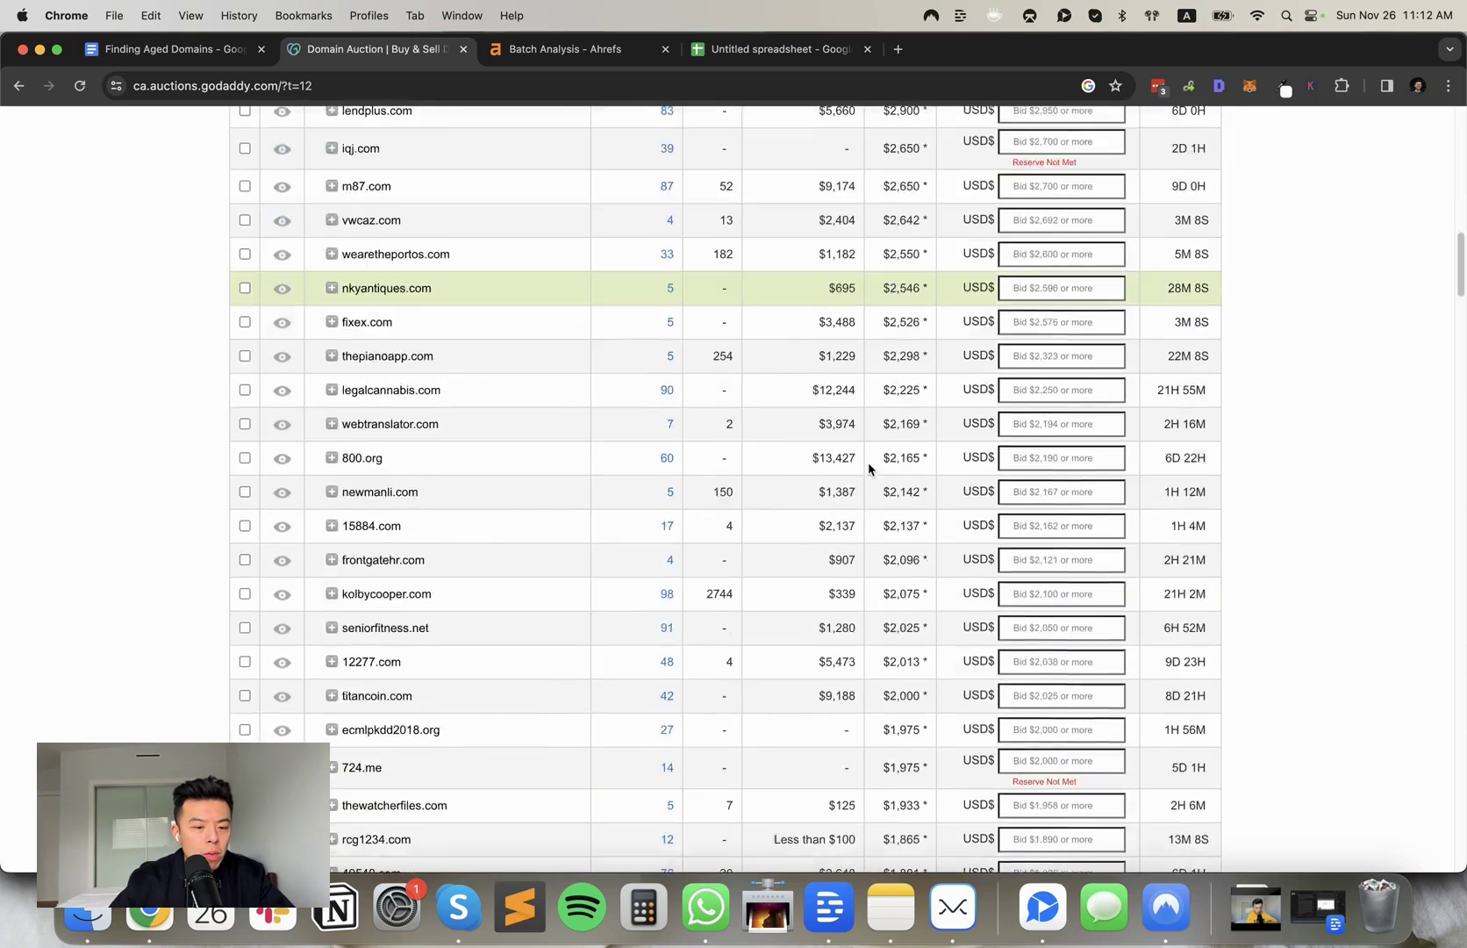
{"action": "scroll", "coordinate": [1181, 404], "scroll_direction": "up", "scroll_amount": 5}
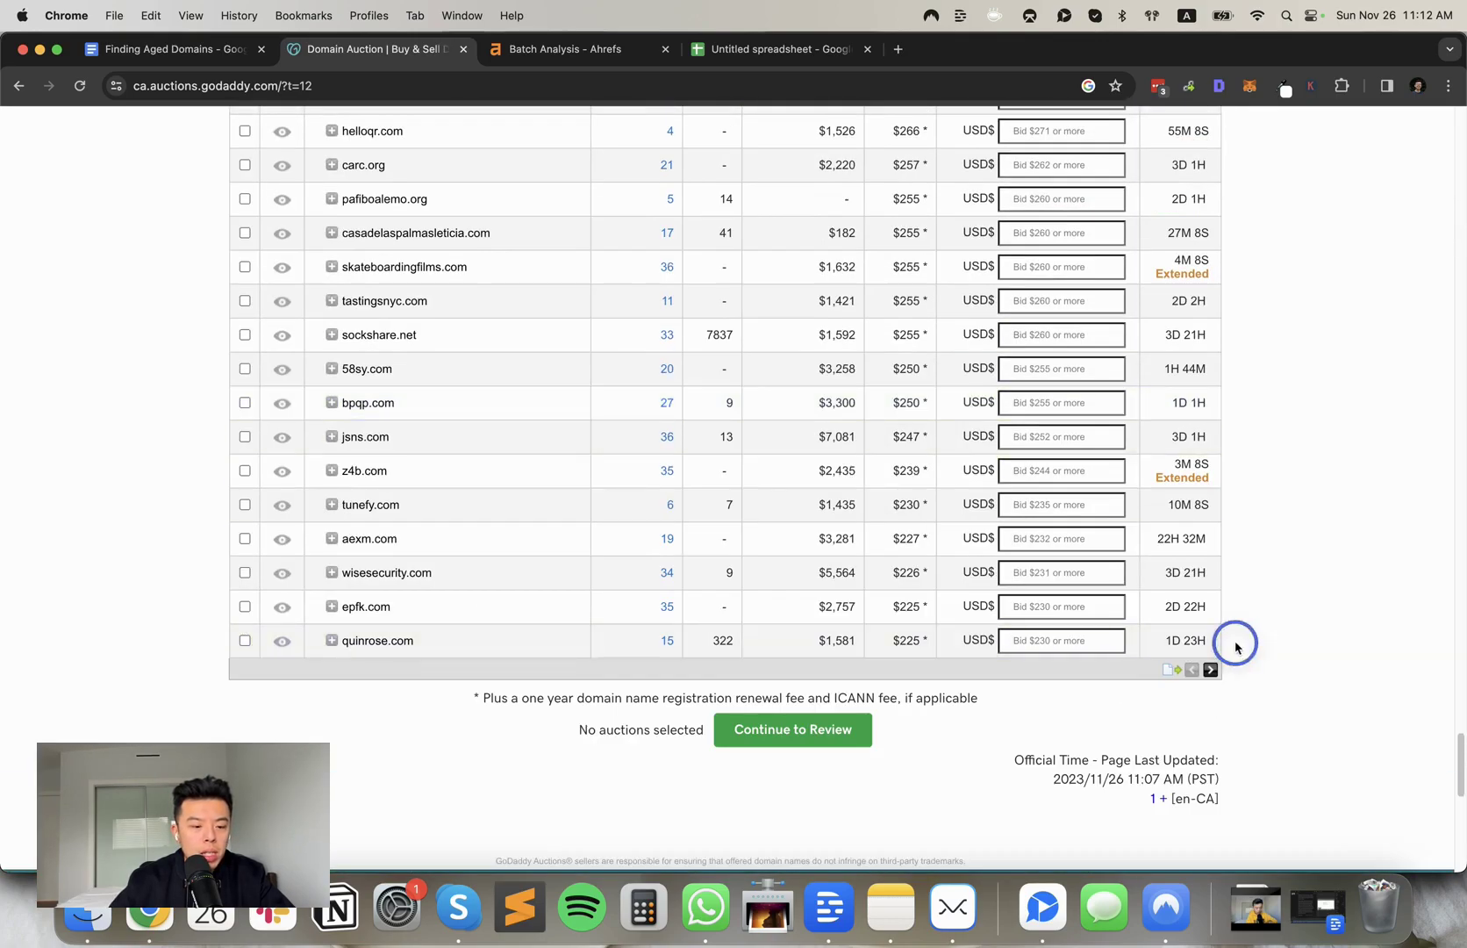
{"action": "scroll", "coordinate": [812, 480], "scroll_direction": "up", "scroll_amount": 15}
{"action": "left_click_drag", "start_coordinate": [1235, 645], "coordinate": [809, 482]}
{"action": "scroll", "coordinate": [1232, 590], "scroll_direction": "down", "scroll_amount": 10}
{"action": "scroll", "coordinate": [1229, 594], "scroll_direction": "down", "scroll_amount": 10}
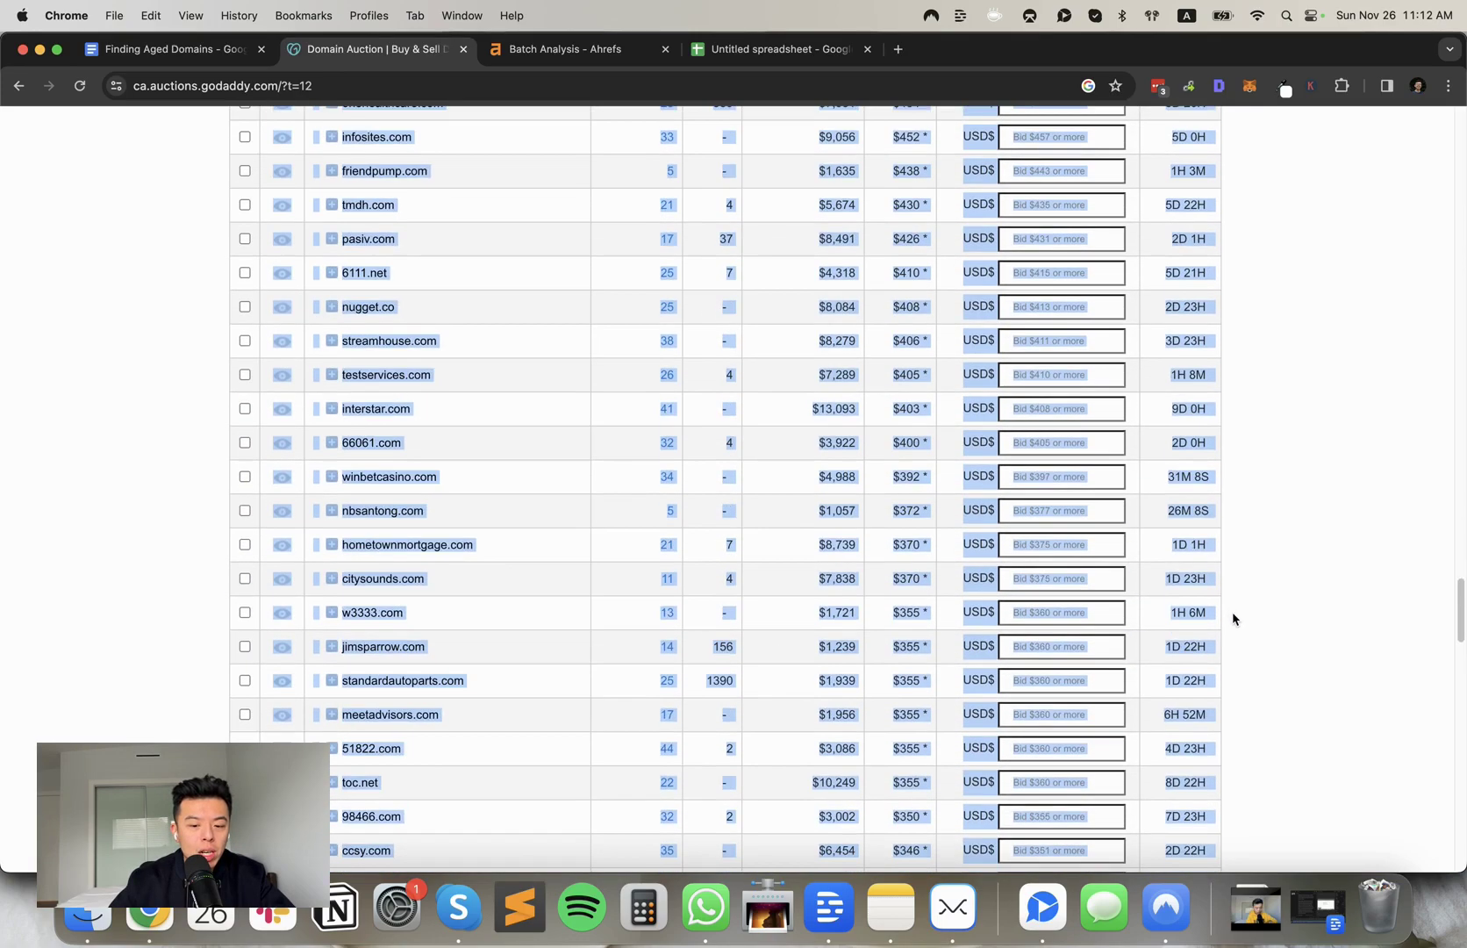
{"action": "left_click", "coordinate": [1233, 624]}
{"action": "scroll", "coordinate": [1234, 627], "scroll_direction": "down", "scroll_amount": 5}
{"action": "scroll", "coordinate": [1233, 635], "scroll_direction": "down", "scroll_amount": 15}
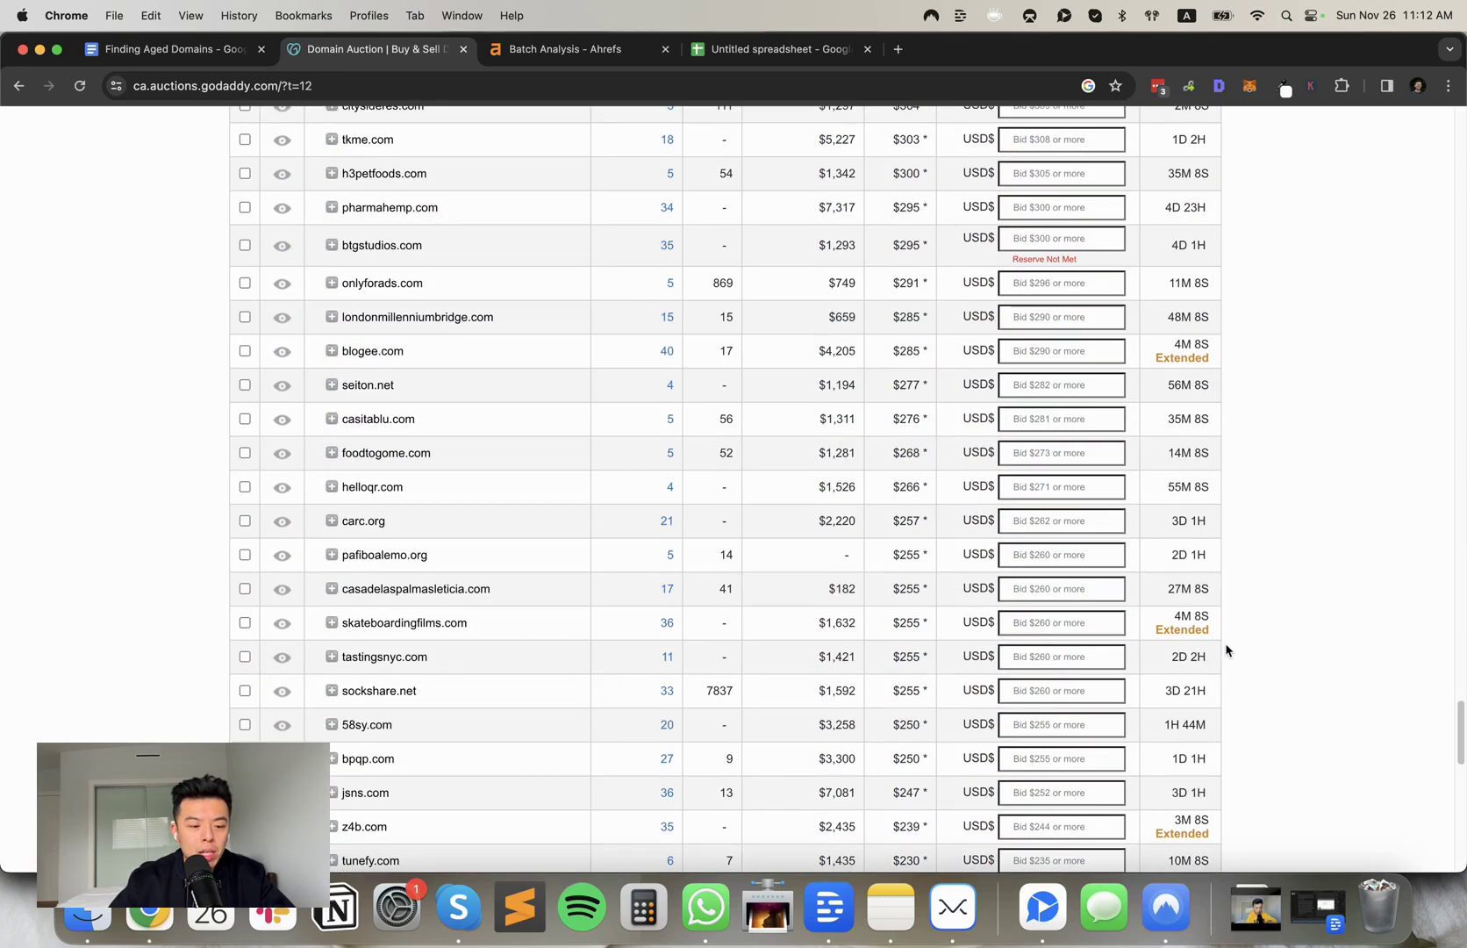
{"action": "left_click_drag", "start_coordinate": [1219, 587], "coordinate": [255, 515]}
{"action": "scroll", "coordinate": [766, 478], "scroll_direction": "up", "scroll_amount": 20}
{"action": "scroll", "coordinate": [714, 482], "scroll_direction": "up", "scroll_amount": 20}
{"action": "scroll", "coordinate": [645, 531], "scroll_direction": "down", "scroll_amount": 3}
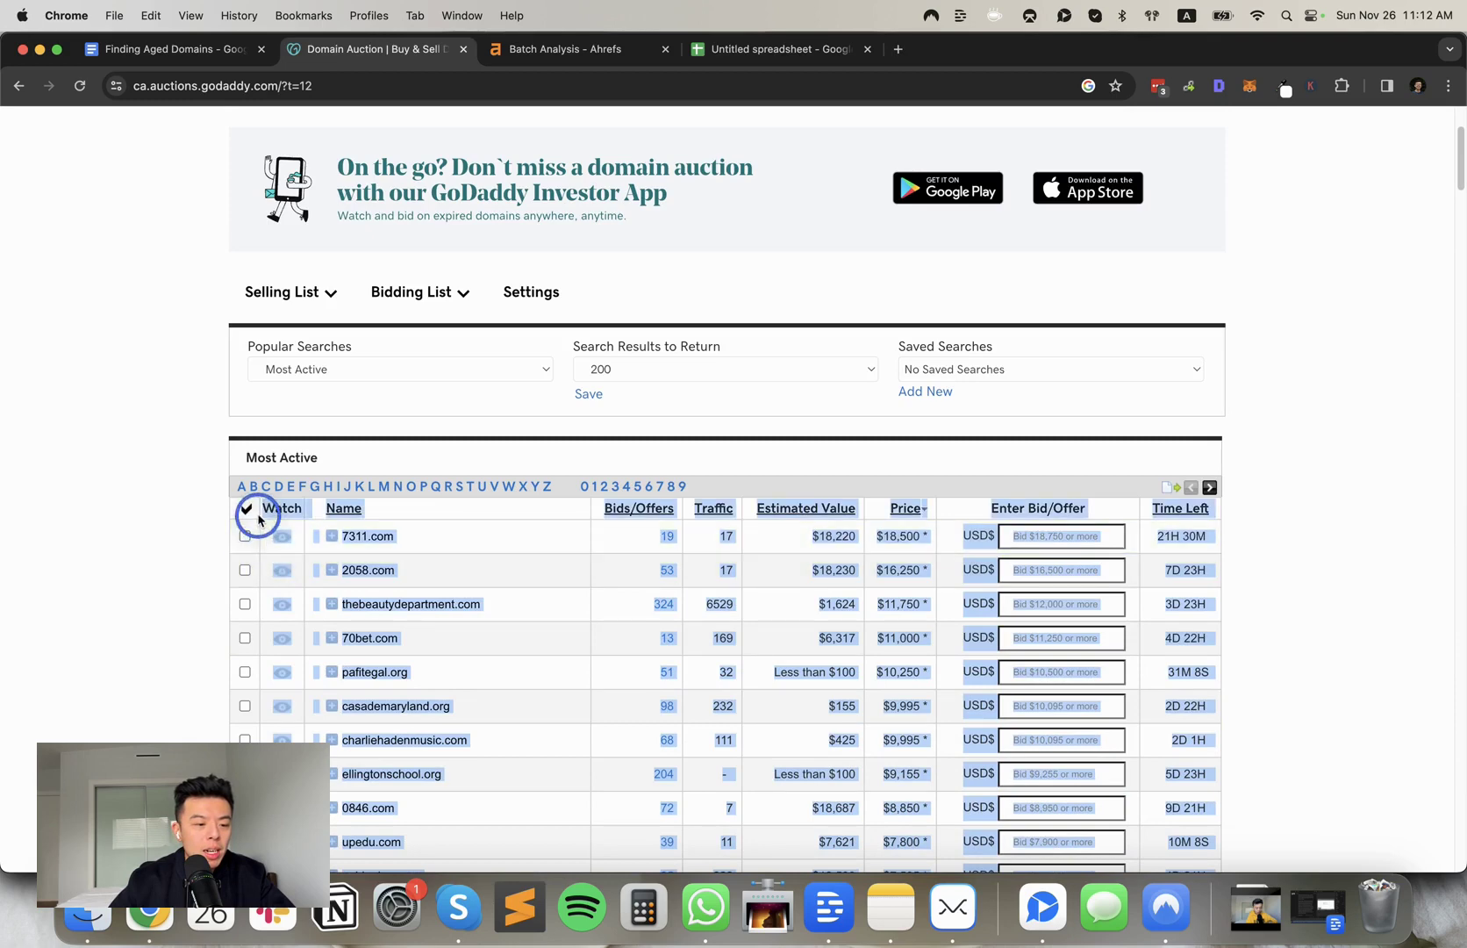
{"action": "key", "text": "super+c"}
Step: Paste the table into the Untitled spreadsheet at A1, then paste column D's domains into Ahrefs Batch Analysis
{"action": "left_click", "coordinate": [877, 50]}
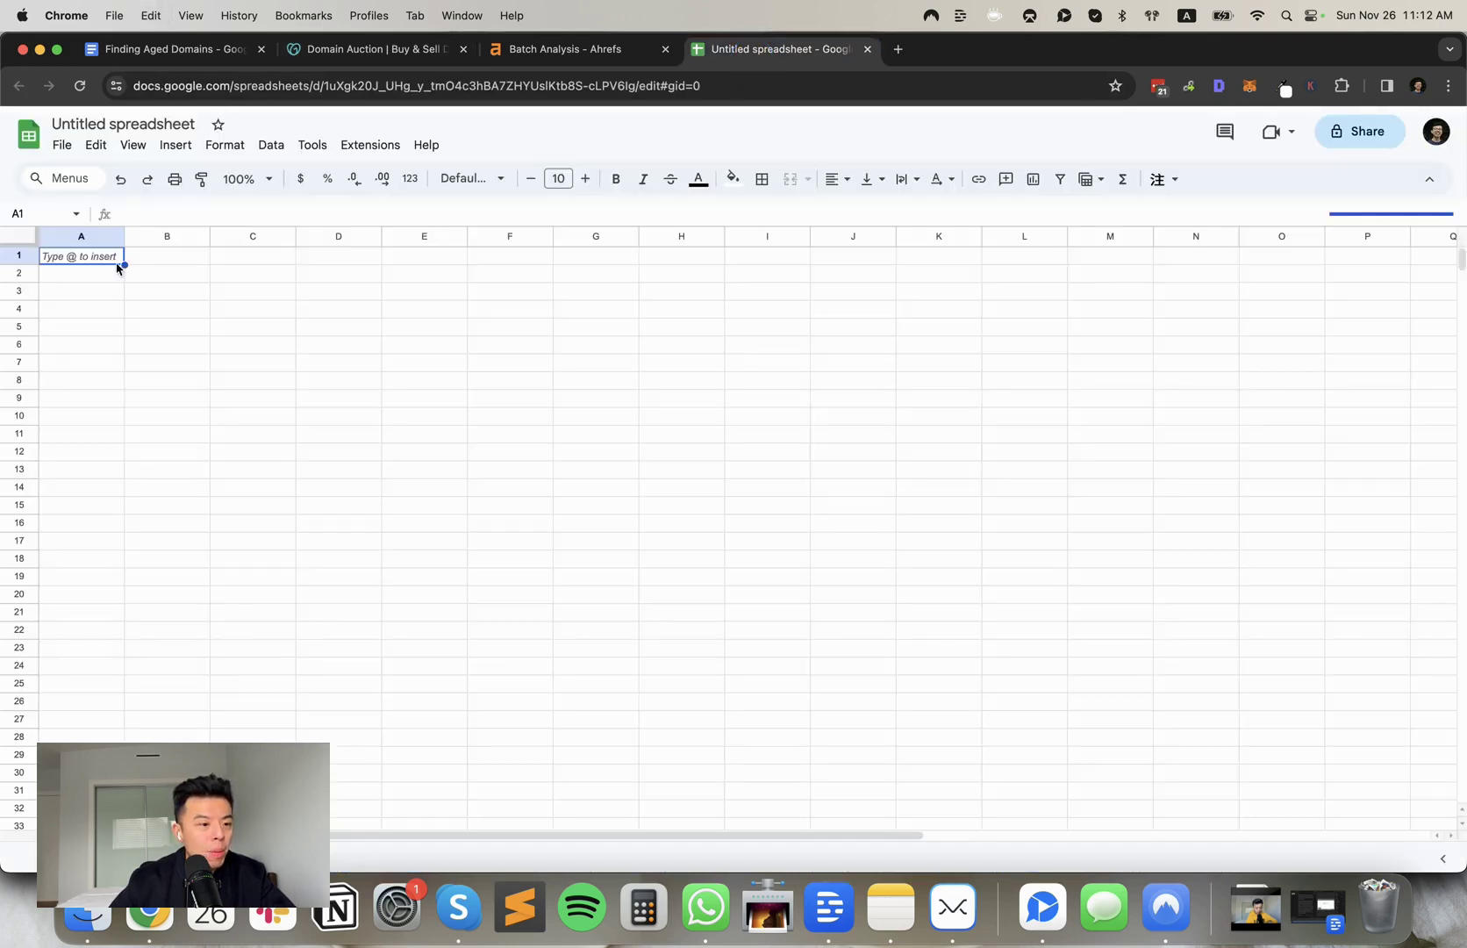
{"action": "key", "text": "super+v"}
{"action": "left_click", "coordinate": [366, 279]}
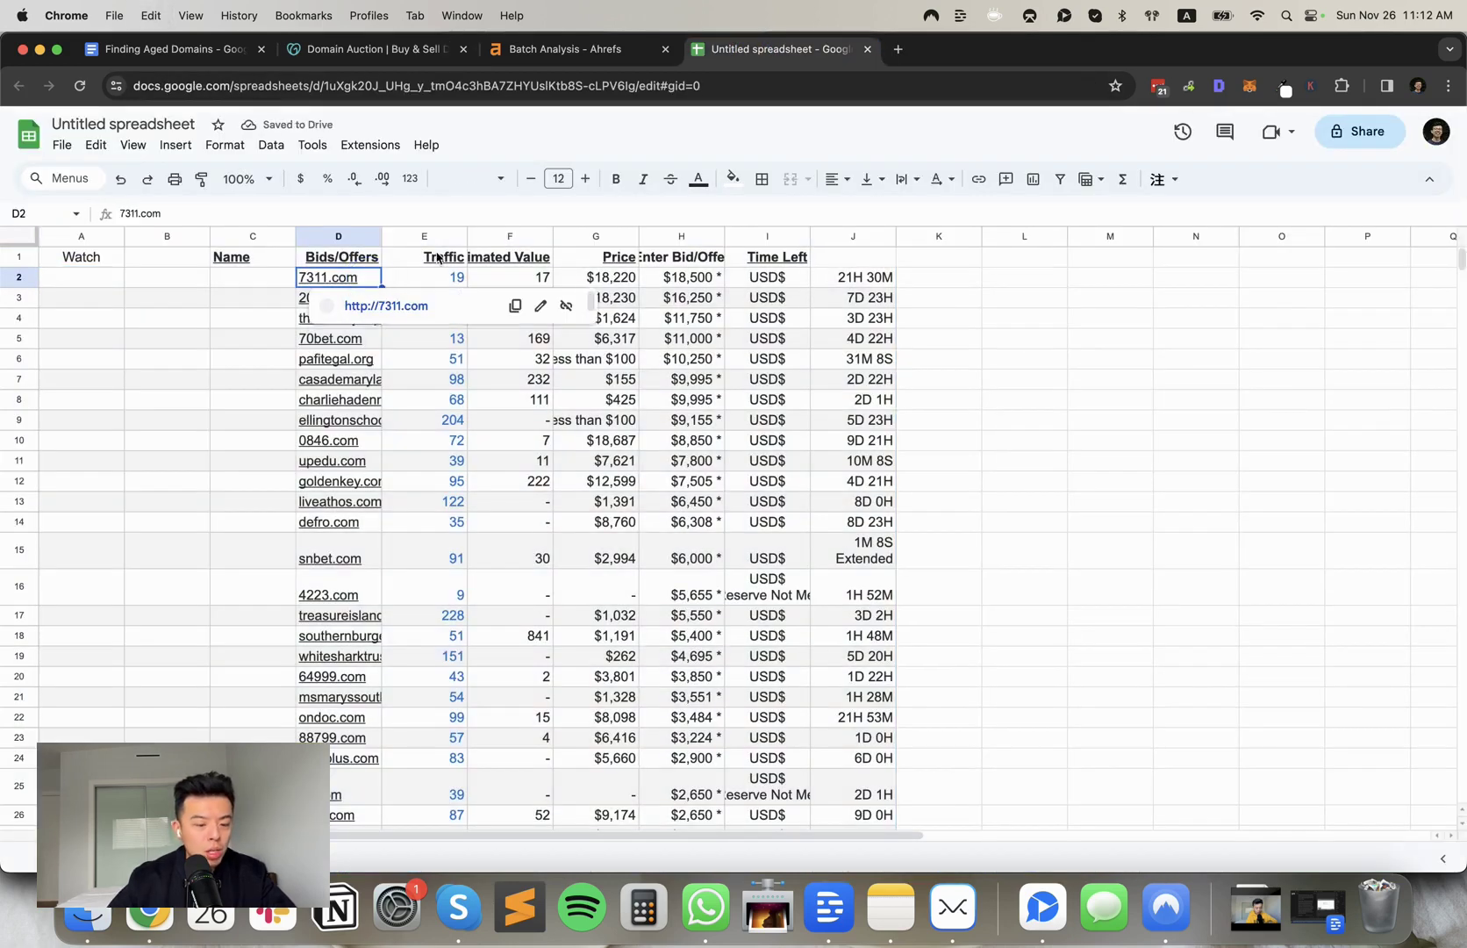
{"action": "key", "text": "super+shift+Down"}
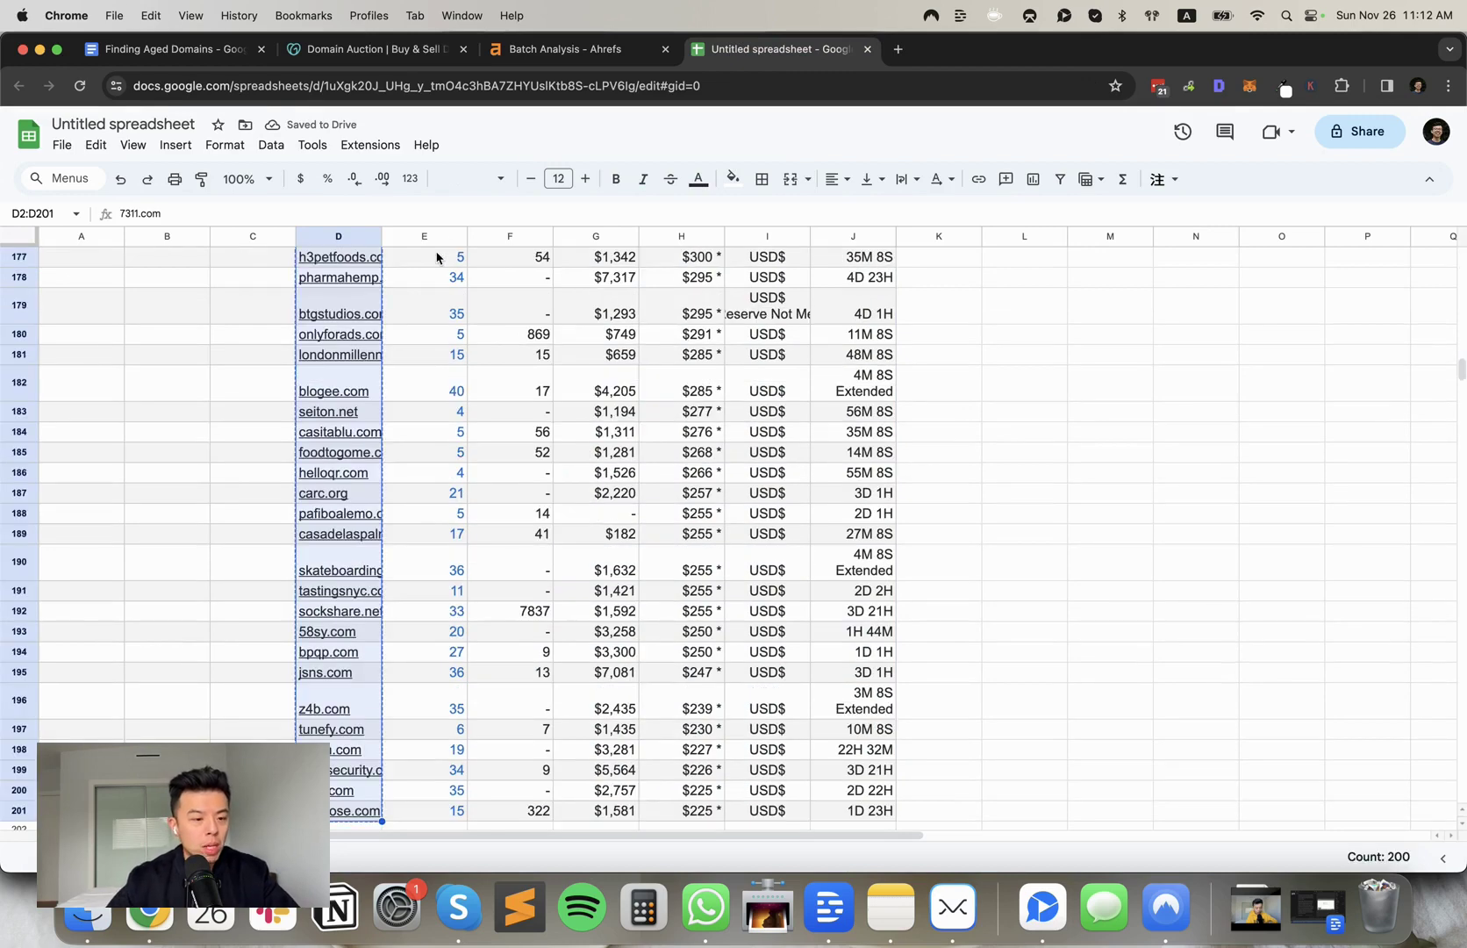
{"action": "key", "text": "super+c"}
{"action": "left_click", "coordinate": [509, 50]}
{"action": "left_click", "coordinate": [338, 269]}
{"action": "key", "text": "super+v"}
Step: Set the batch target mode to *.domain/* and analyse all 200 domains
{"action": "left_click", "coordinate": [219, 380]}
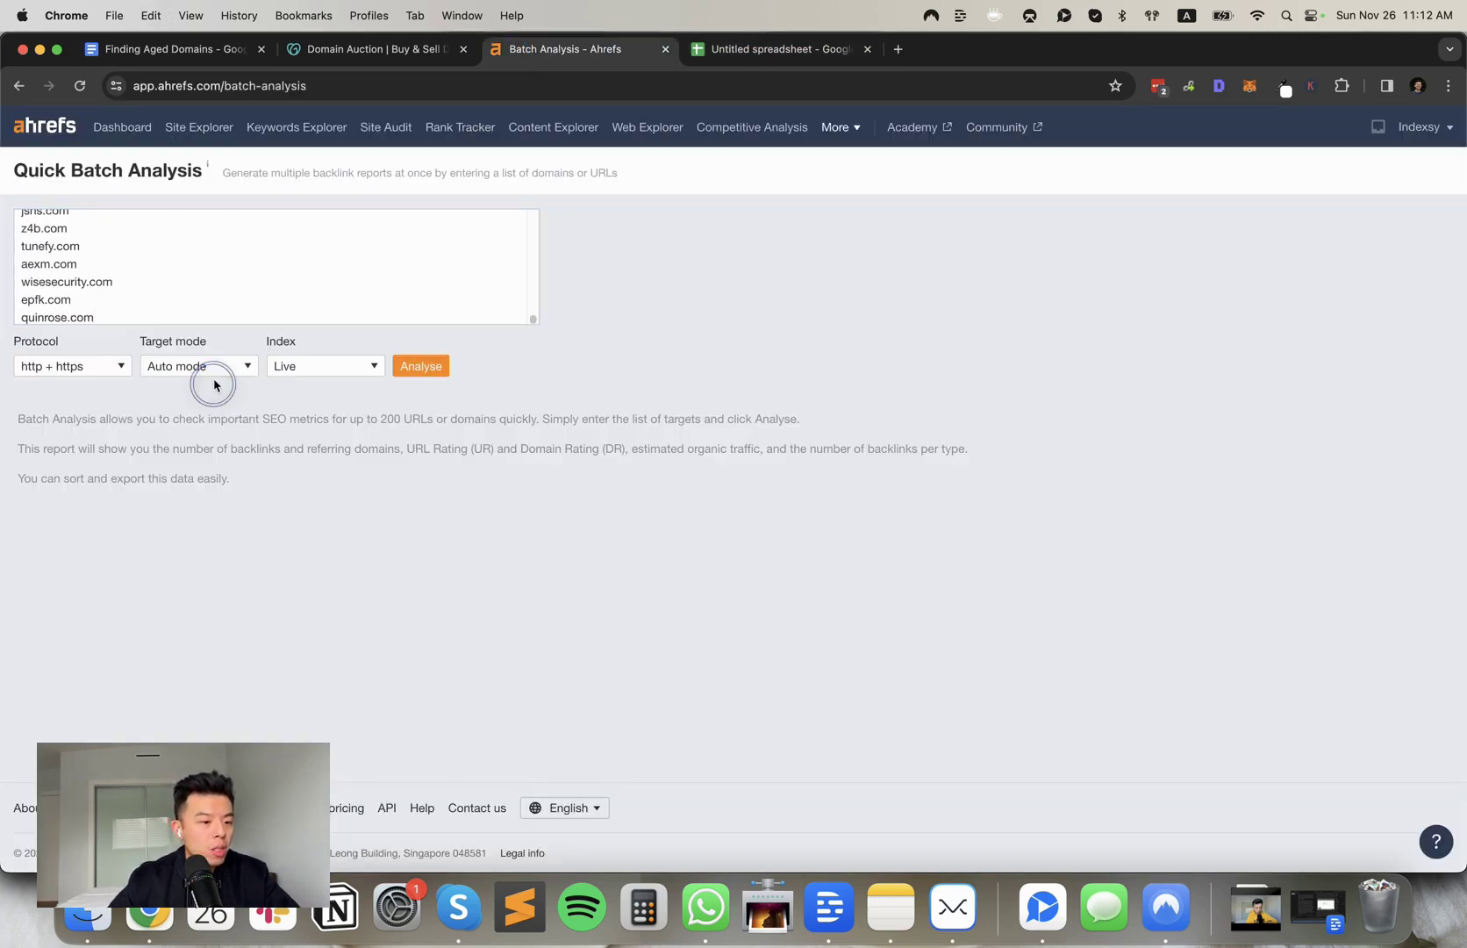
{"action": "left_click", "coordinate": [227, 371]}
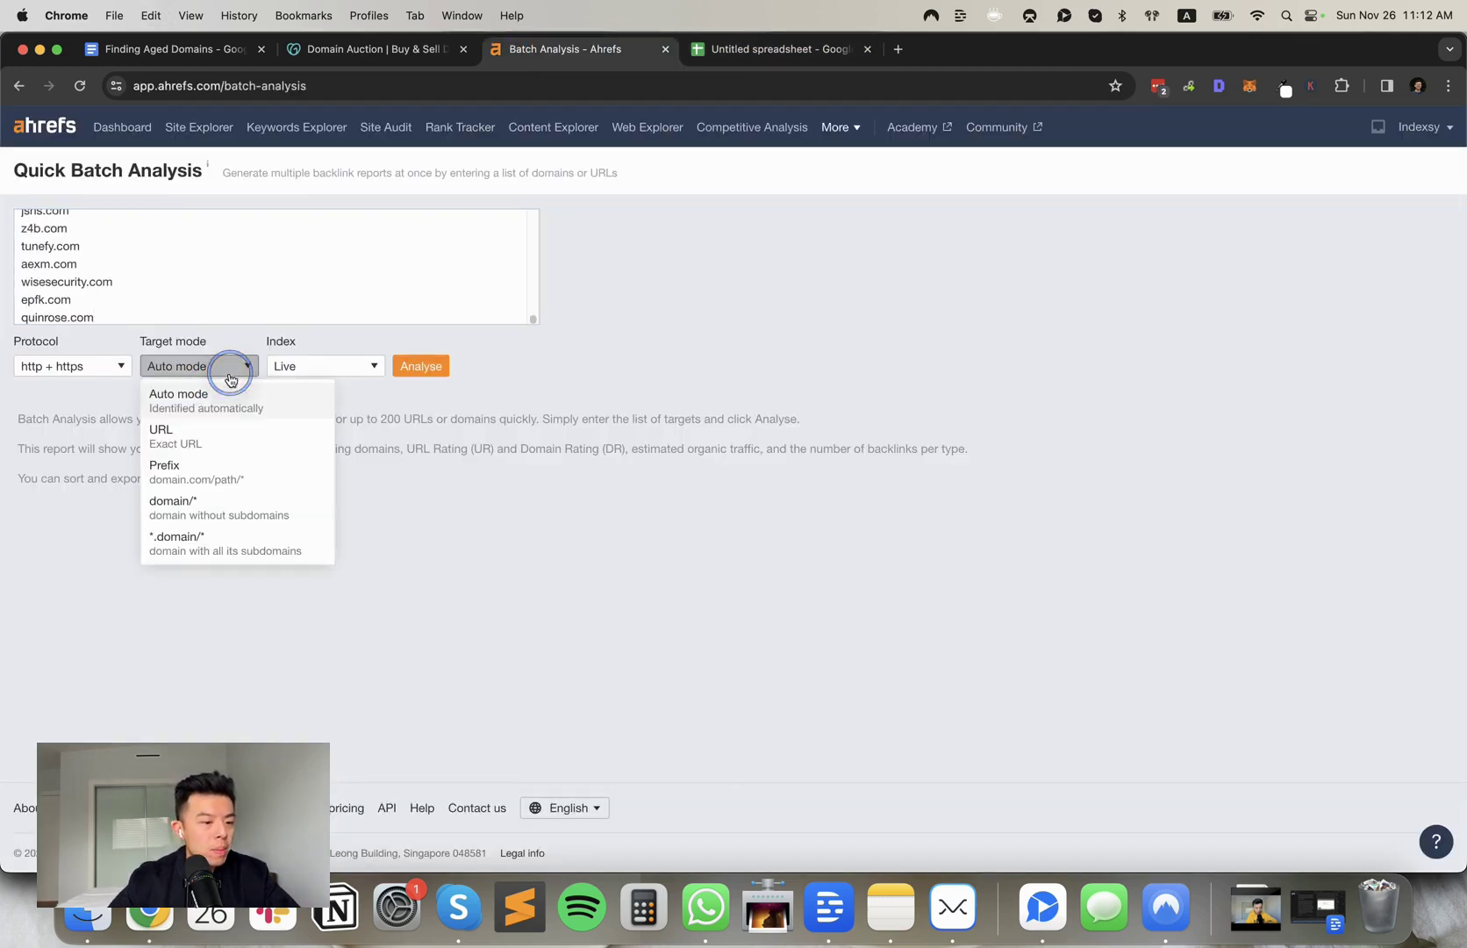
{"action": "left_click", "coordinate": [180, 539]}
{"action": "left_click", "coordinate": [411, 368]}
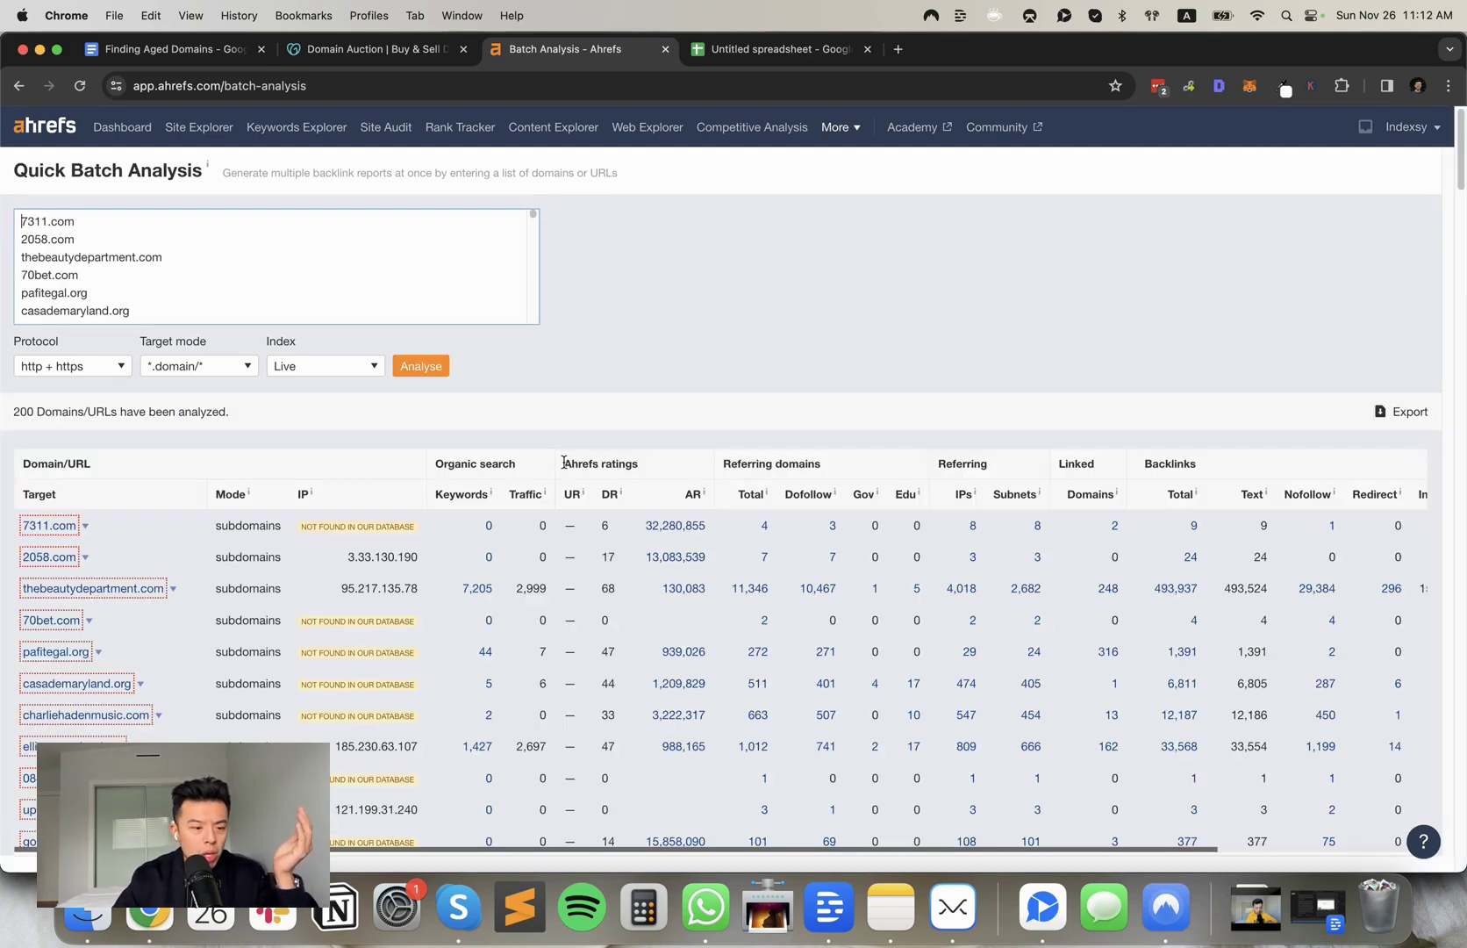
Step: Sort results by traffic, highest first, and open thebeautydepartment.com's Overview in a new tab
{"action": "left_click", "coordinate": [524, 492]}
{"action": "left_click", "coordinate": [525, 492]}
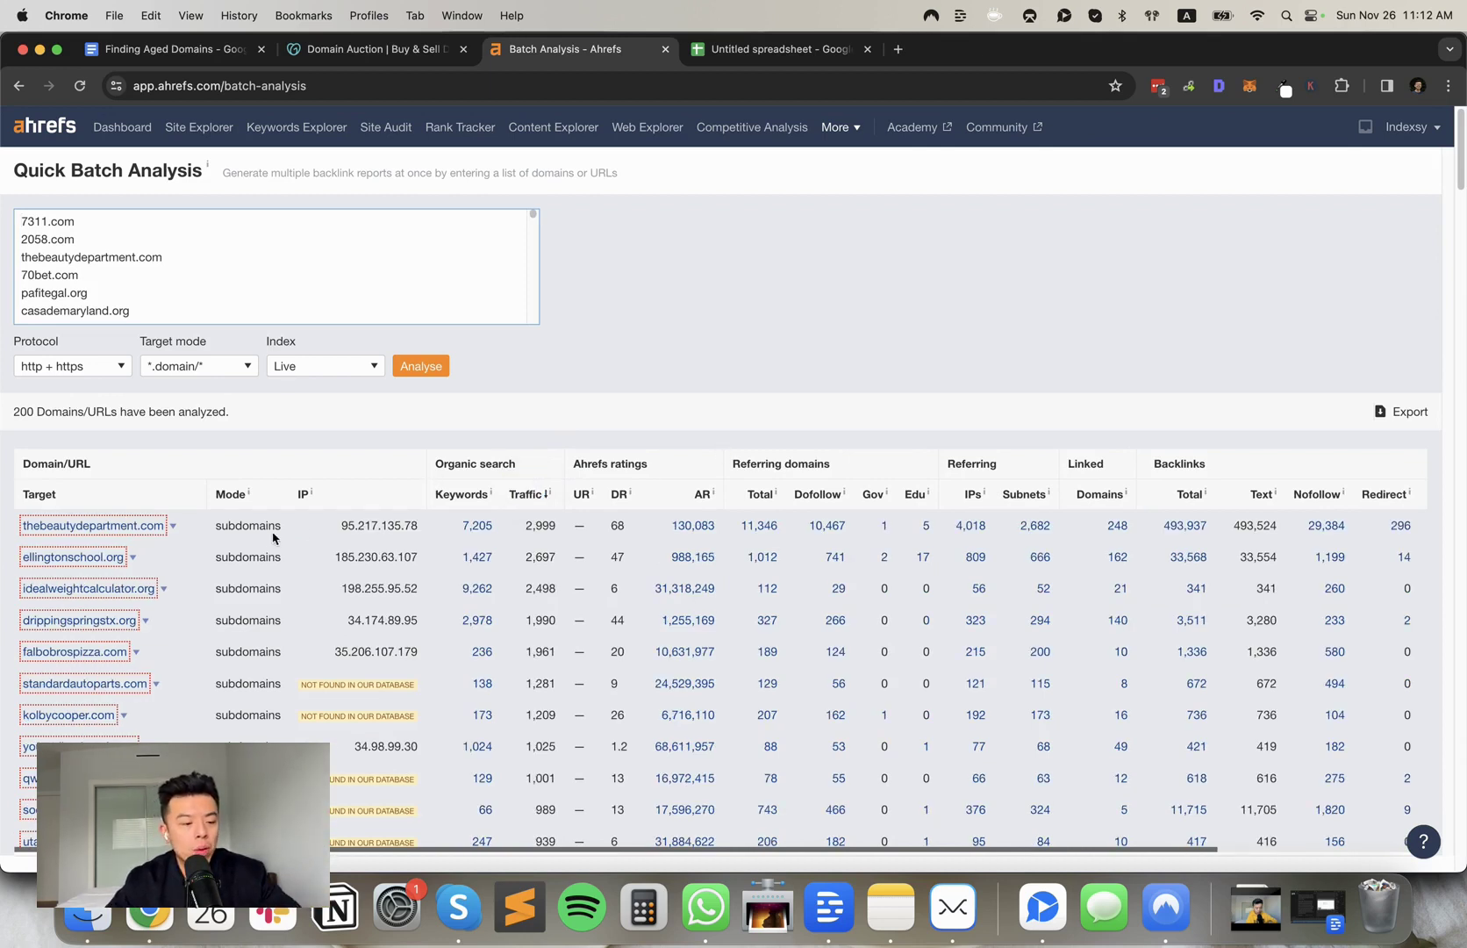
{"action": "right_click", "coordinate": [156, 532]}
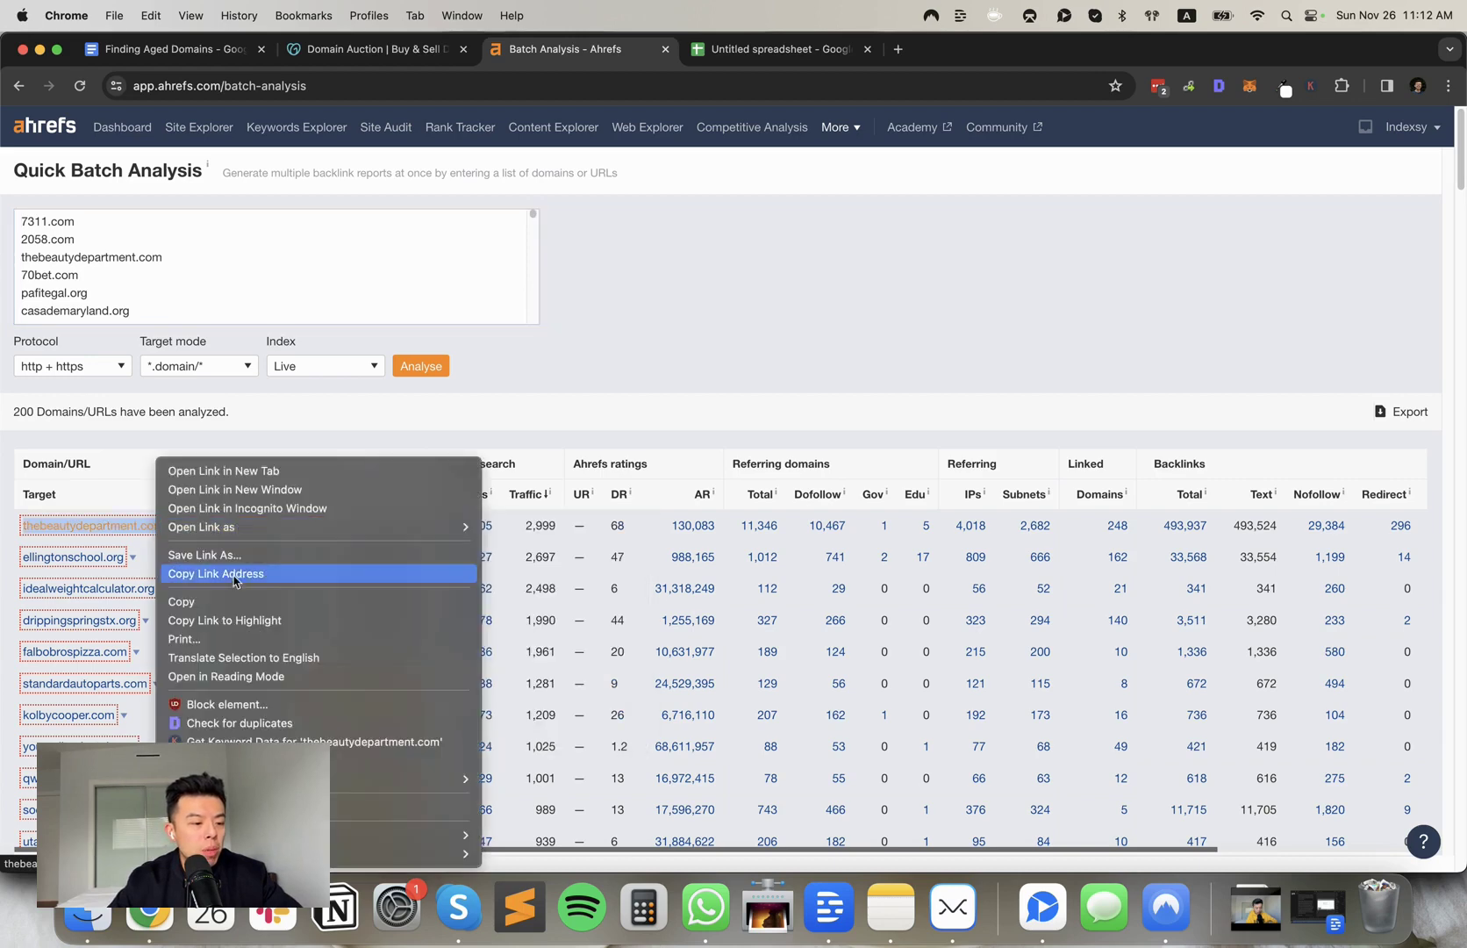
{"action": "left_click", "coordinate": [224, 600]}
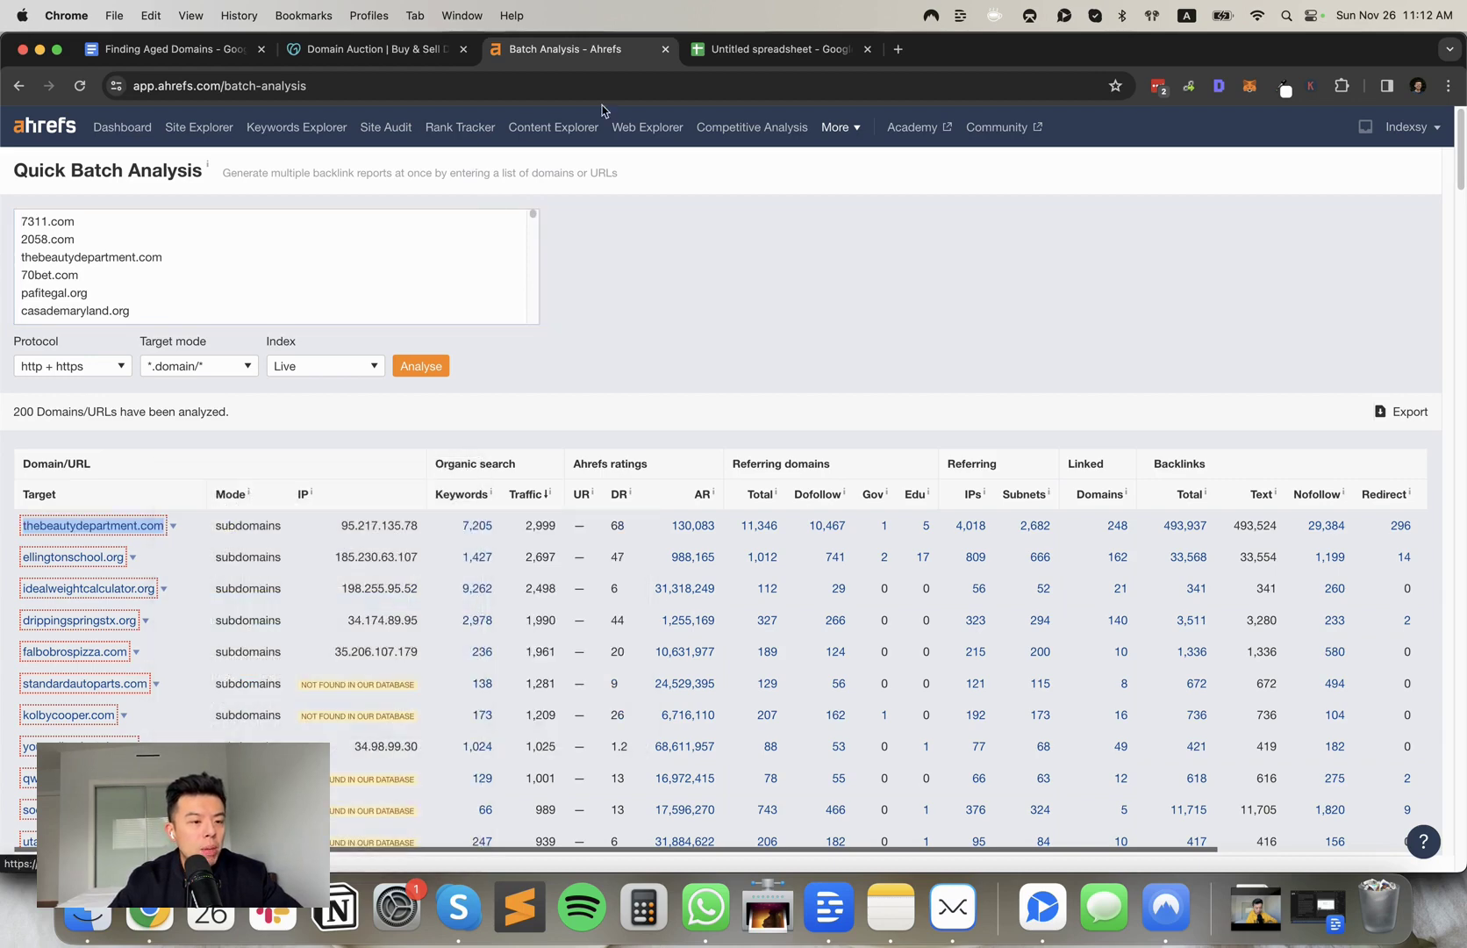
{"action": "left_click", "coordinate": [175, 526]}
{"action": "left_click", "coordinate": [213, 237]}
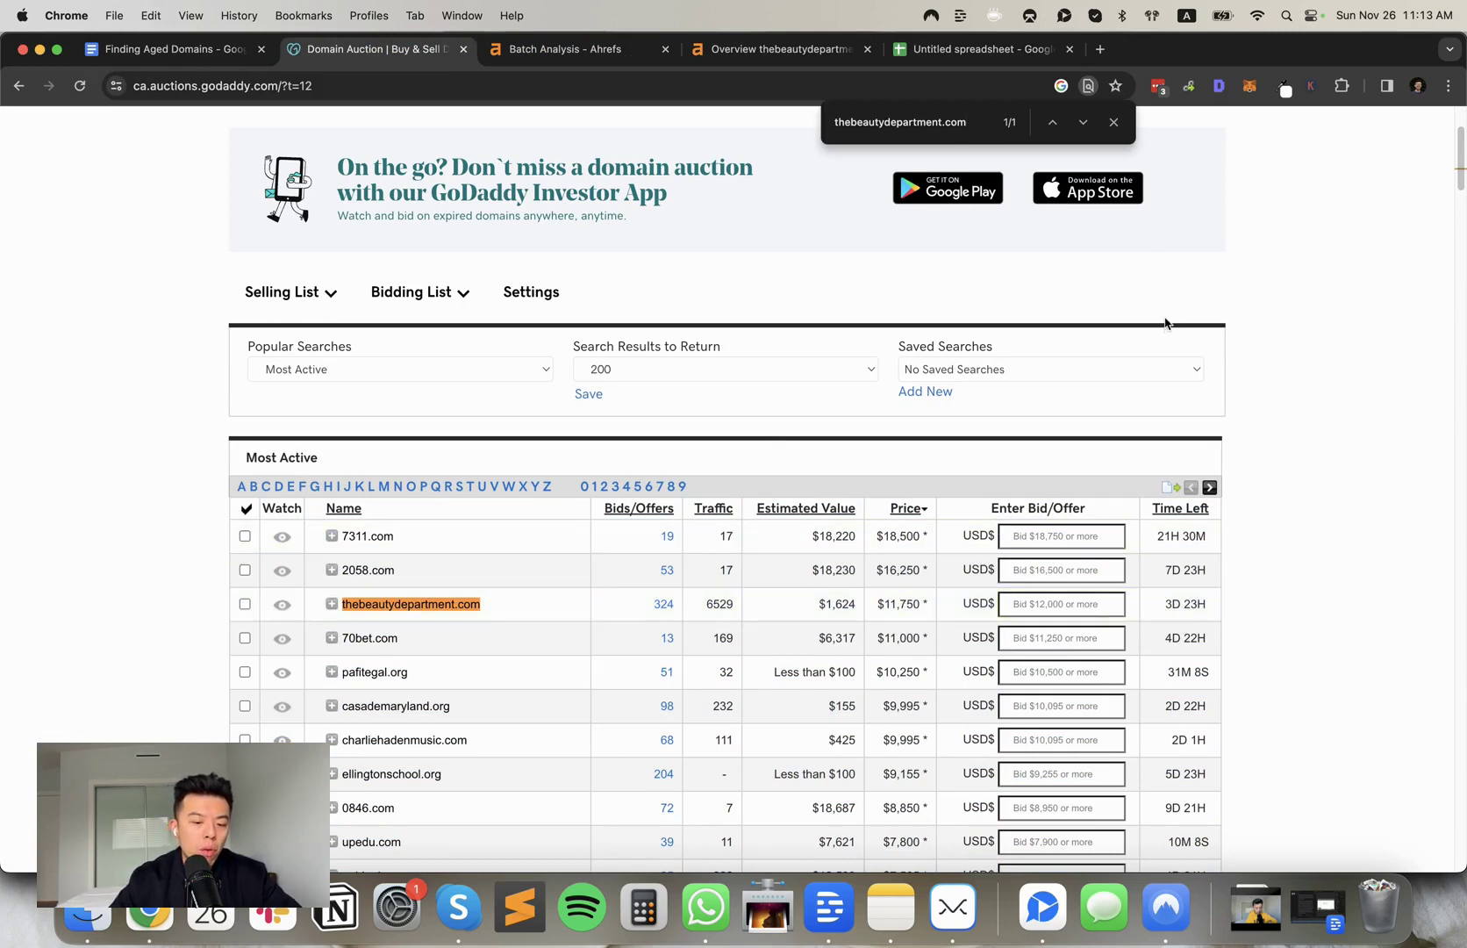
Step: Open thebeautydepartment.com's full overview and browse its 5,114 organic keywords
{"action": "left_click", "coordinate": [777, 49]}
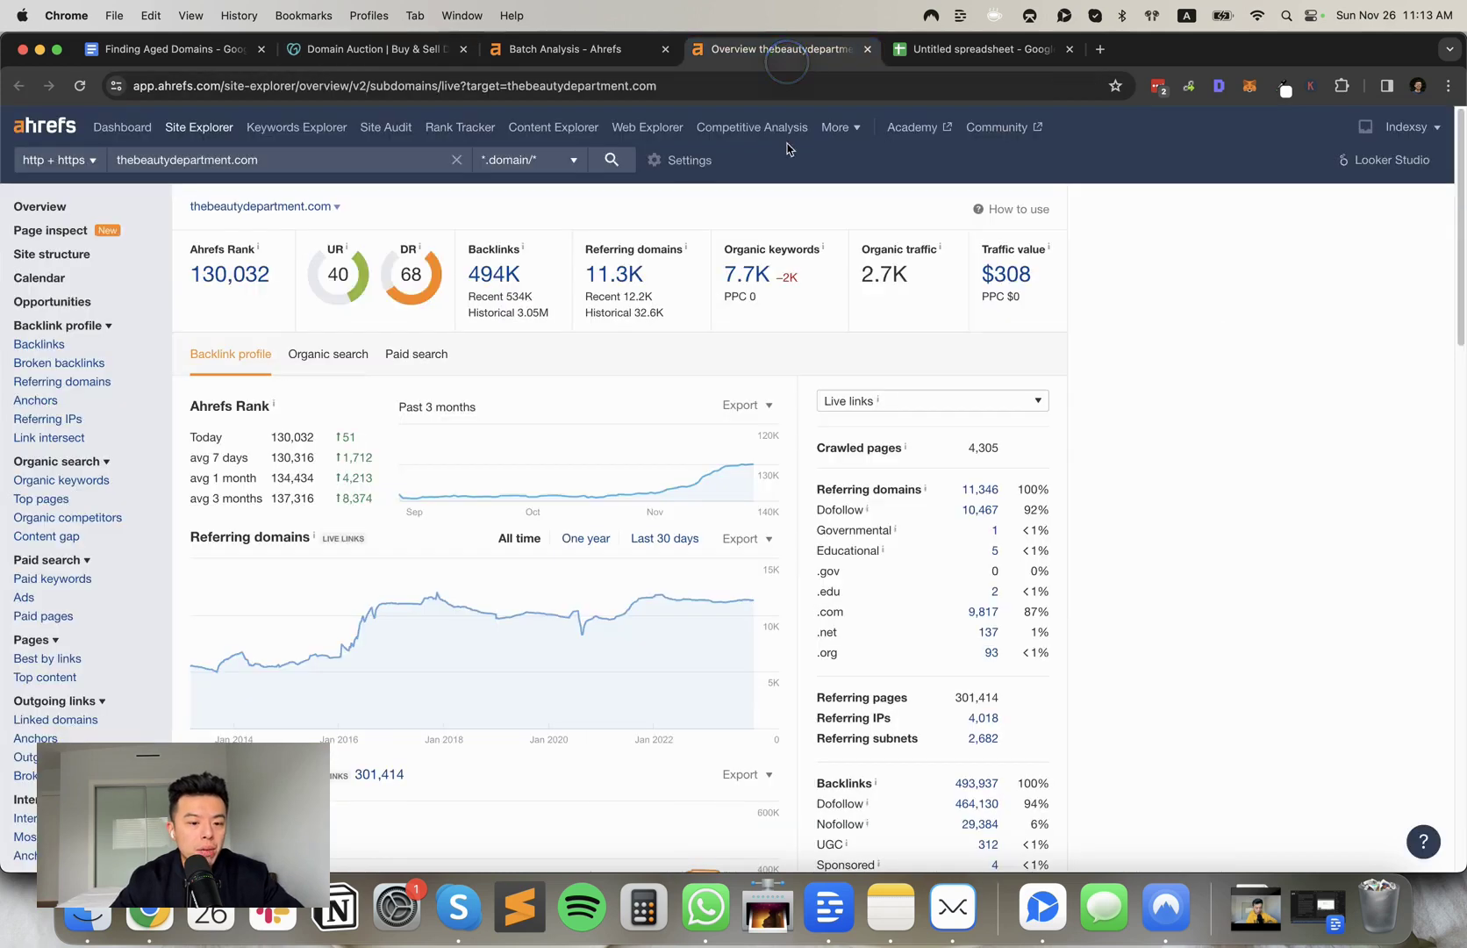
{"action": "left_click", "coordinate": [328, 355]}
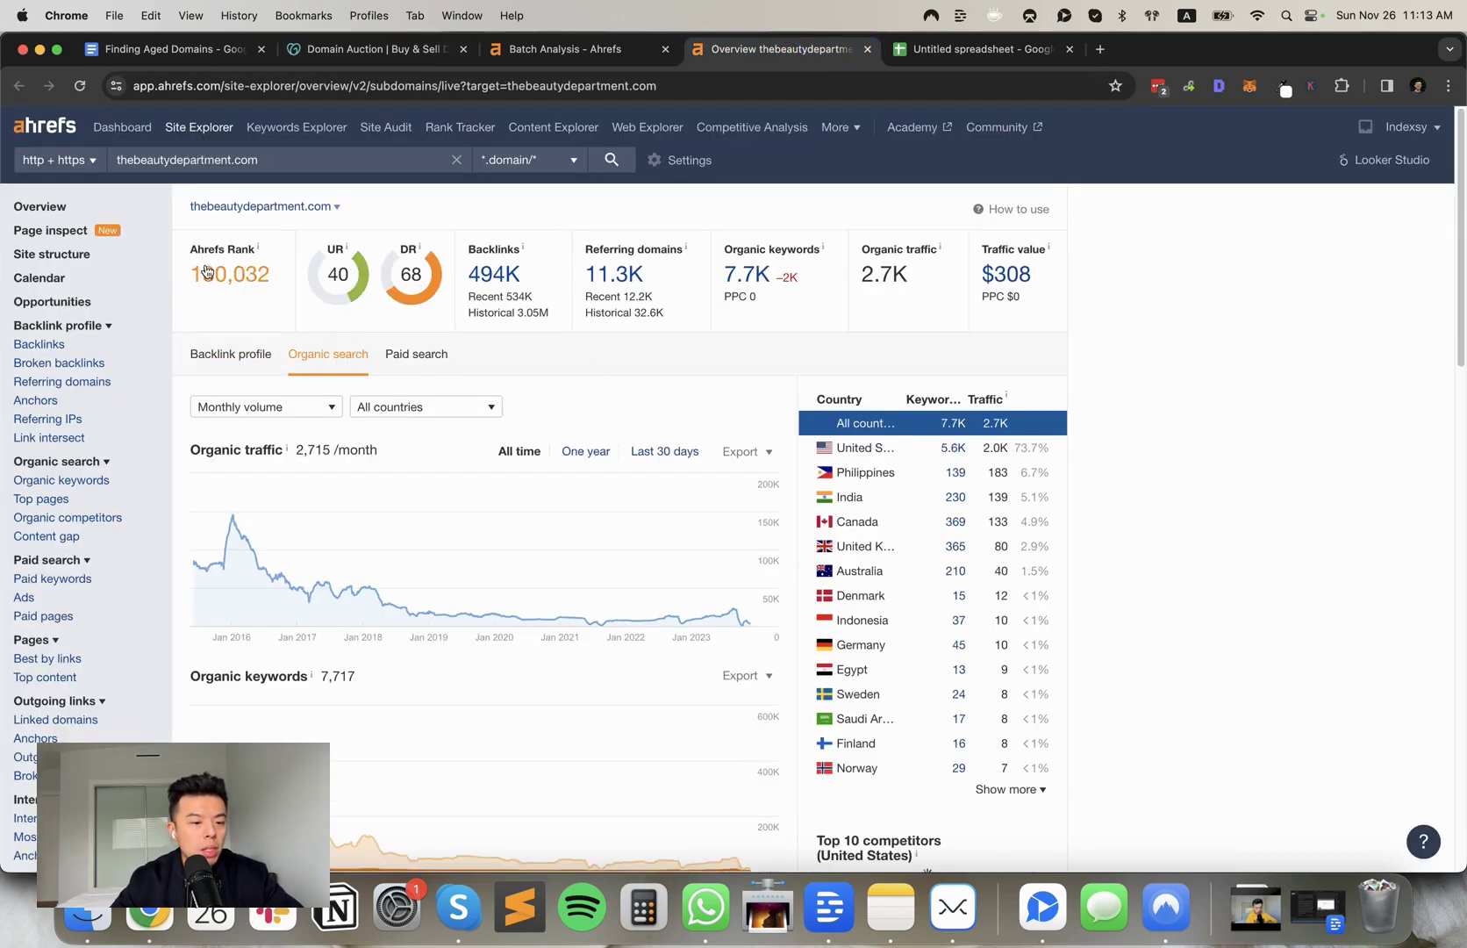
{"action": "left_click", "coordinate": [64, 209]}
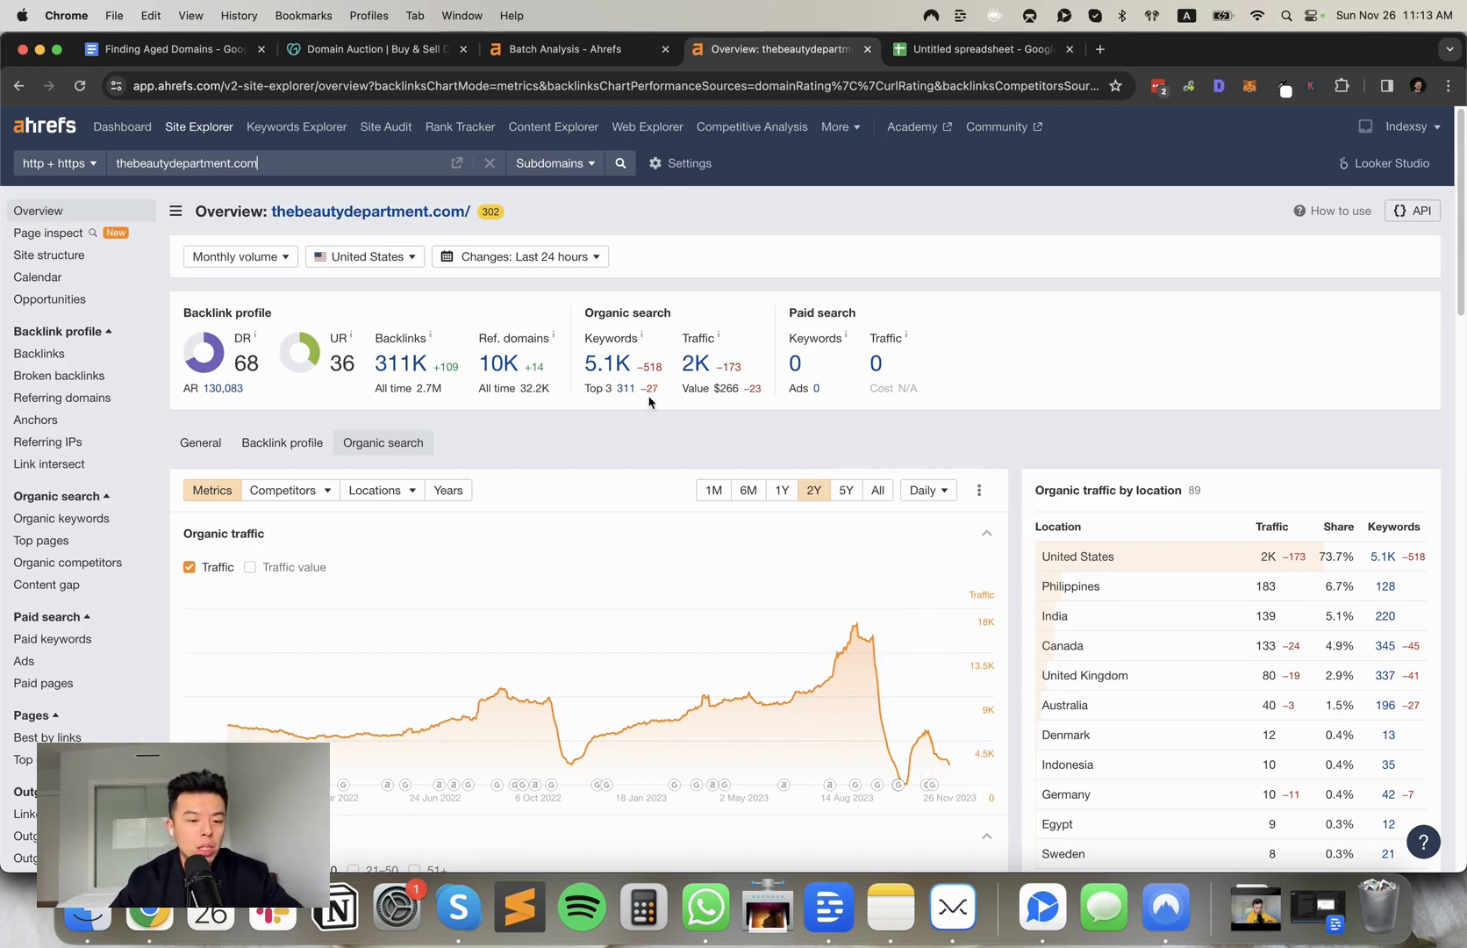
{"action": "left_click", "coordinate": [622, 363]}
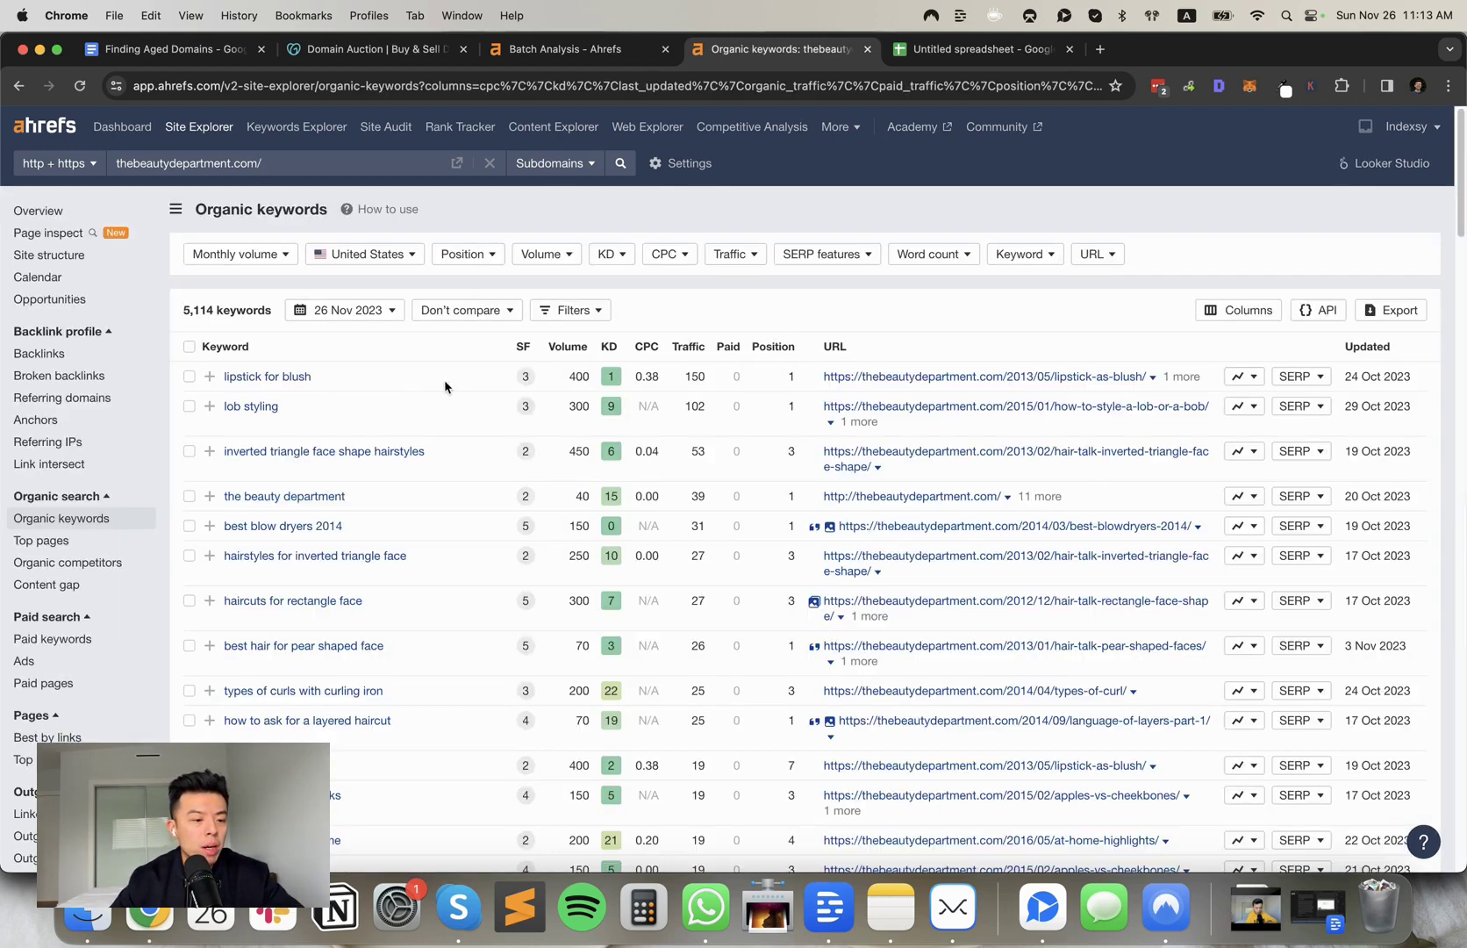
{"action": "scroll", "coordinate": [1028, 441], "scroll_direction": "down", "scroll_amount": 5}
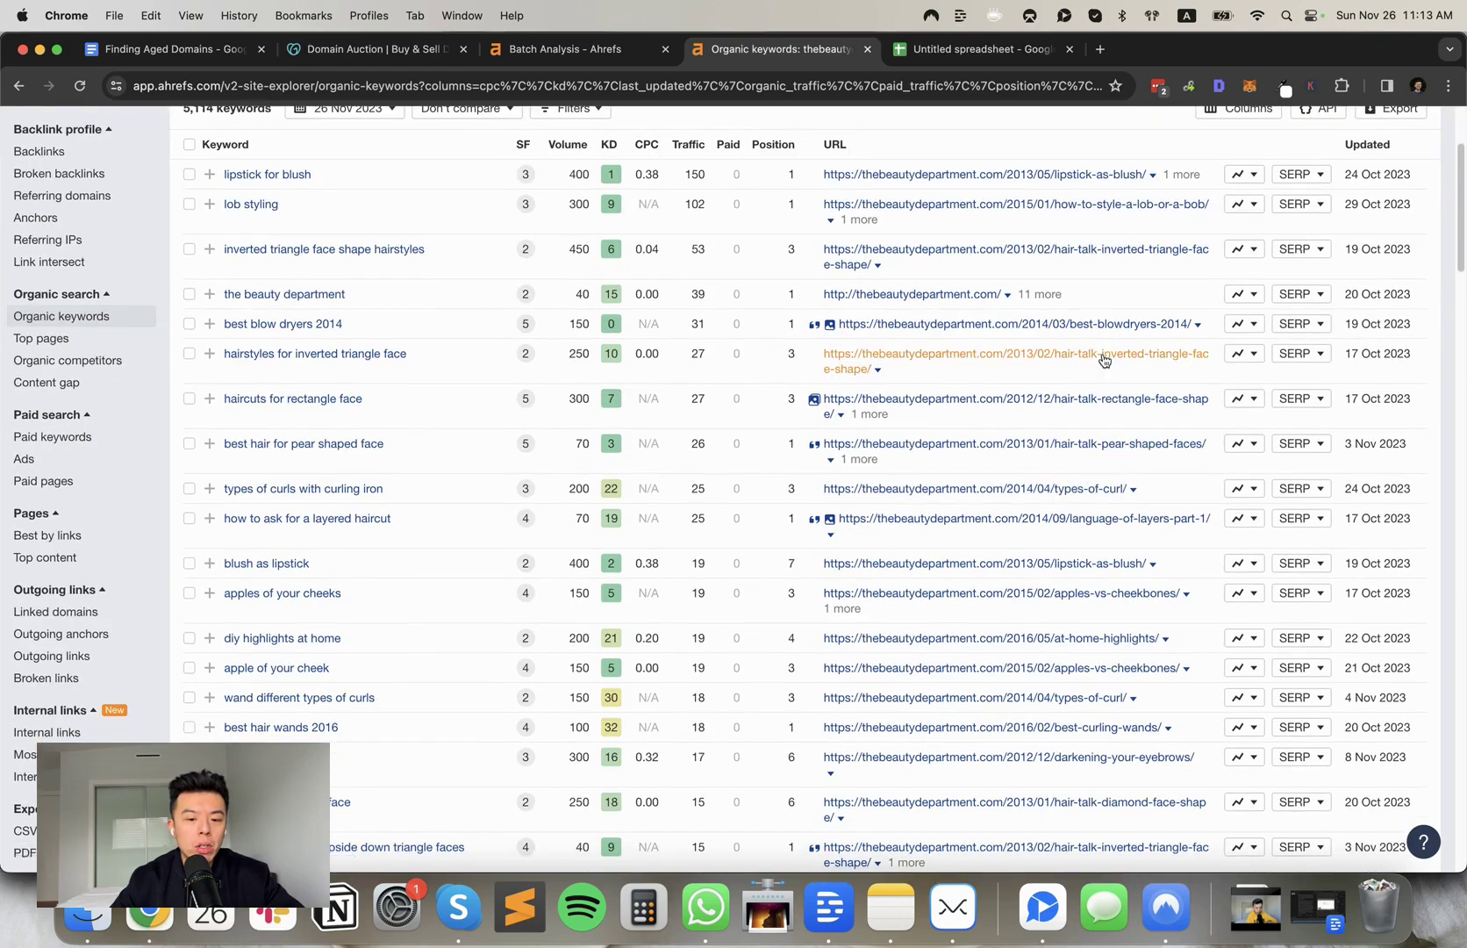
{"action": "scroll", "coordinate": [982, 373], "scroll_direction": "up", "scroll_amount": 5}
{"action": "scroll", "coordinate": [963, 385], "scroll_direction": "down", "scroll_amount": 1}
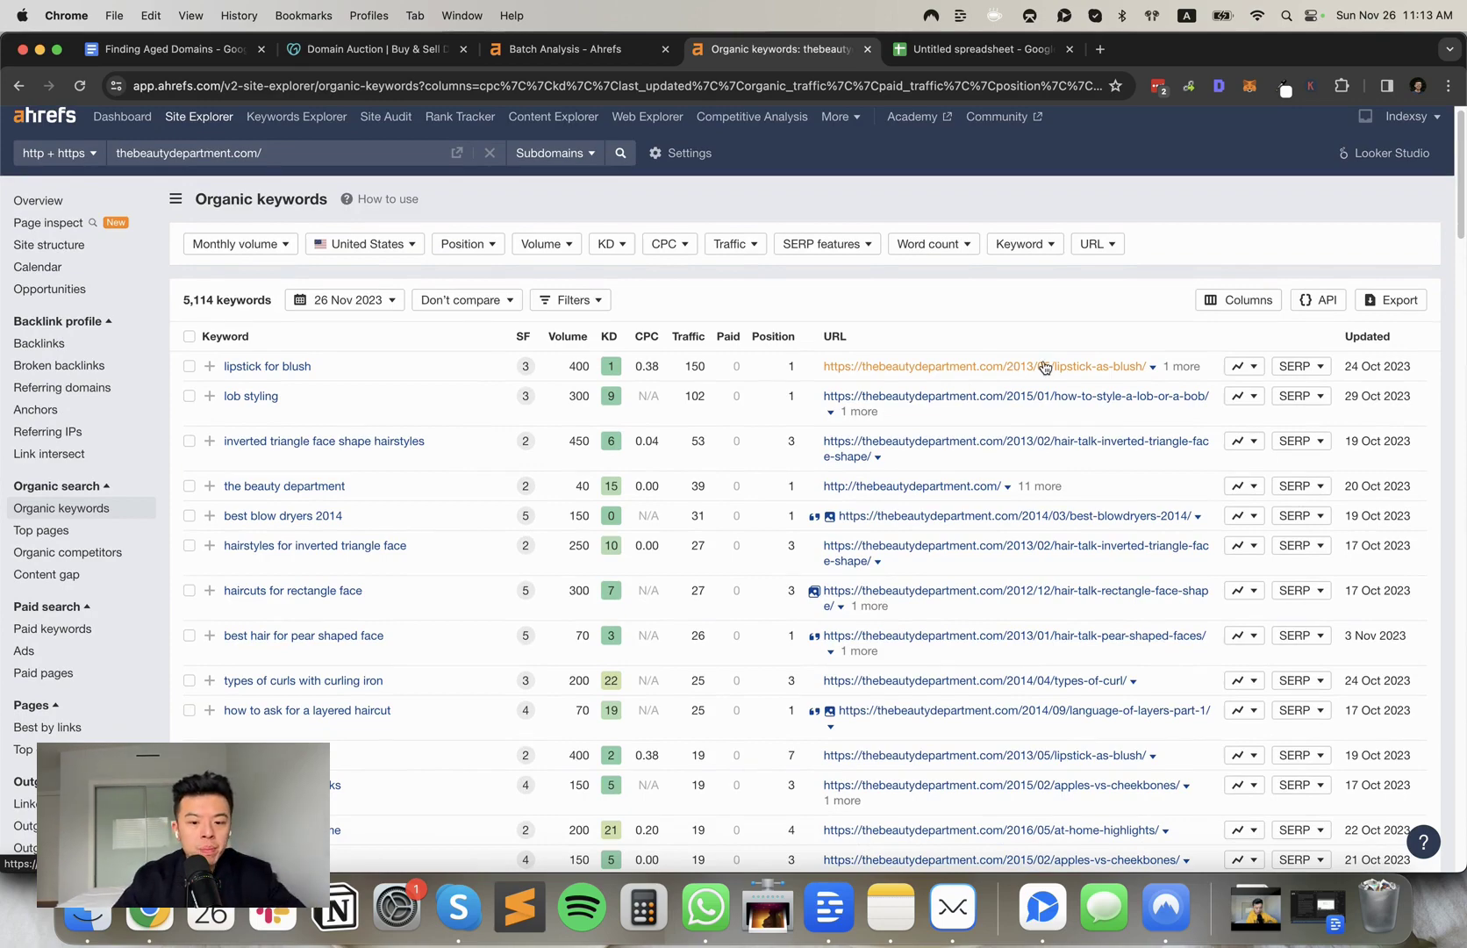
{"action": "scroll", "coordinate": [1015, 377], "scroll_direction": "down", "scroll_amount": 20}
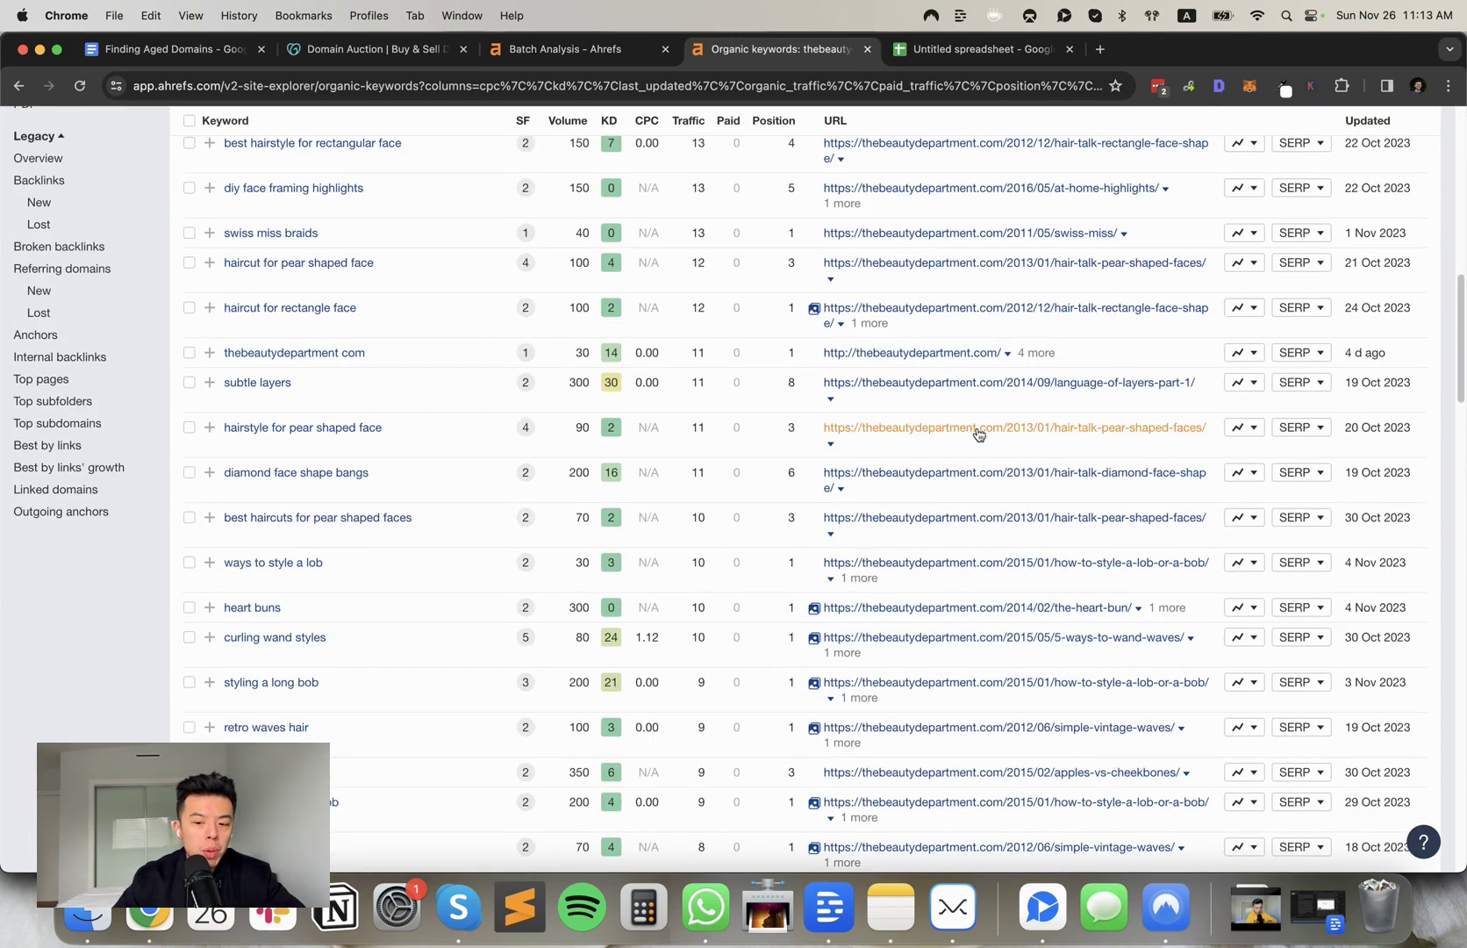
{"action": "scroll", "coordinate": [974, 425], "scroll_direction": "up", "scroll_amount": 20}
Step: Look up thebeautydepartment.com and ellingtonschool.org ($9,155, 204 bids) in the GoDaddy auction list
{"action": "left_click", "coordinate": [377, 49]}
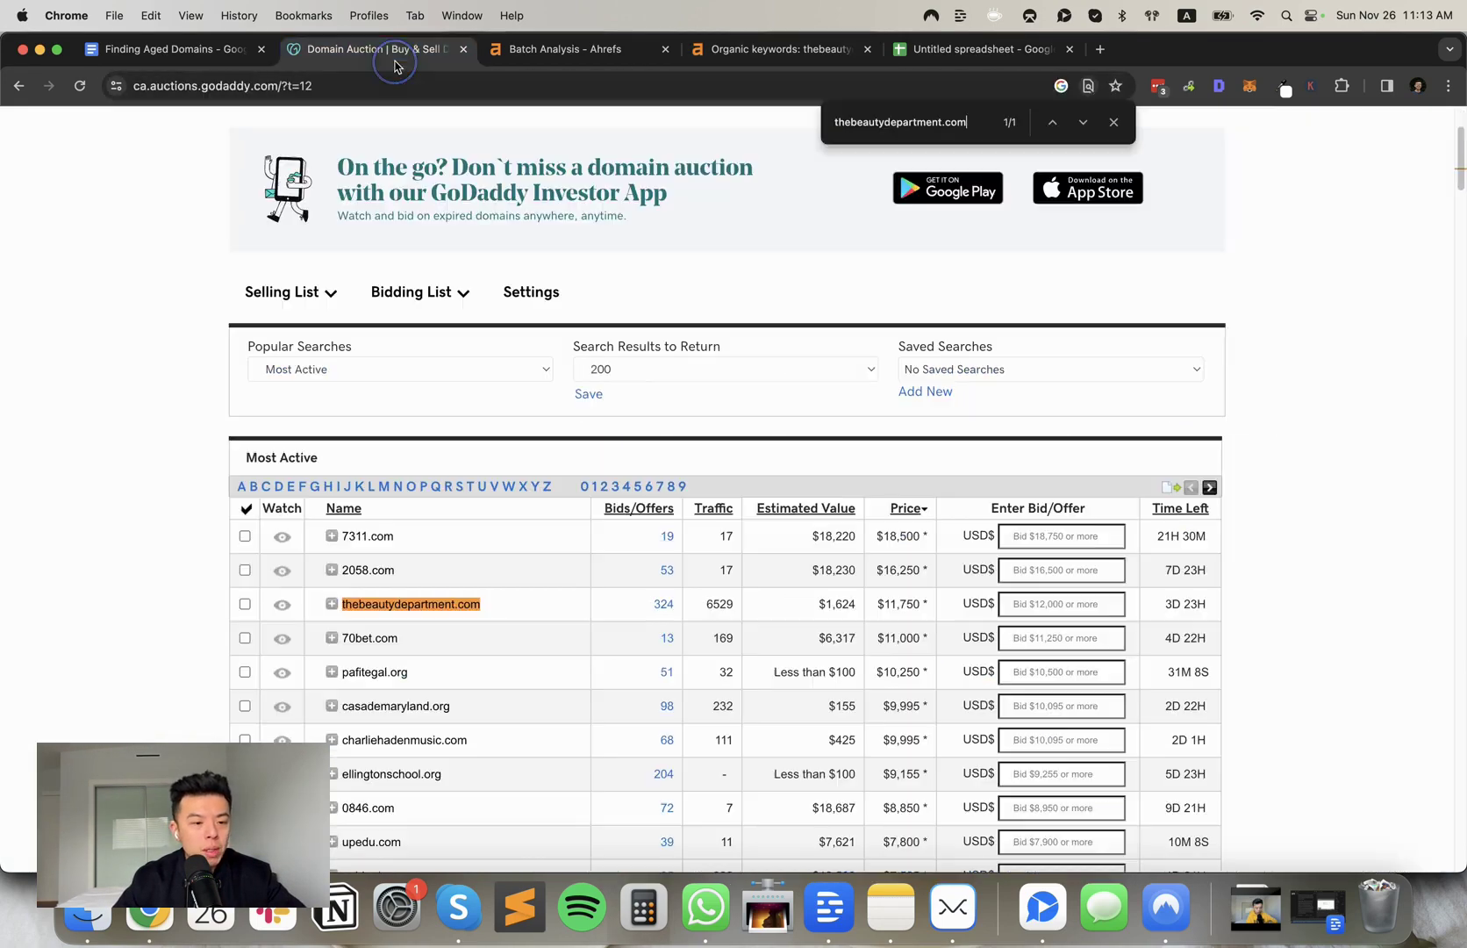
{"action": "left_click", "coordinate": [614, 51]}
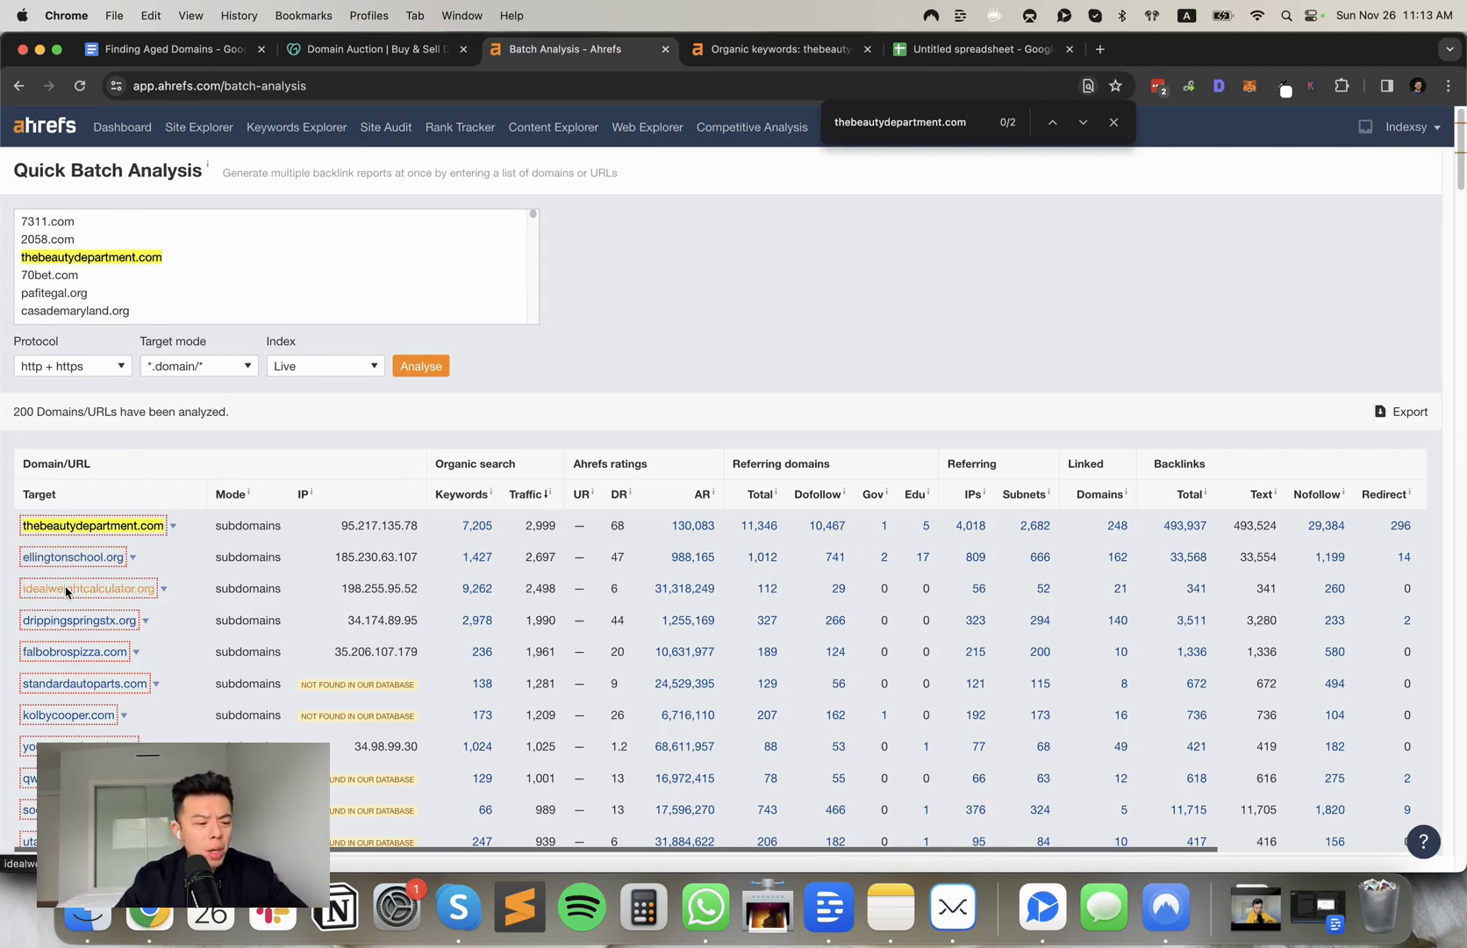
{"action": "left_click", "coordinate": [377, 49]}
{"action": "left_click", "coordinate": [493, 49]}
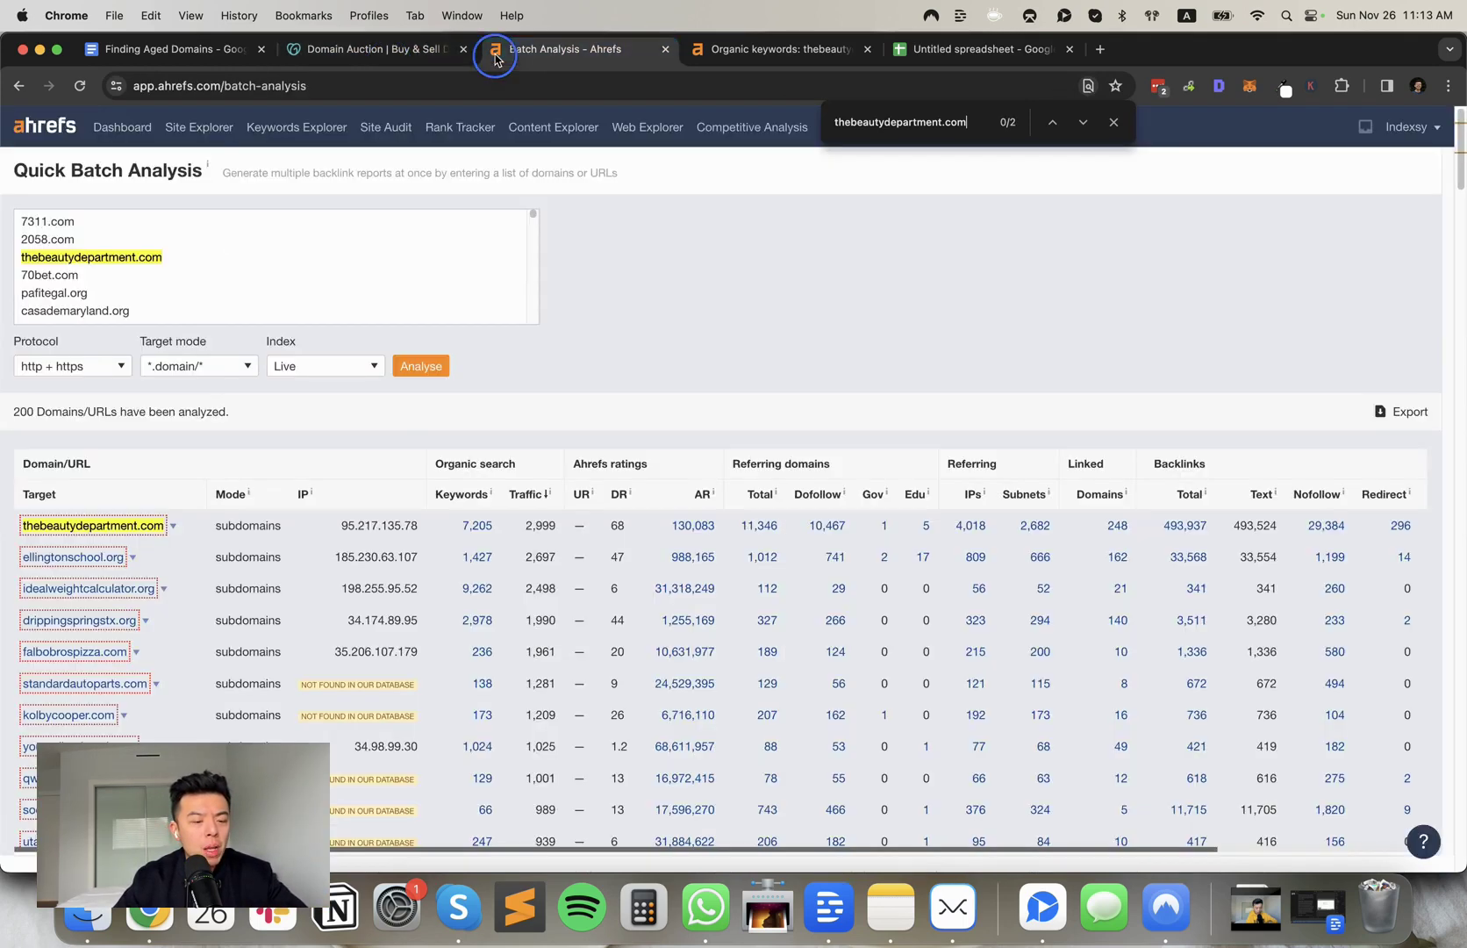
{"action": "right_click", "coordinate": [83, 561]}
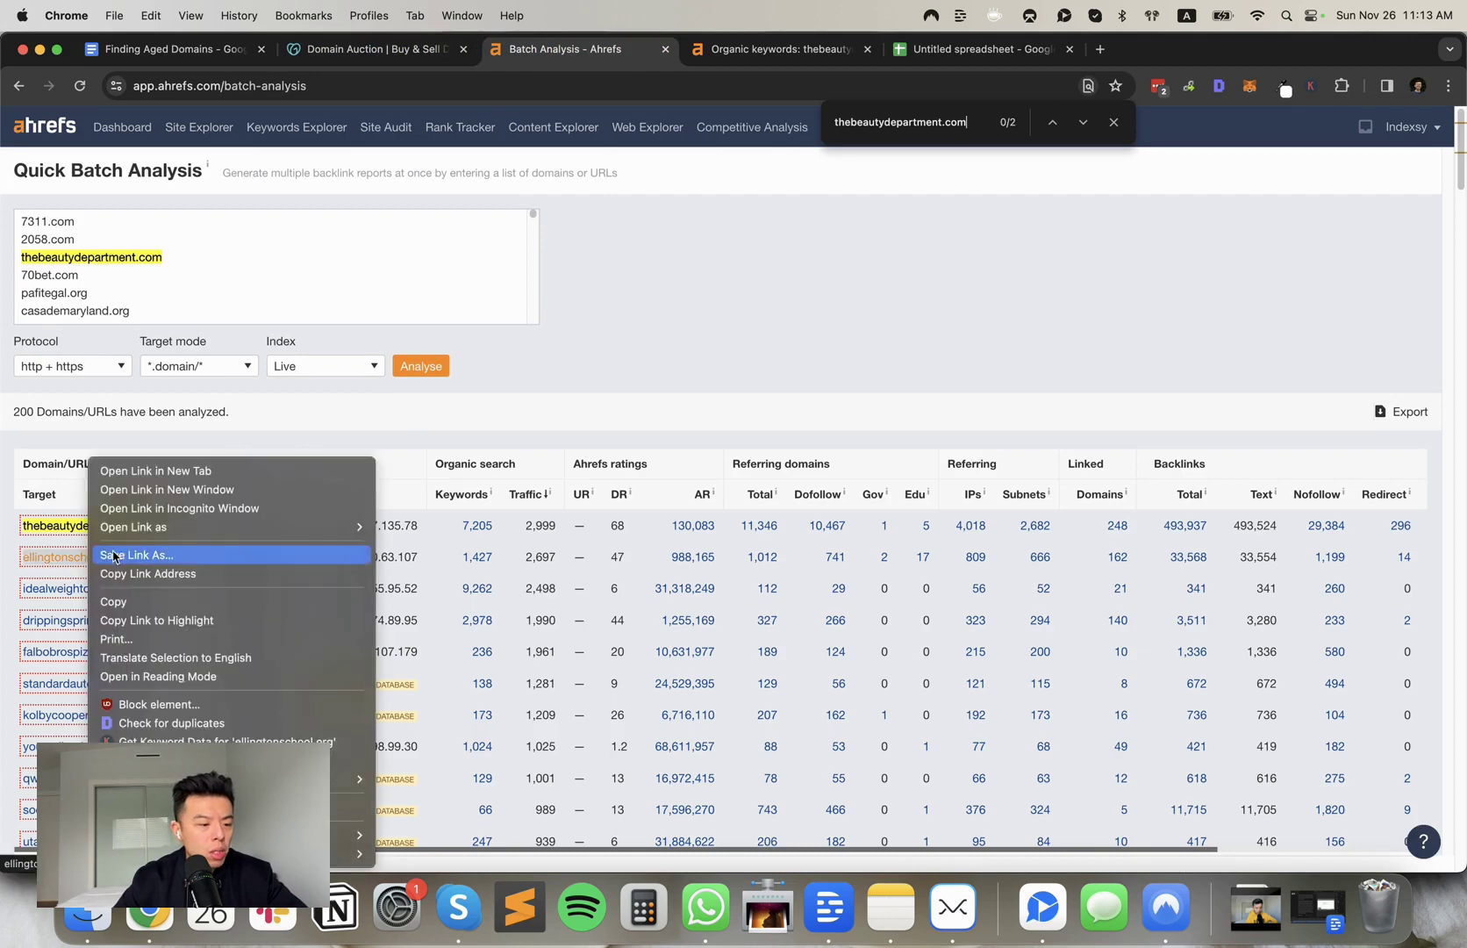
{"action": "left_click", "coordinate": [158, 600]}
{"action": "left_click", "coordinate": [421, 49]}
{"action": "key", "text": "super+v"}
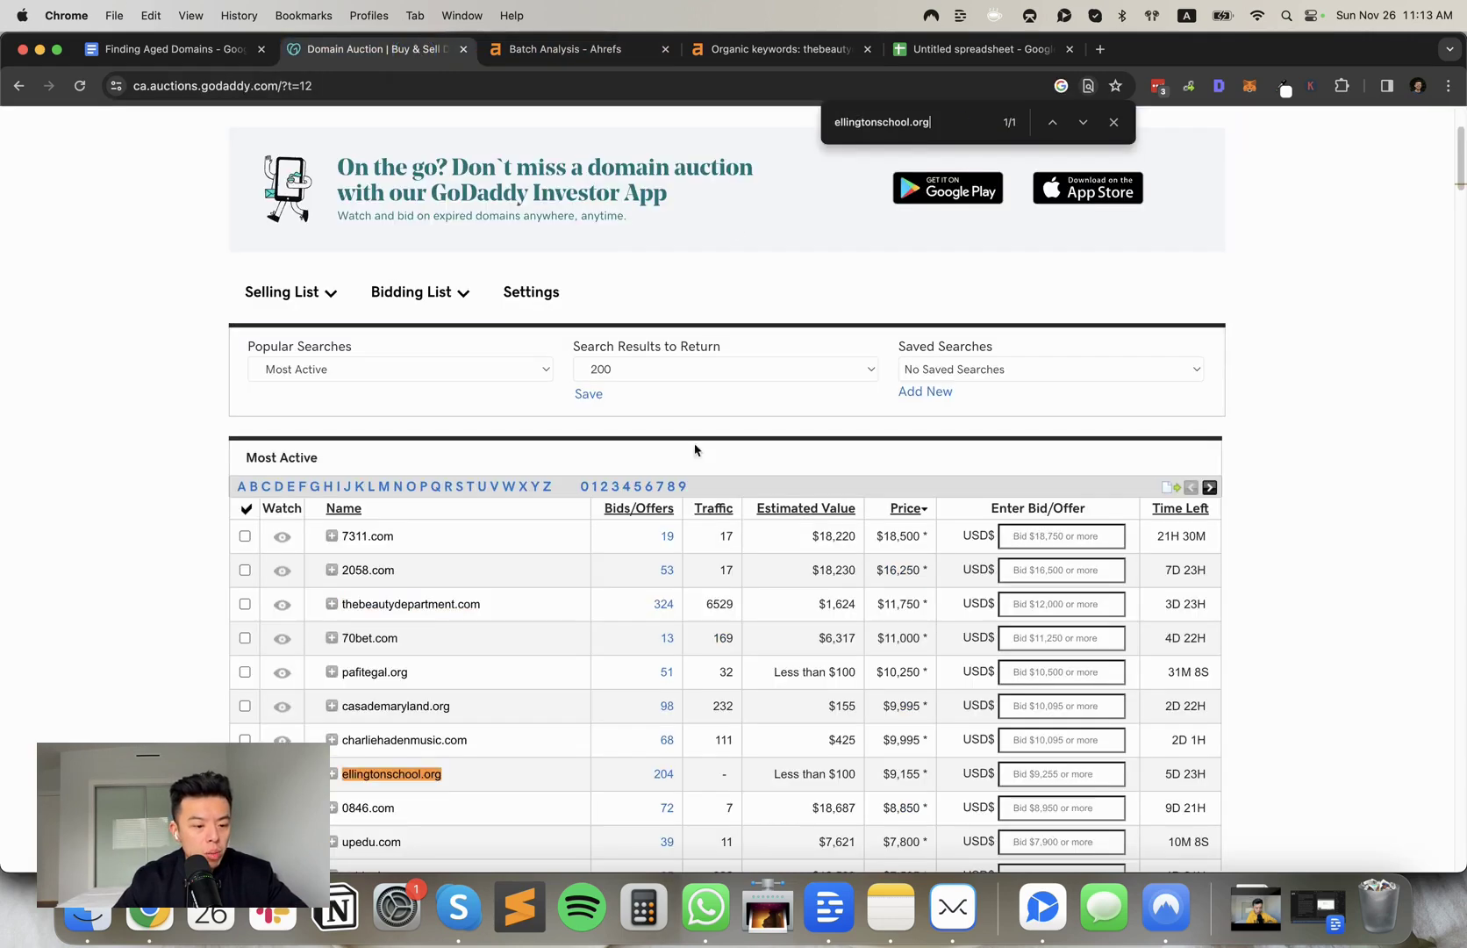
{"action": "scroll", "coordinate": [702, 632], "scroll_direction": "down", "scroll_amount": 2}
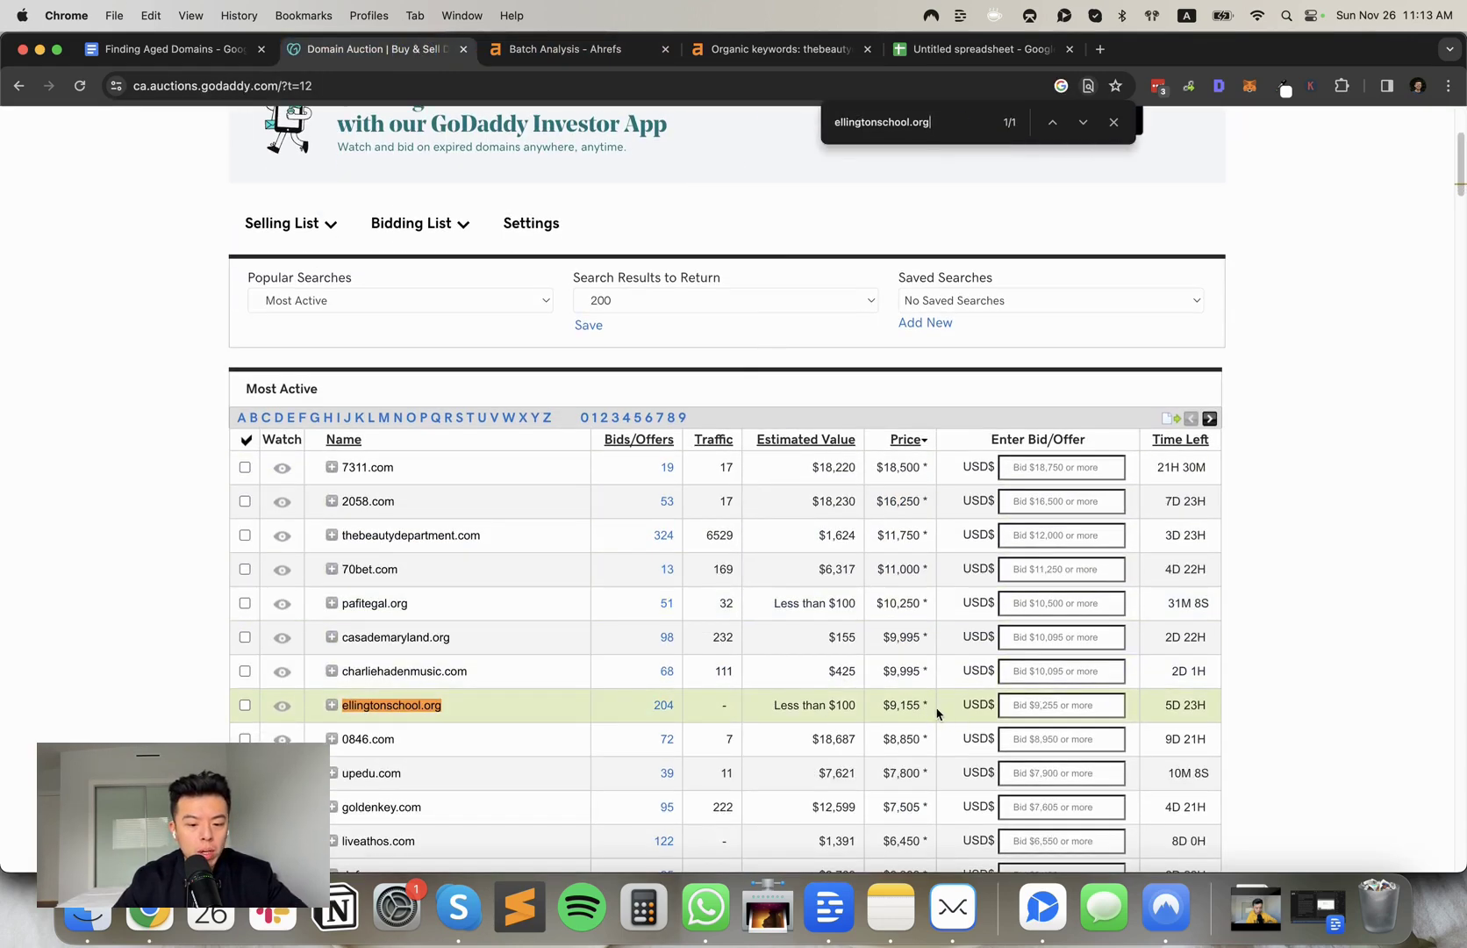
Step: Return to the batch results and open idealweightcalculator.org's Overview report
{"action": "left_click", "coordinate": [921, 52]}
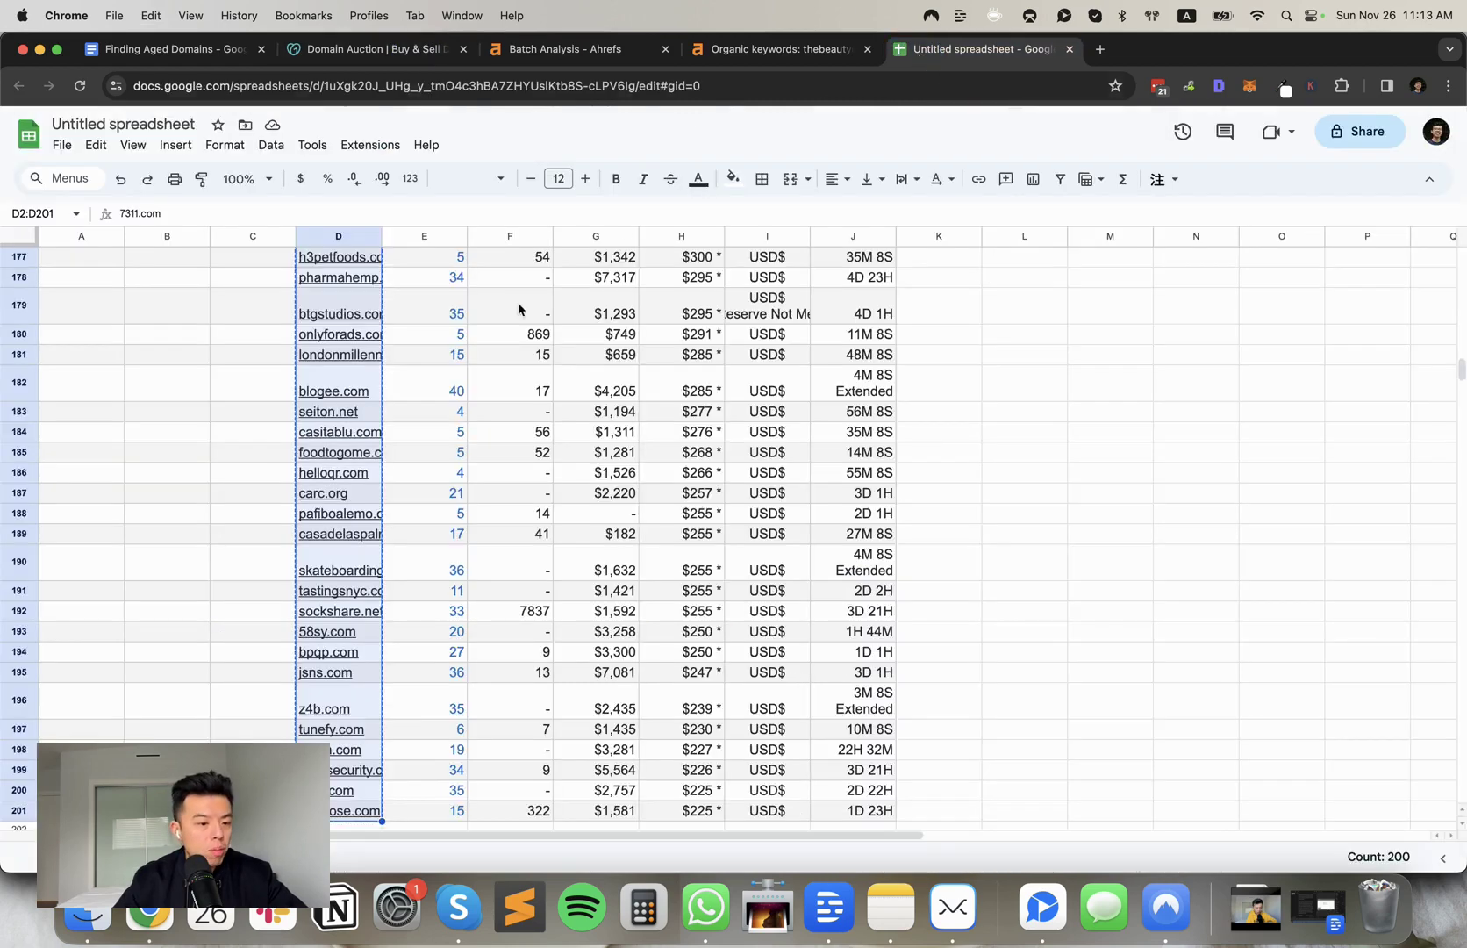
{"action": "left_click", "coordinate": [720, 50]}
{"action": "left_click", "coordinate": [539, 51]}
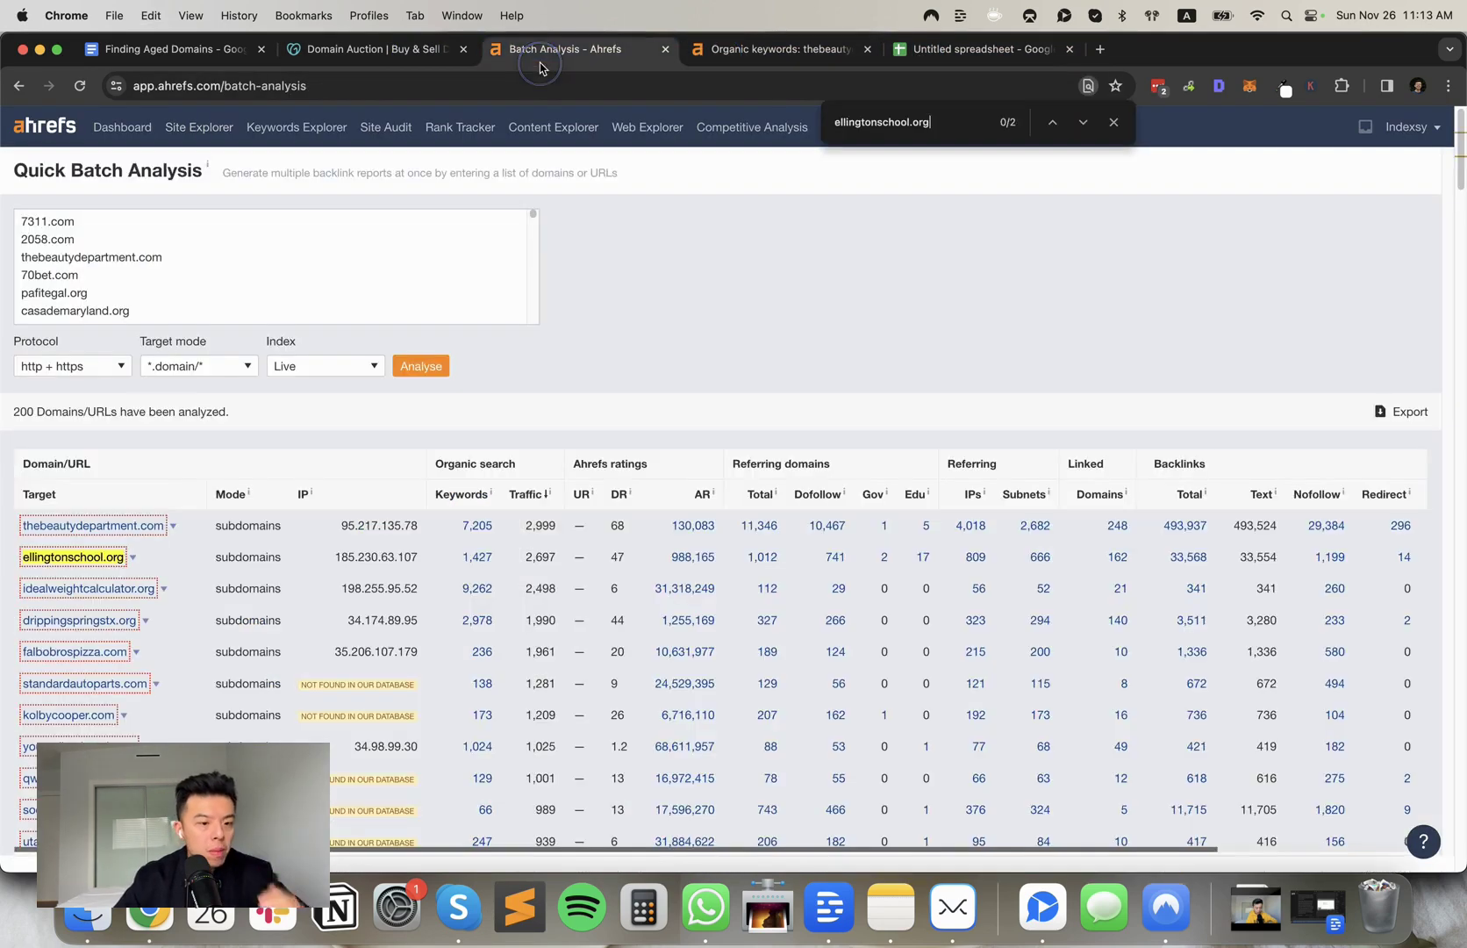
{"action": "scroll", "coordinate": [216, 480], "scroll_direction": "down", "scroll_amount": 1}
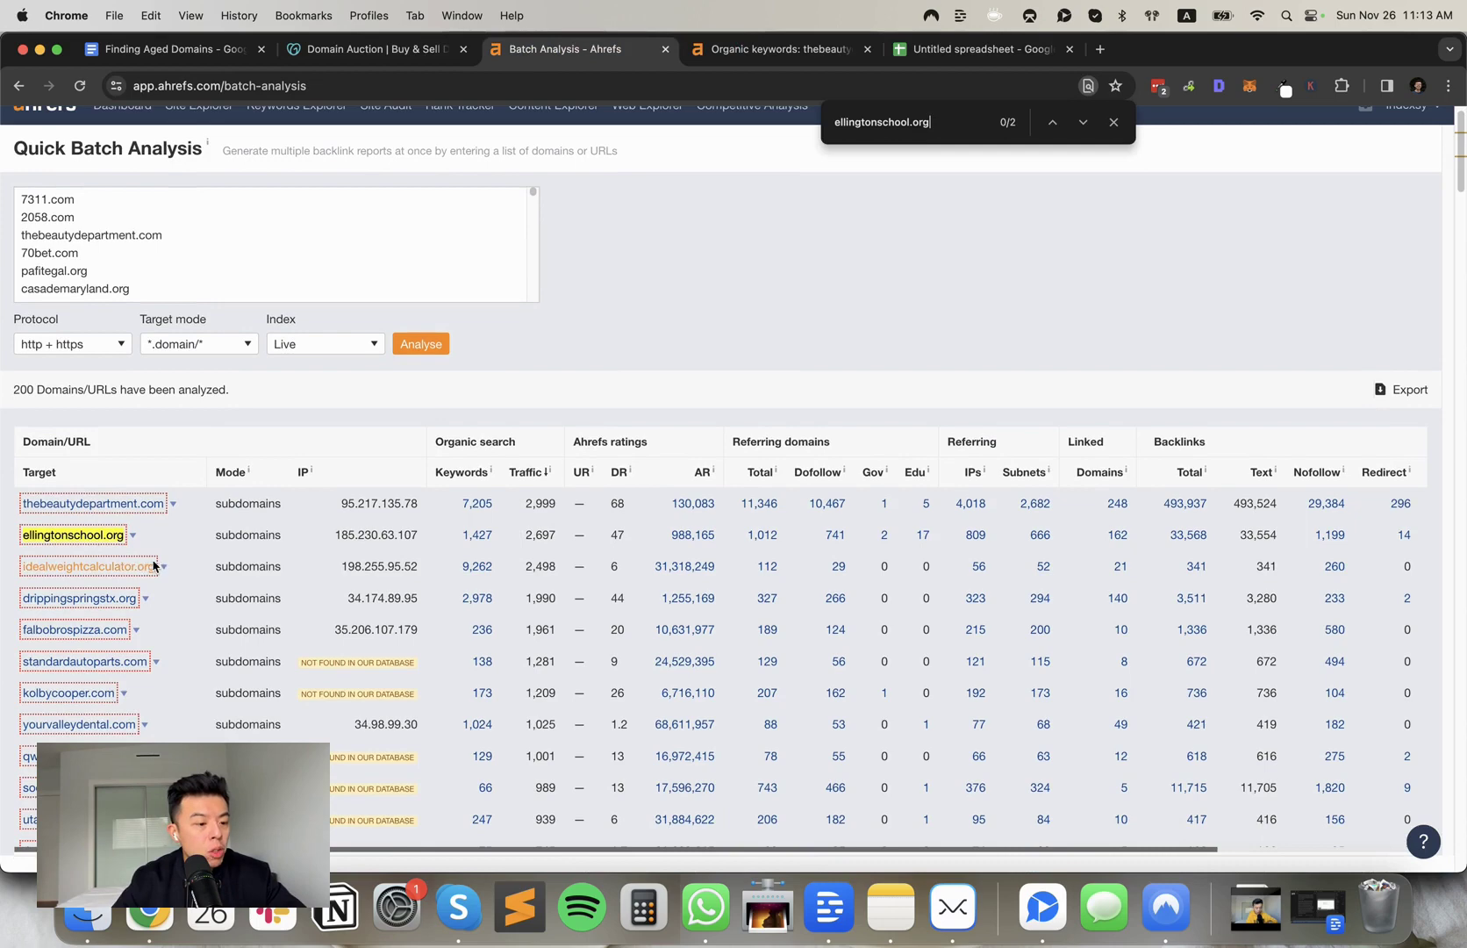
{"action": "right_click", "coordinate": [149, 566]}
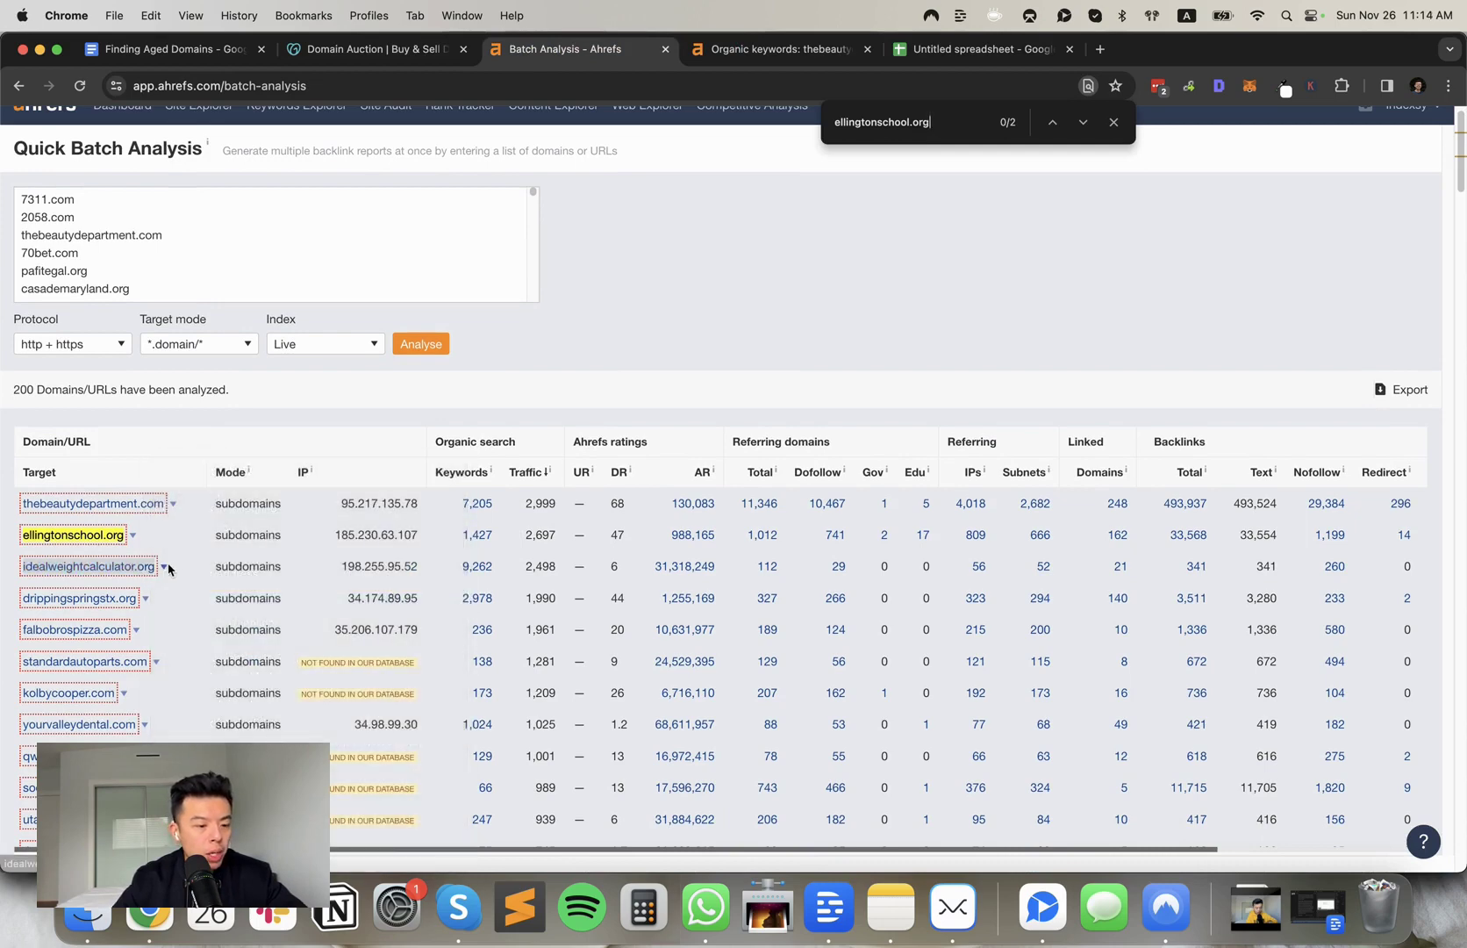
{"action": "left_click", "coordinate": [166, 568]}
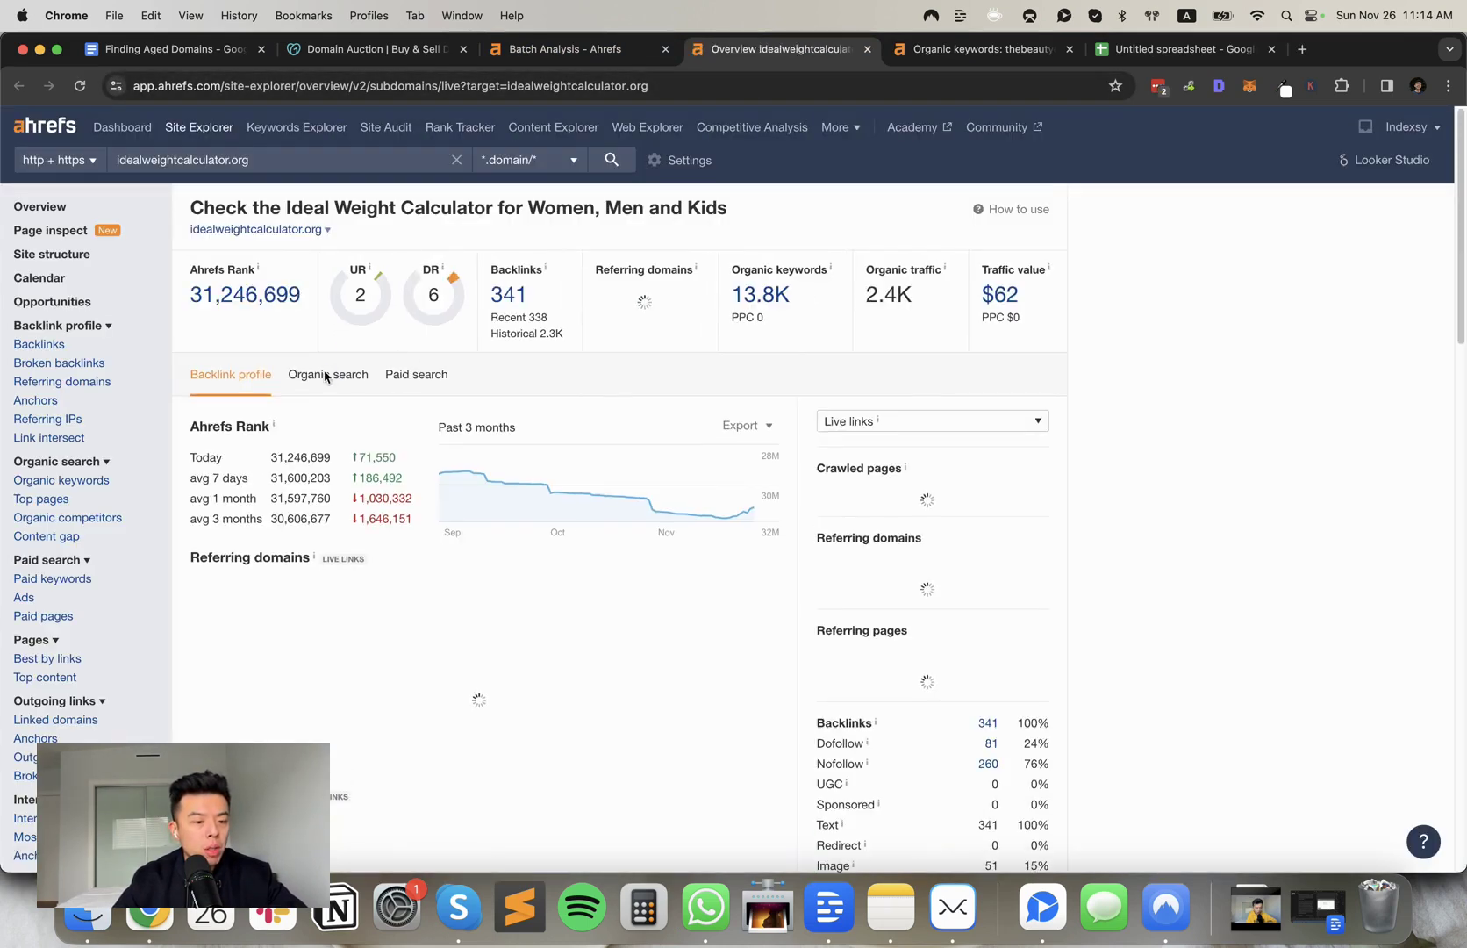
Step: Show idealweightcalculator.org's organic search breakdown: 2,402 monthly visits by country
{"action": "left_click", "coordinate": [351, 386]}
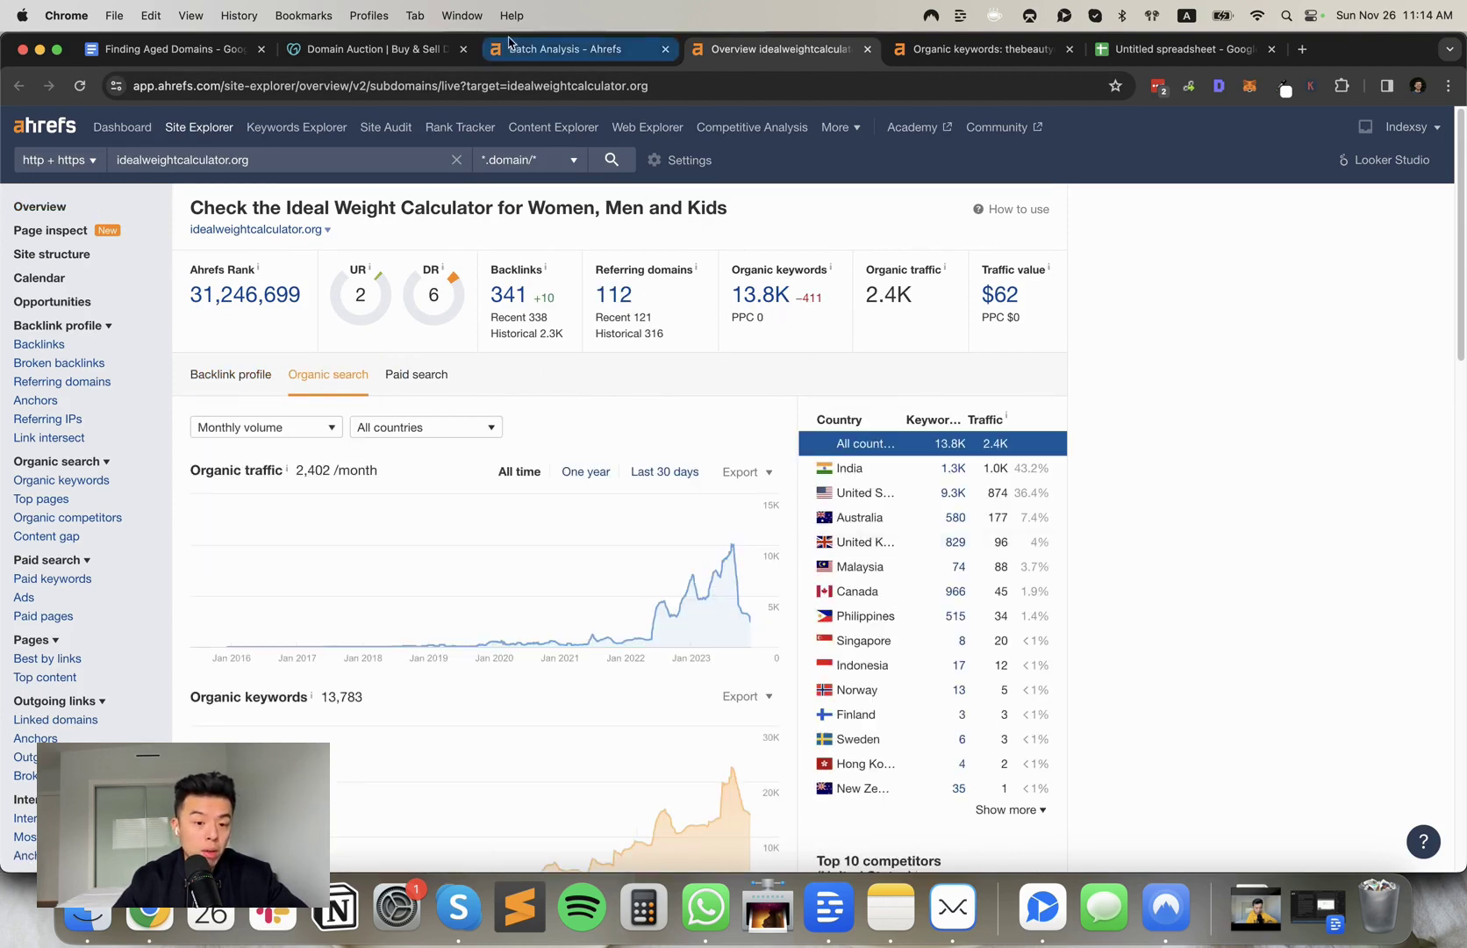
Step: Find idealweightcalculator.org in GoDaddy auctions ($1,225, 17 bids) and compare with its Ahrefs overview
{"action": "left_click", "coordinate": [382, 51]}
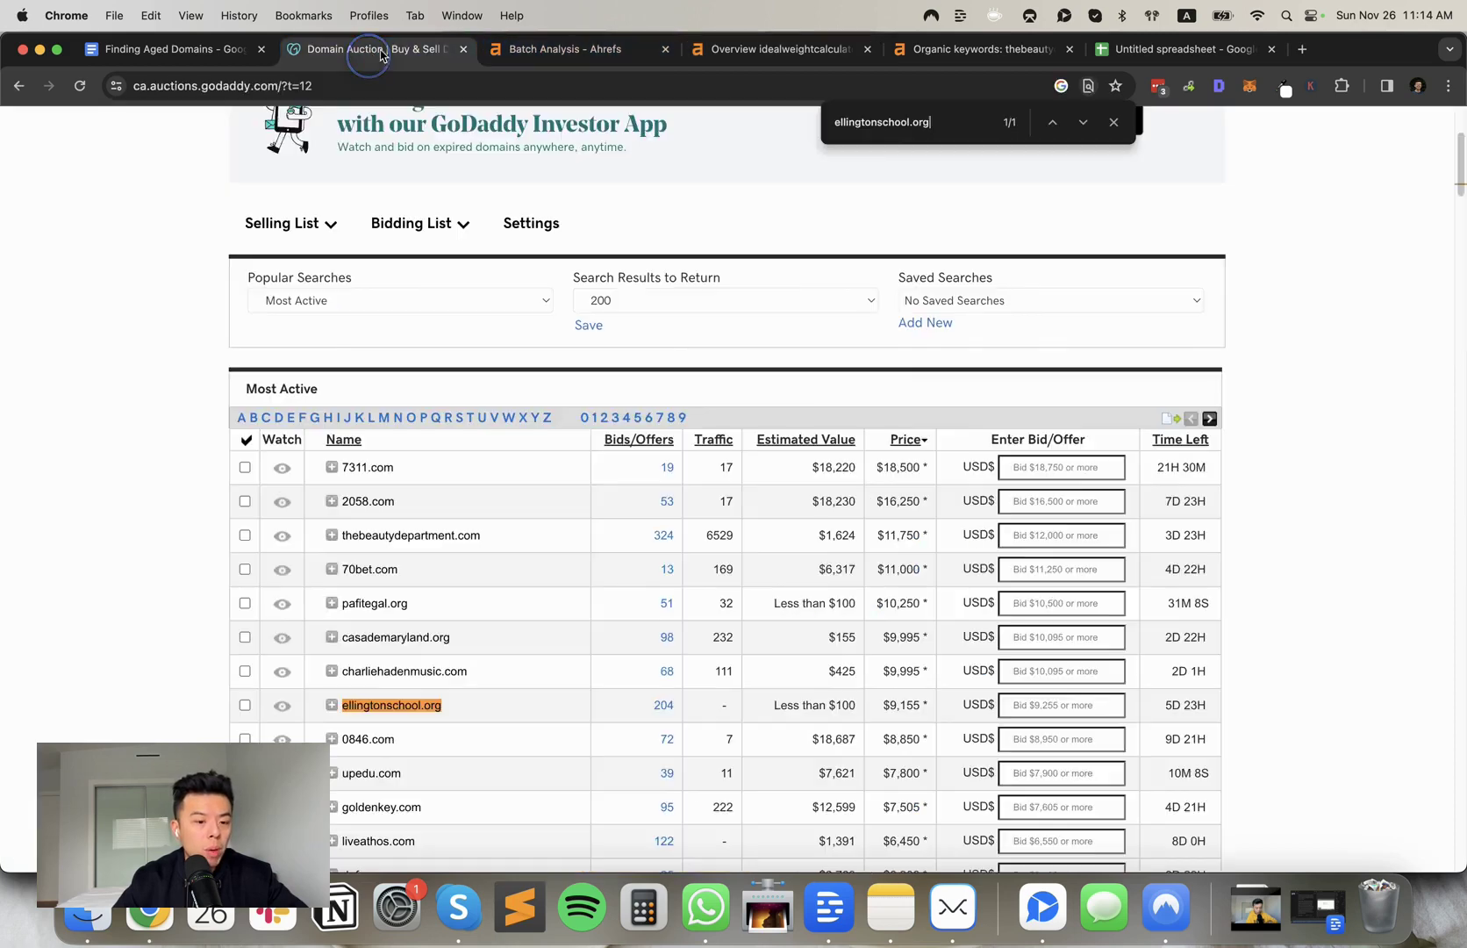
{"action": "key", "text": "super+f"}
{"action": "type", "text": "idealweightcalculator.org"}
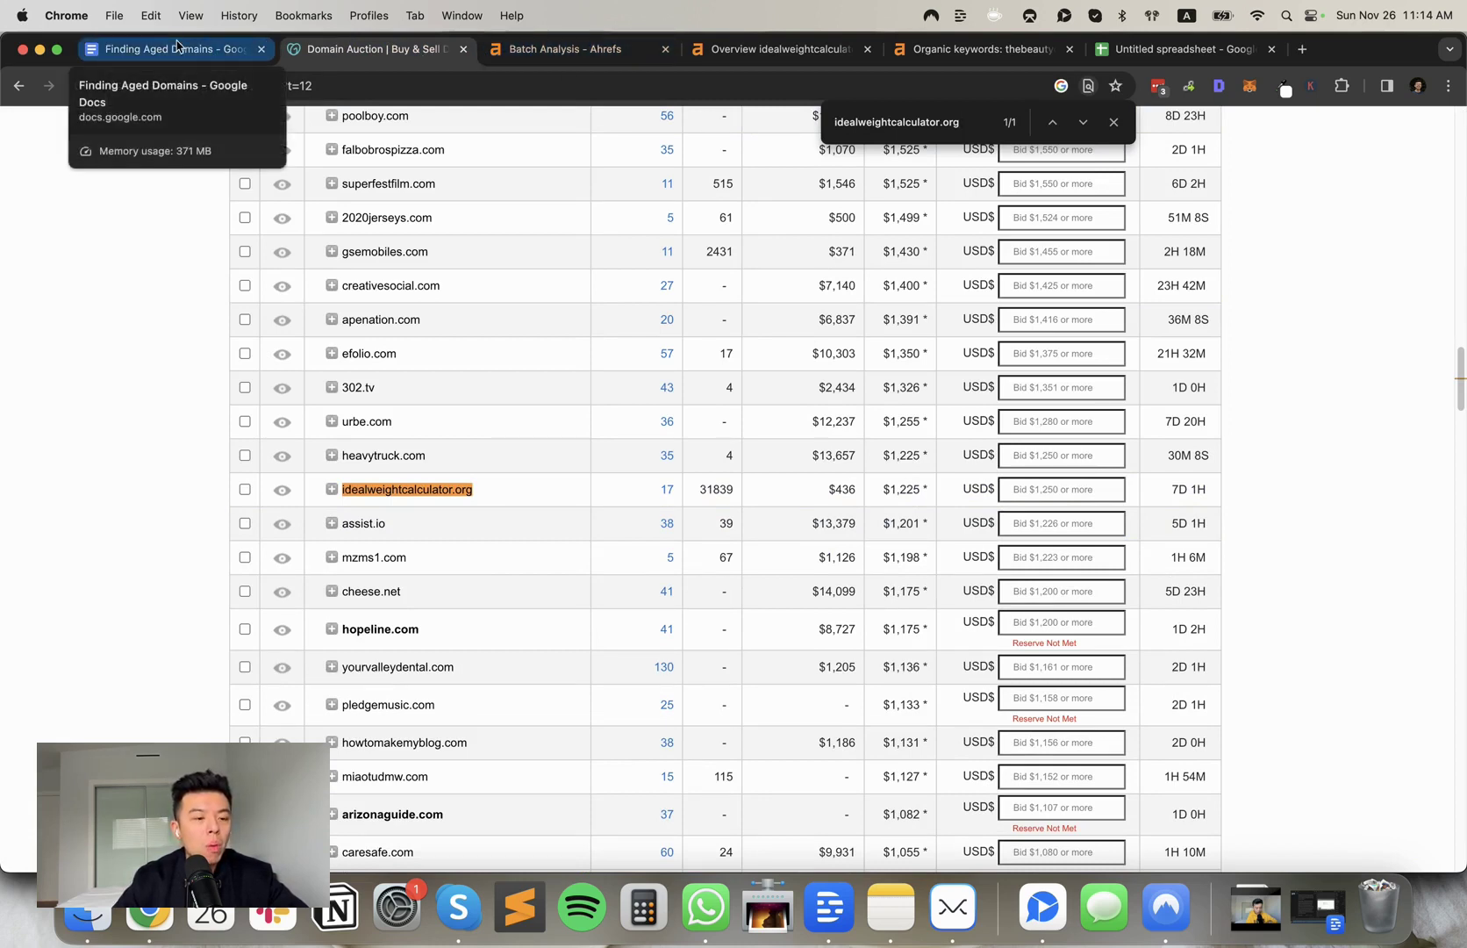
{"action": "left_click", "coordinate": [721, 46]}
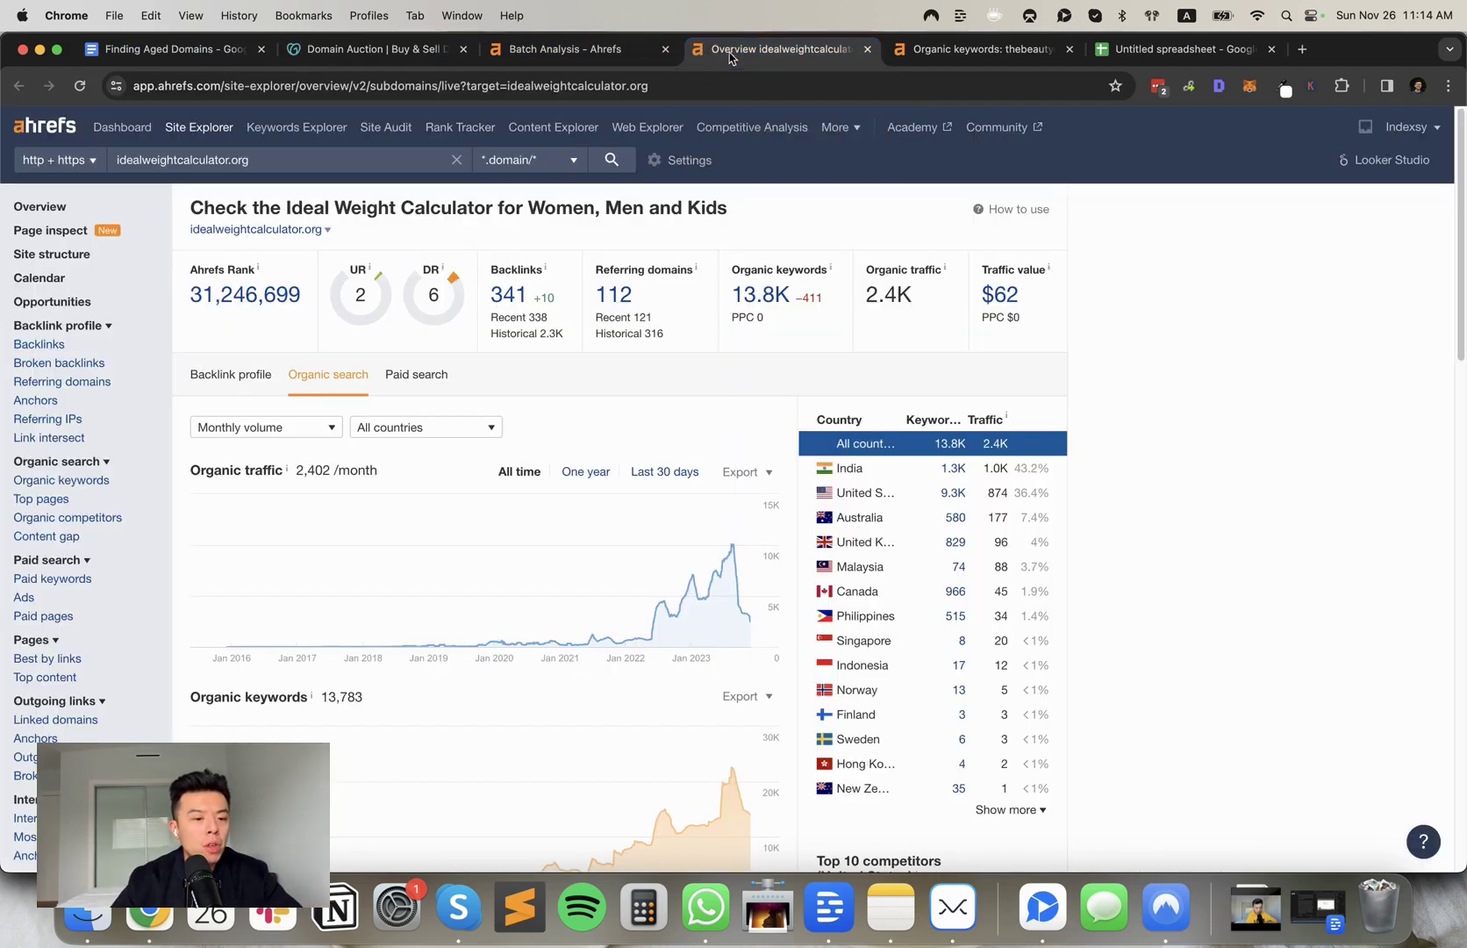
{"action": "left_click", "coordinate": [235, 62]}
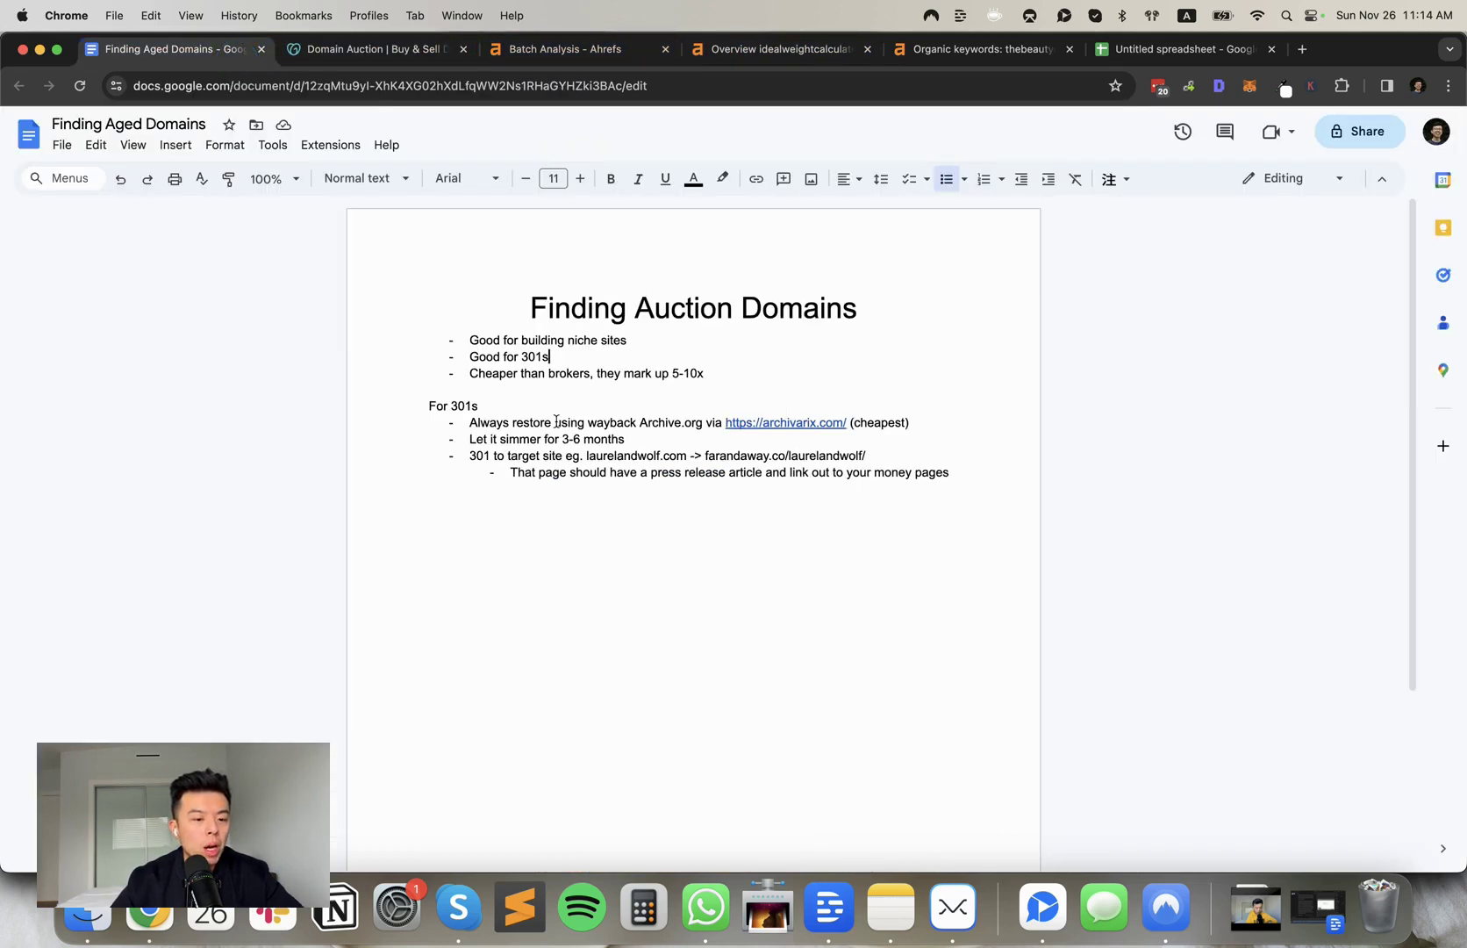
{"action": "left_click", "coordinate": [680, 48]}
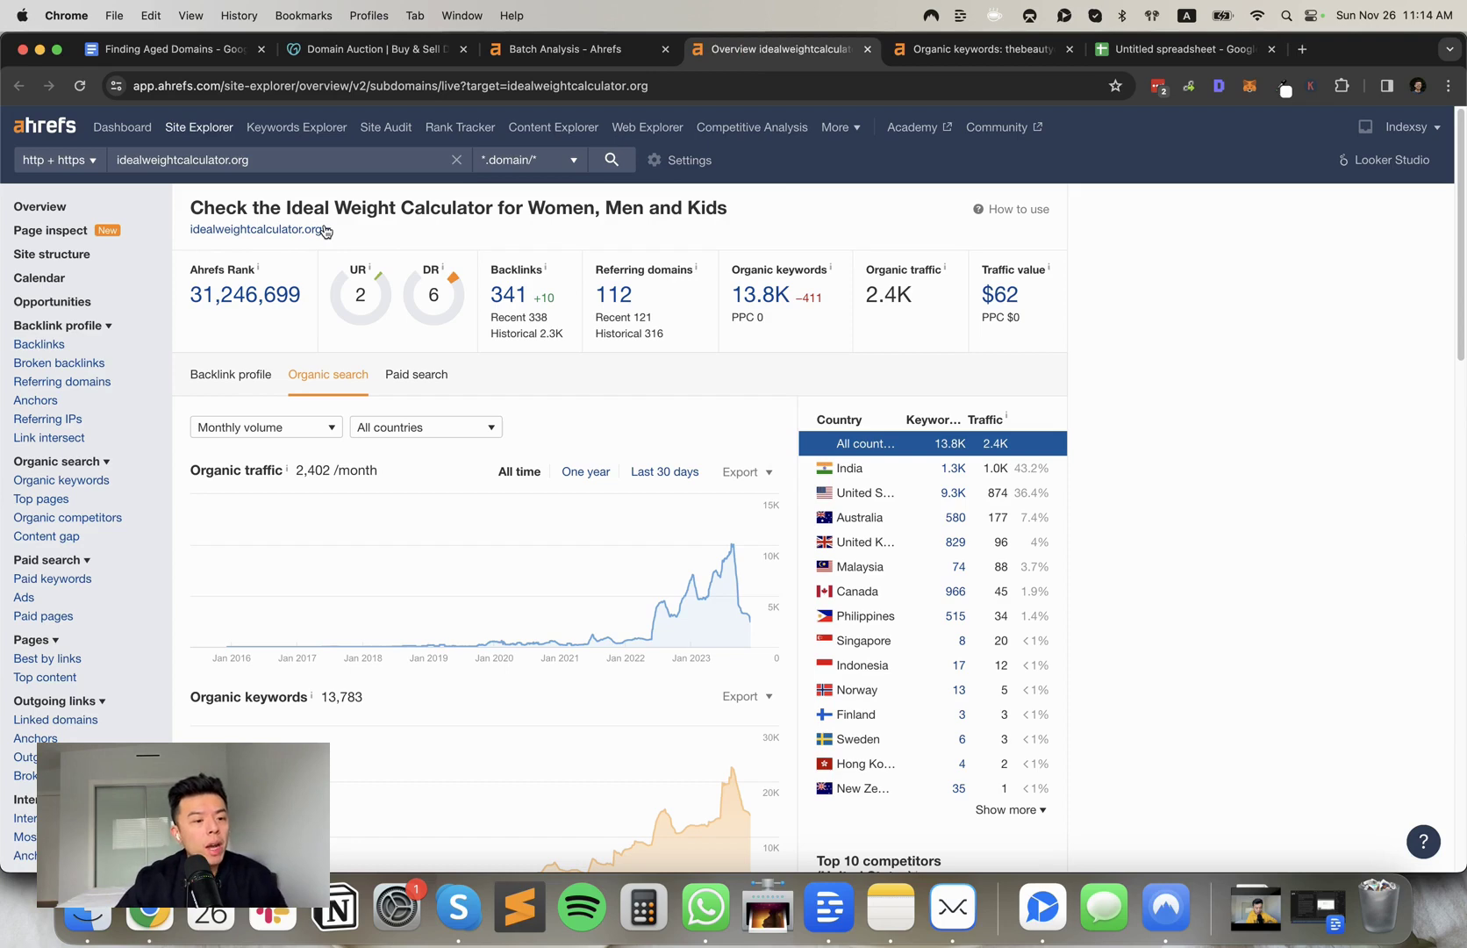
{"action": "left_click", "coordinate": [175, 49]}
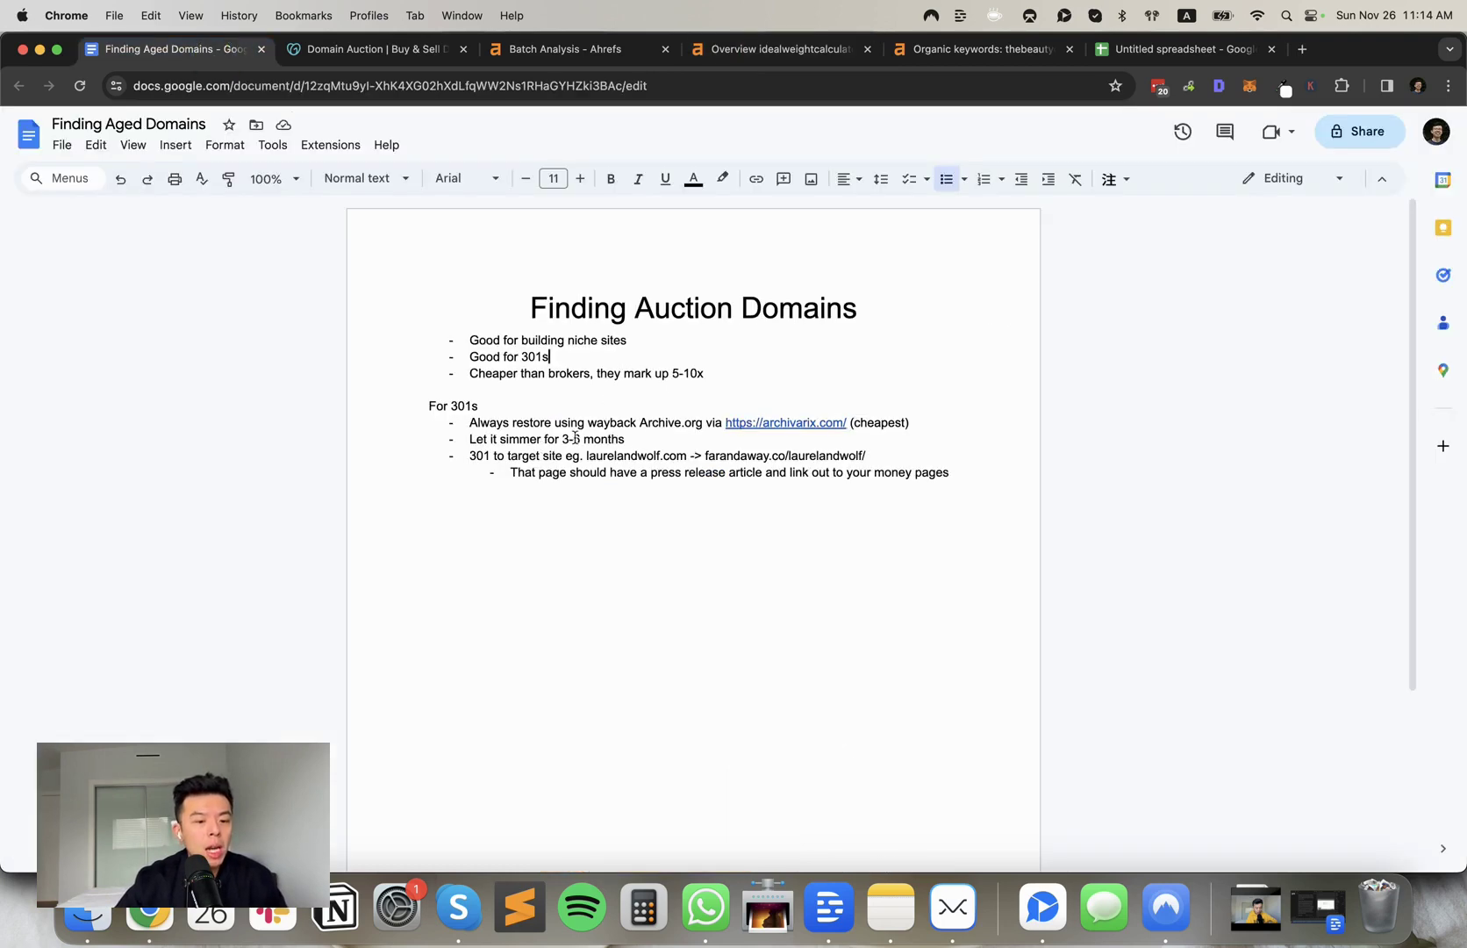
{"action": "double_click", "coordinate": [628, 424]}
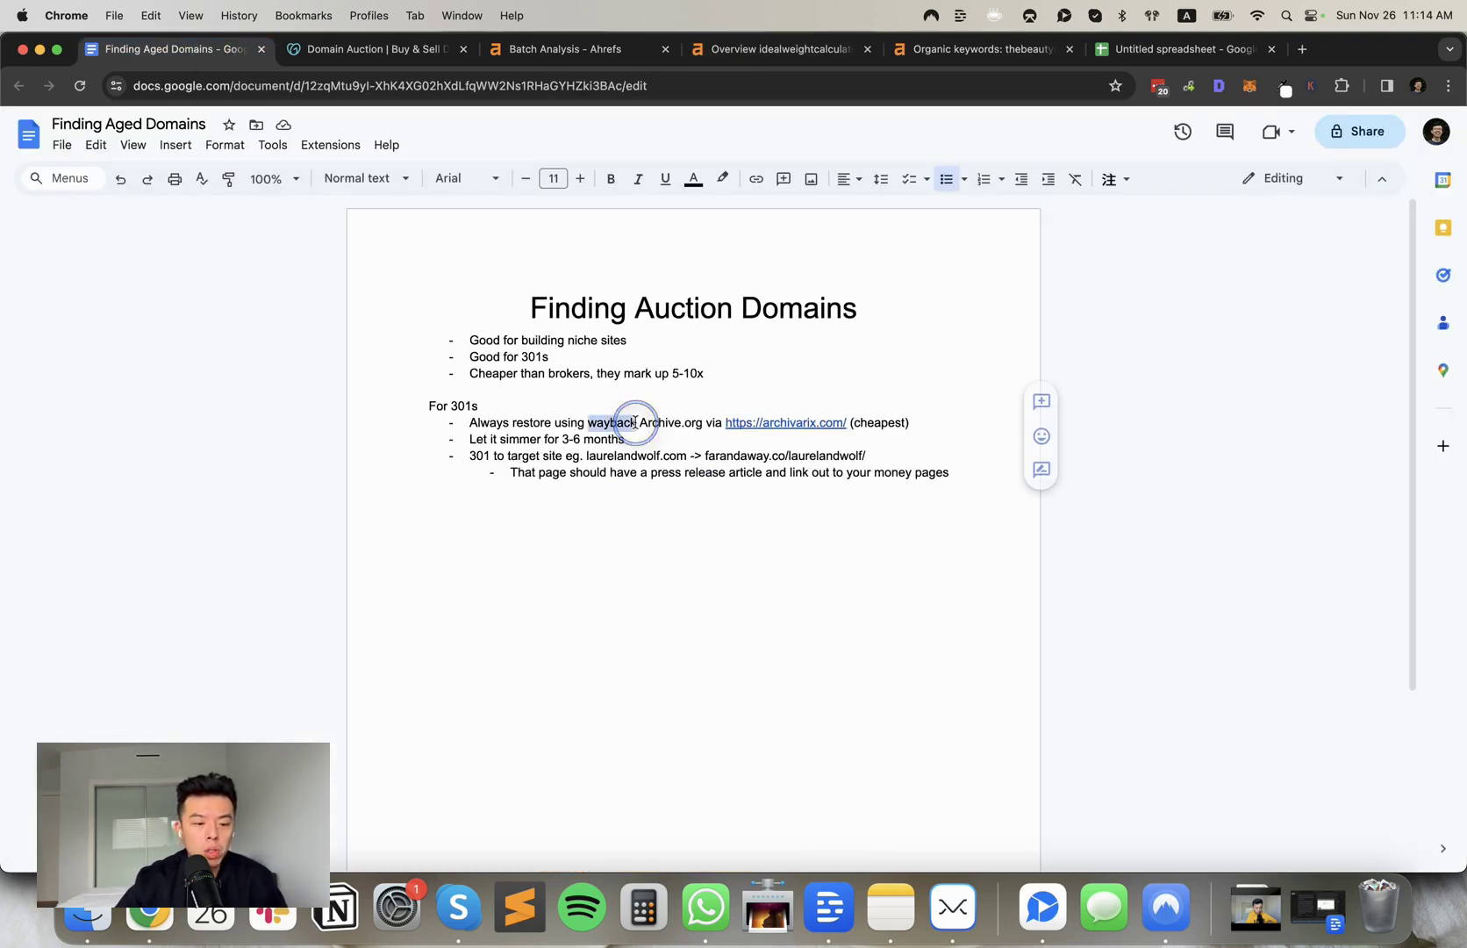
{"action": "double_click", "coordinate": [666, 423]}
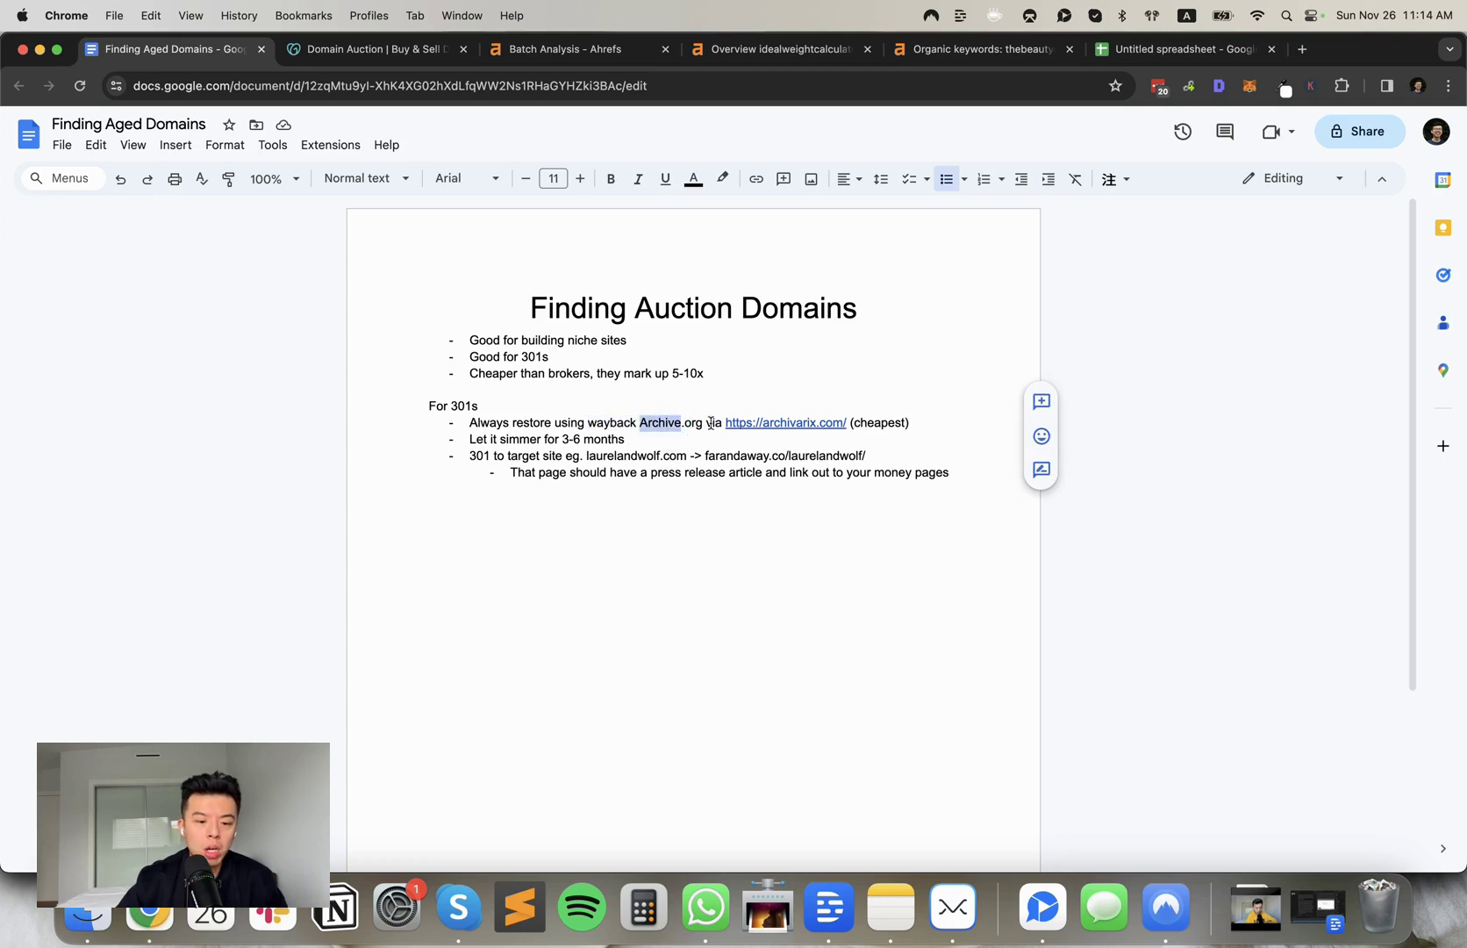
Step: Open the archivarix.com link from the notes and scroll through its Wayback Machine restore services
{"action": "left_click", "coordinate": [730, 421]}
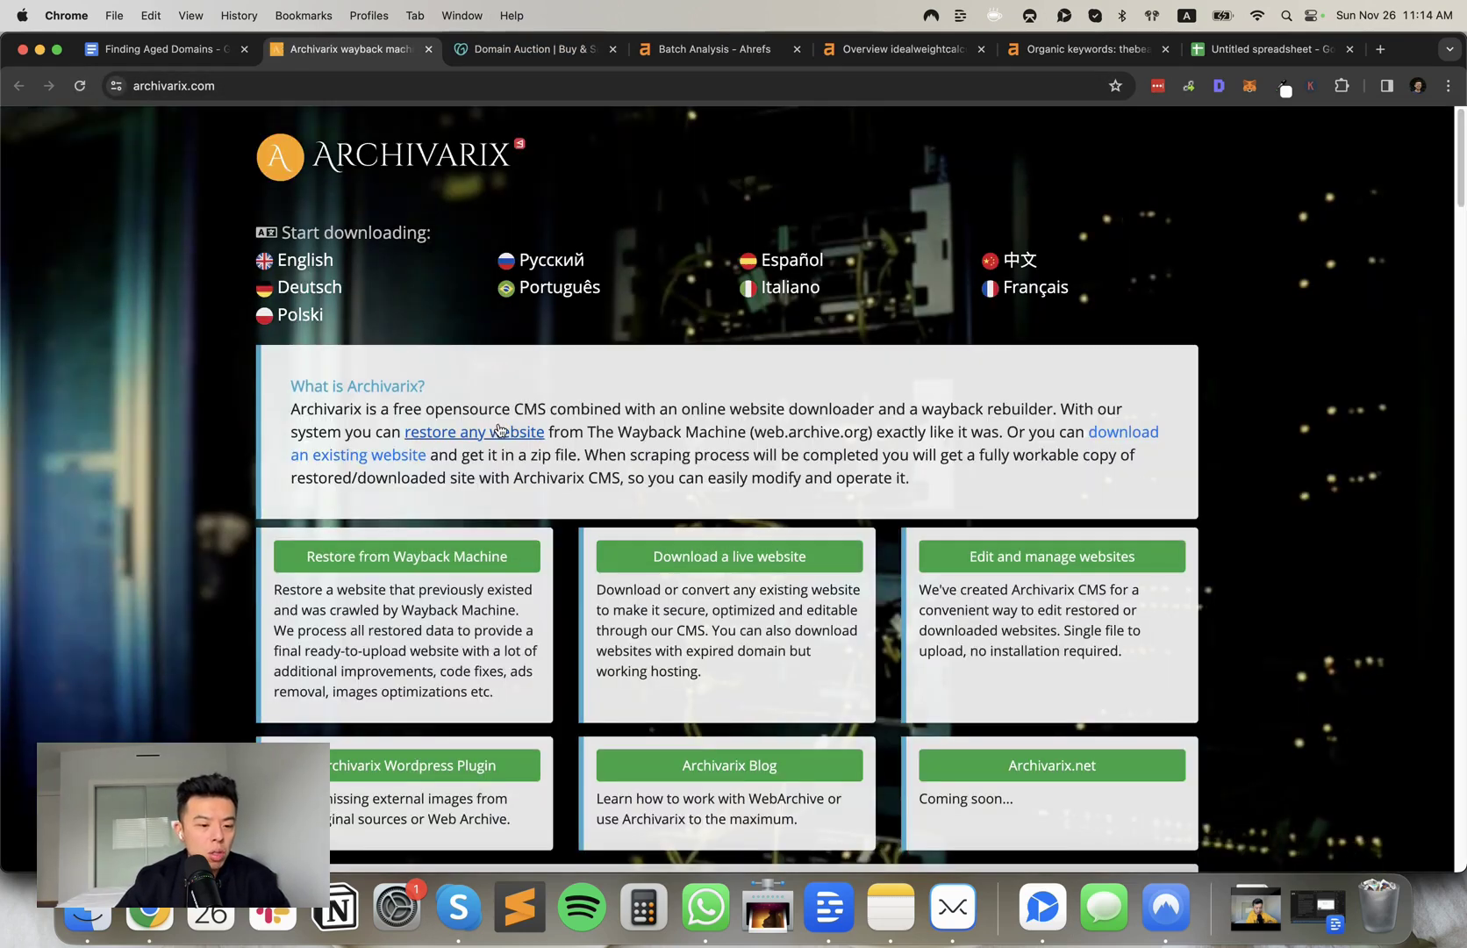
{"action": "scroll", "coordinate": [544, 447], "scroll_direction": "down", "scroll_amount": 1}
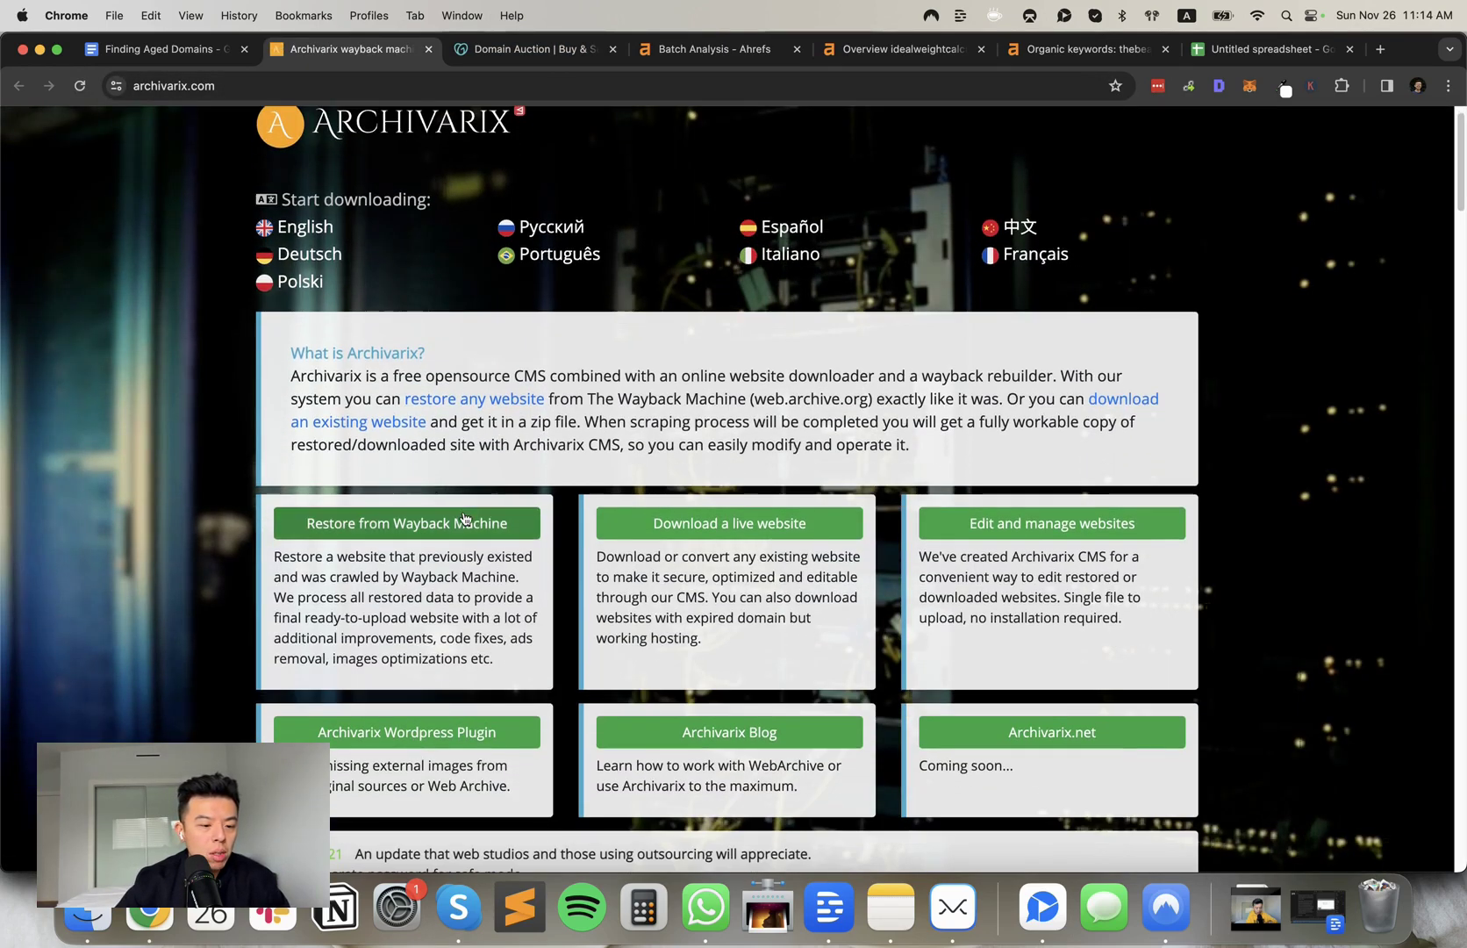
{"action": "scroll", "coordinate": [450, 537], "scroll_direction": "down", "scroll_amount": 2}
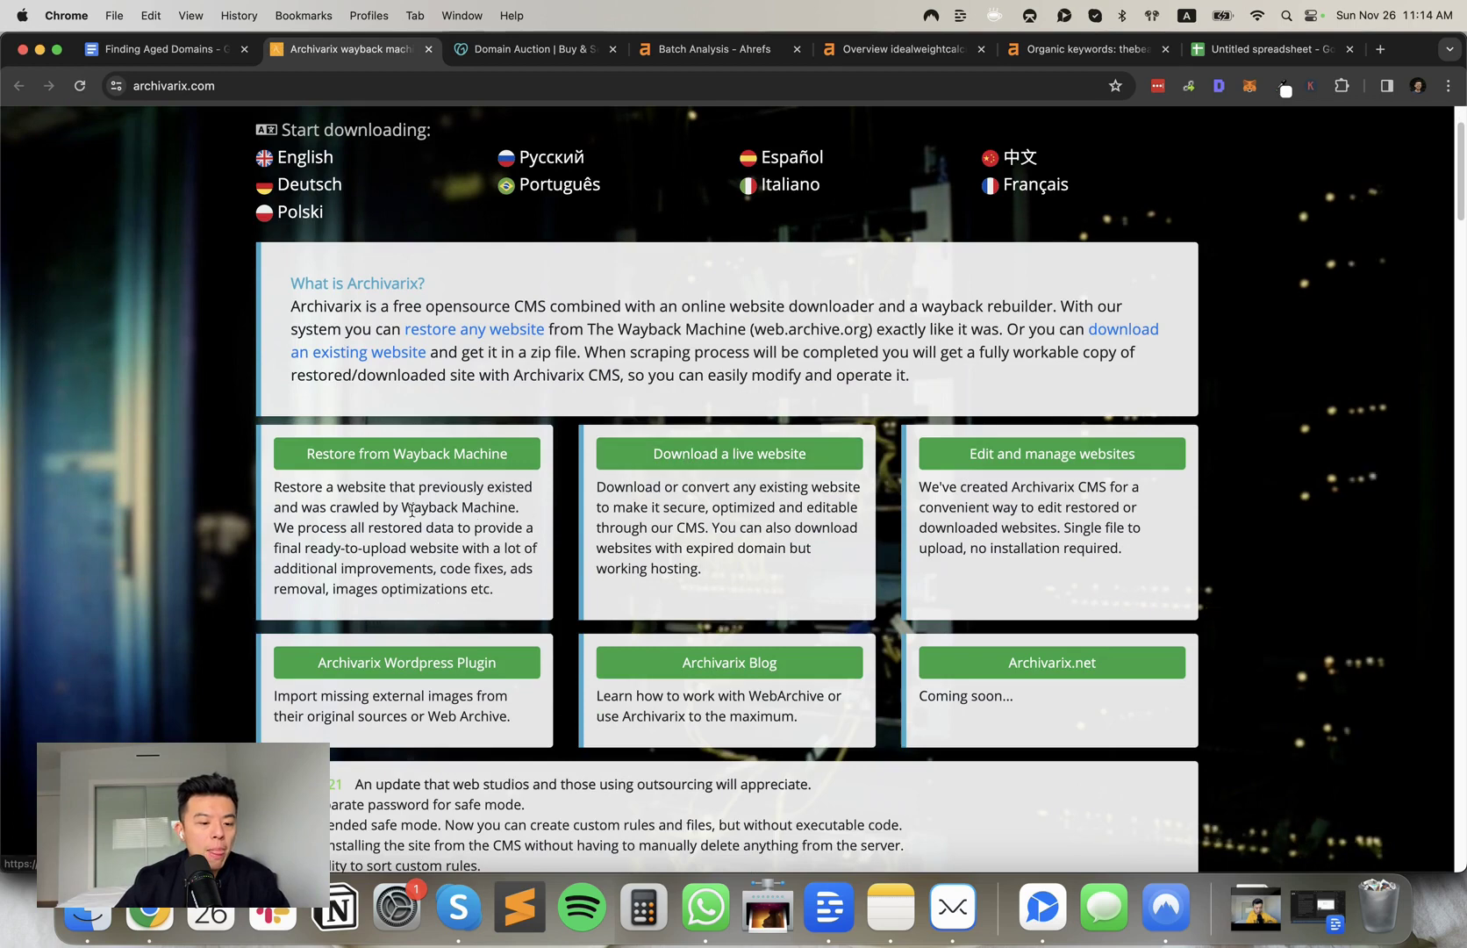
{"action": "scroll", "coordinate": [445, 660], "scroll_direction": "down", "scroll_amount": 1}
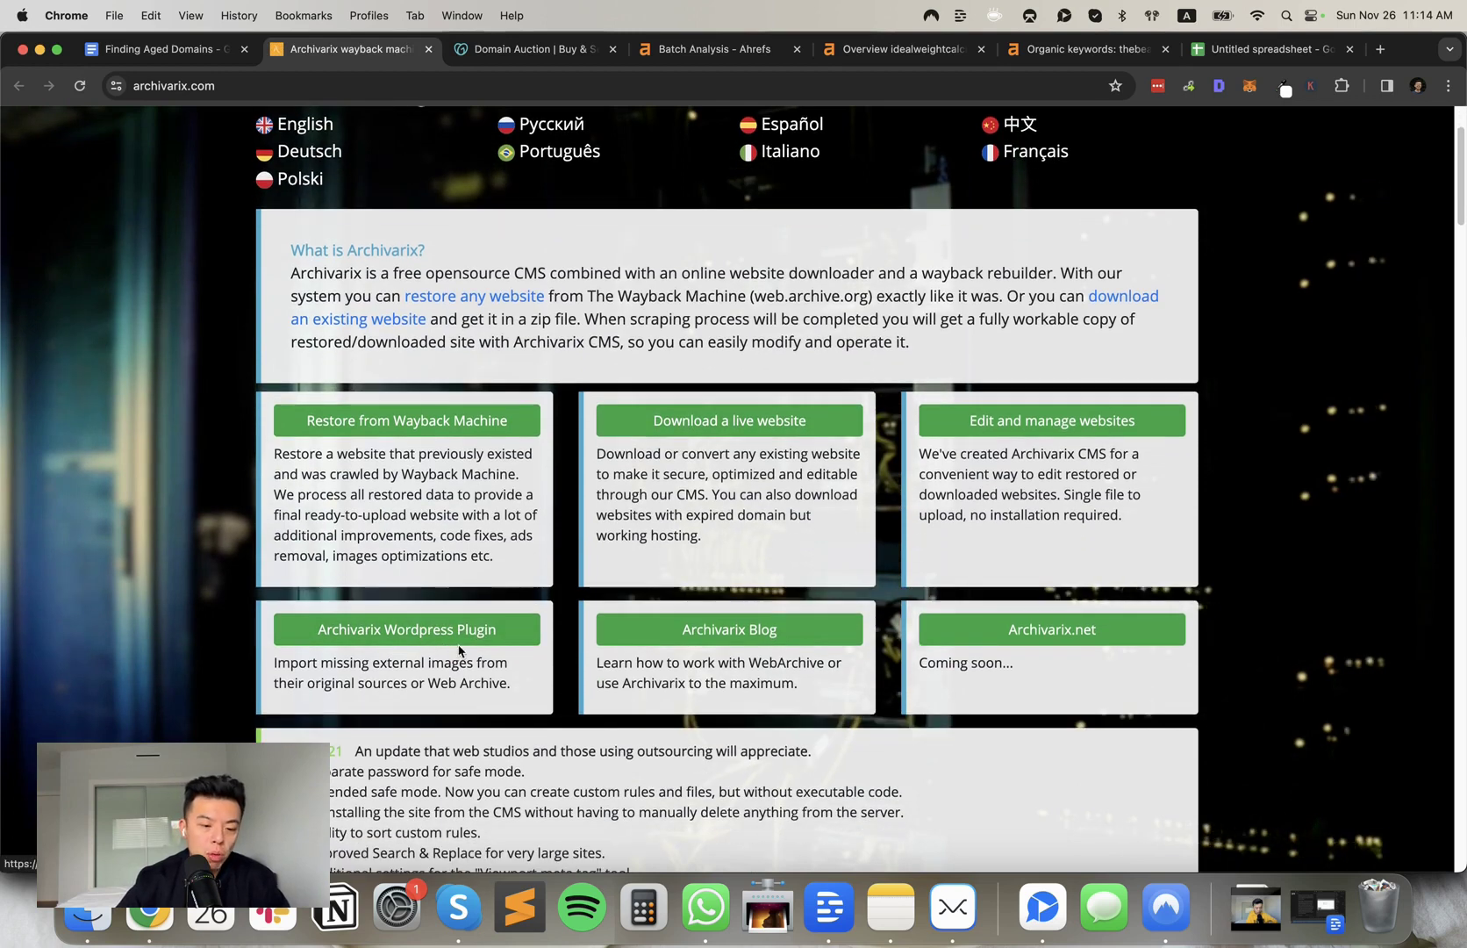
{"action": "left_click", "coordinate": [159, 48]}
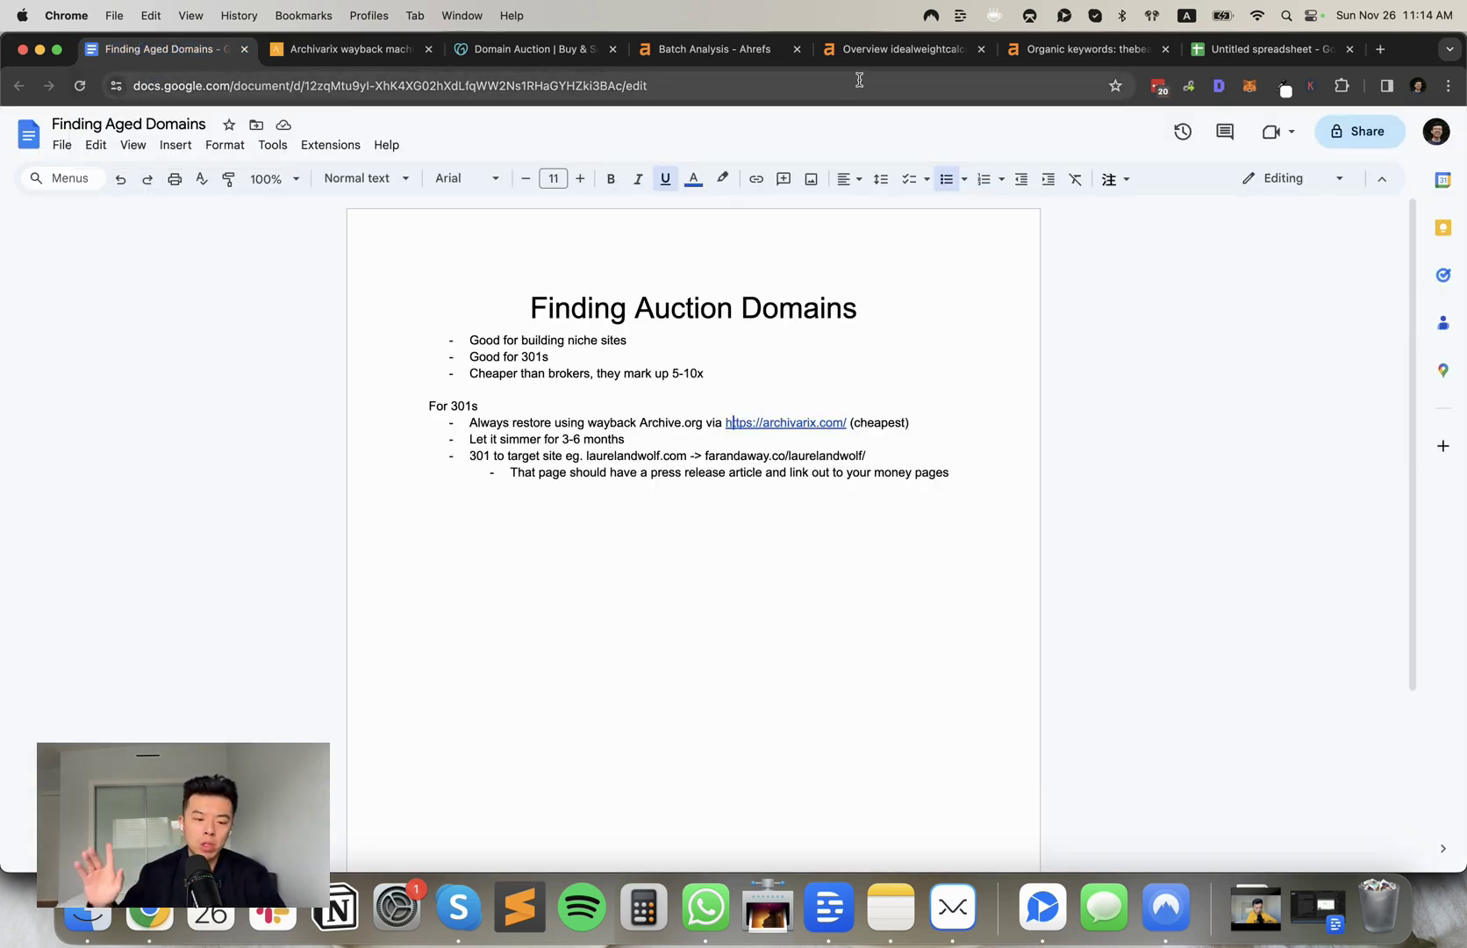
Step: Return to the Finding Aged Domains notes and highlight the '301 to target site' line
{"action": "left_click", "coordinate": [877, 50]}
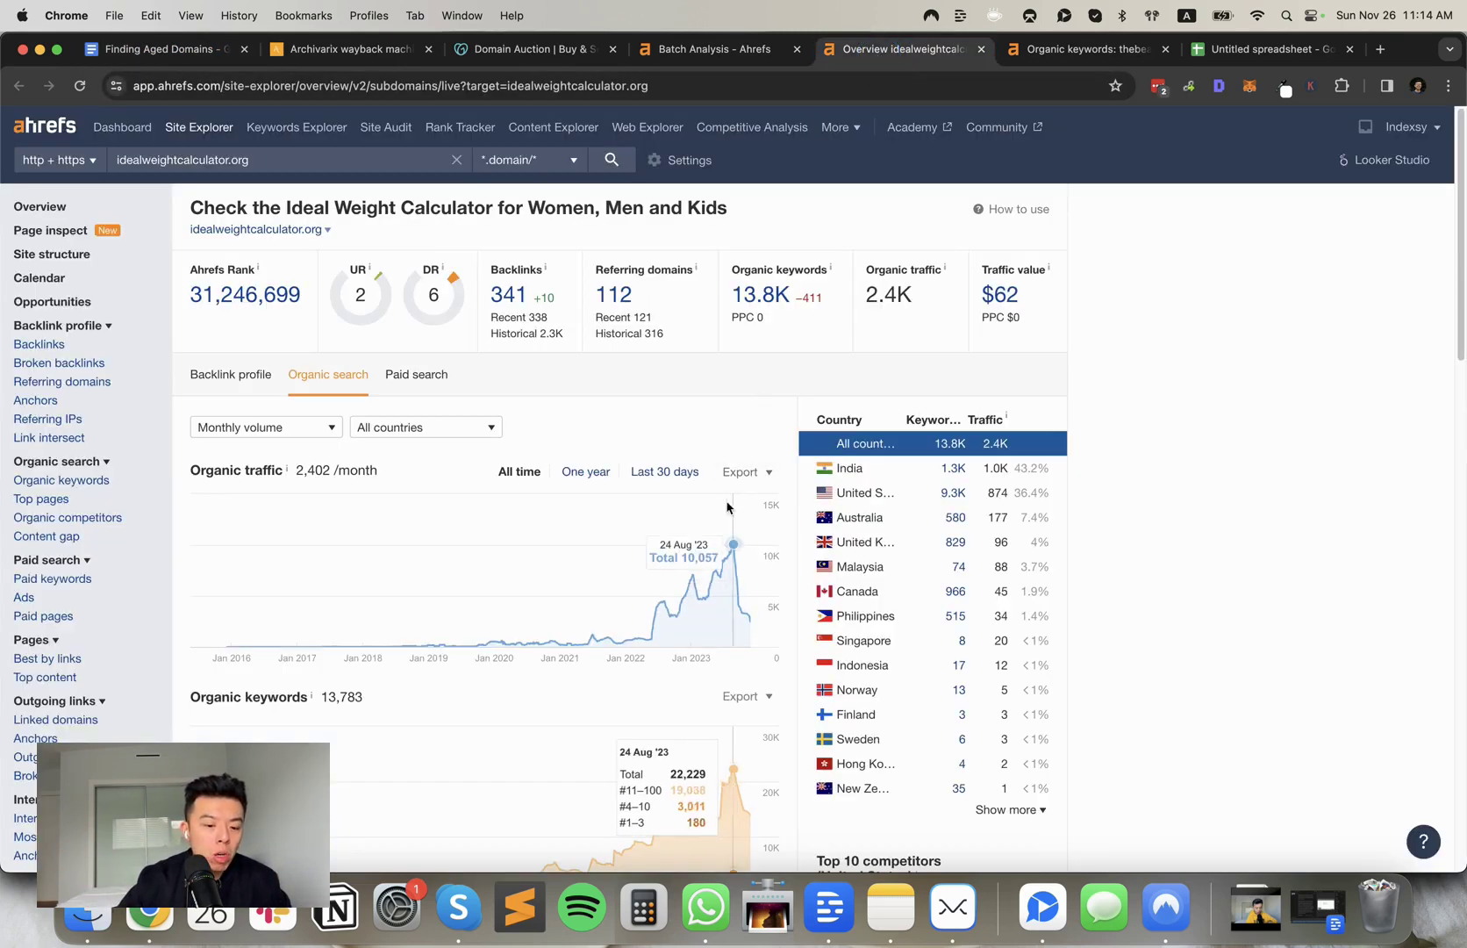
{"action": "left_click", "coordinate": [132, 50]}
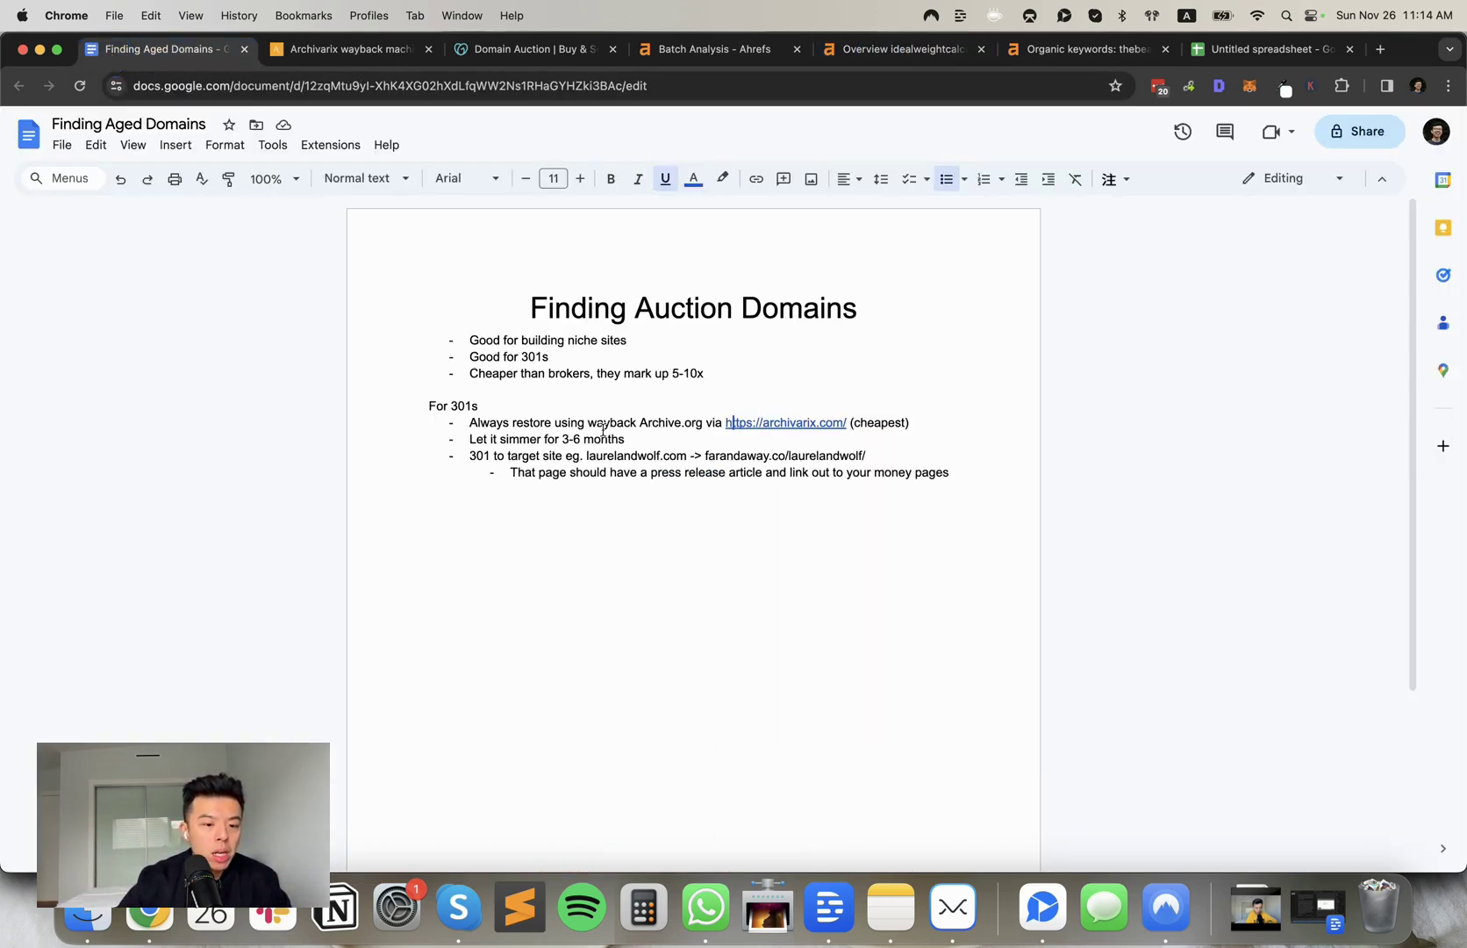
{"action": "triple_click", "coordinate": [518, 456]}
{"action": "left_click", "coordinate": [516, 454]}
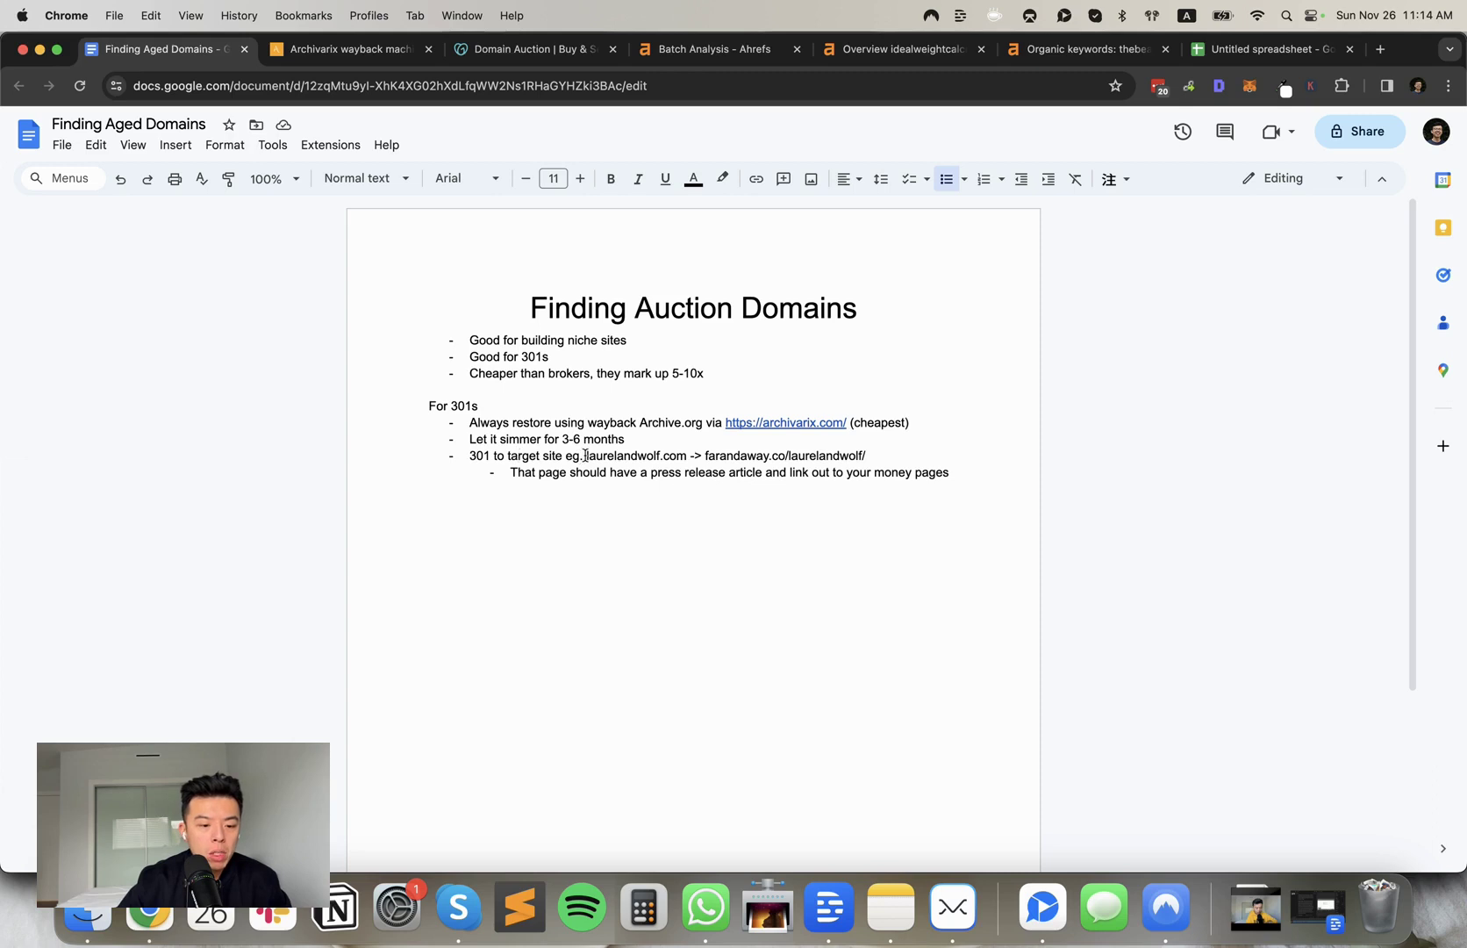
Step: Highlight the laurelandwolf and farandaway.co example domains in the 301 target URL
{"action": "double_click", "coordinate": [638, 454]}
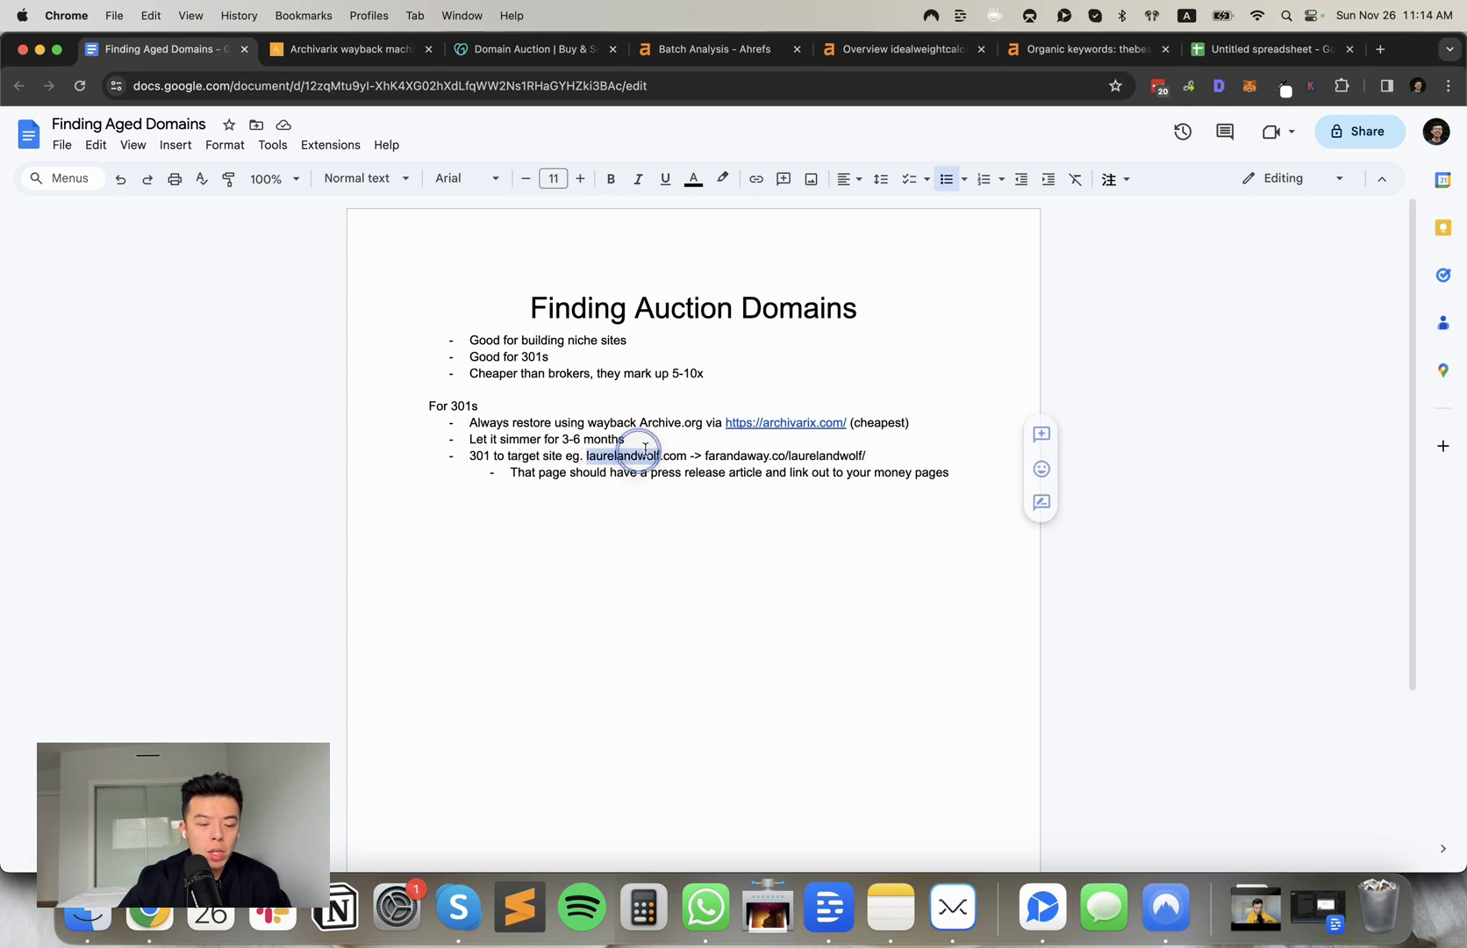
{"action": "left_click", "coordinate": [689, 455]}
{"action": "left_click", "coordinate": [600, 455]}
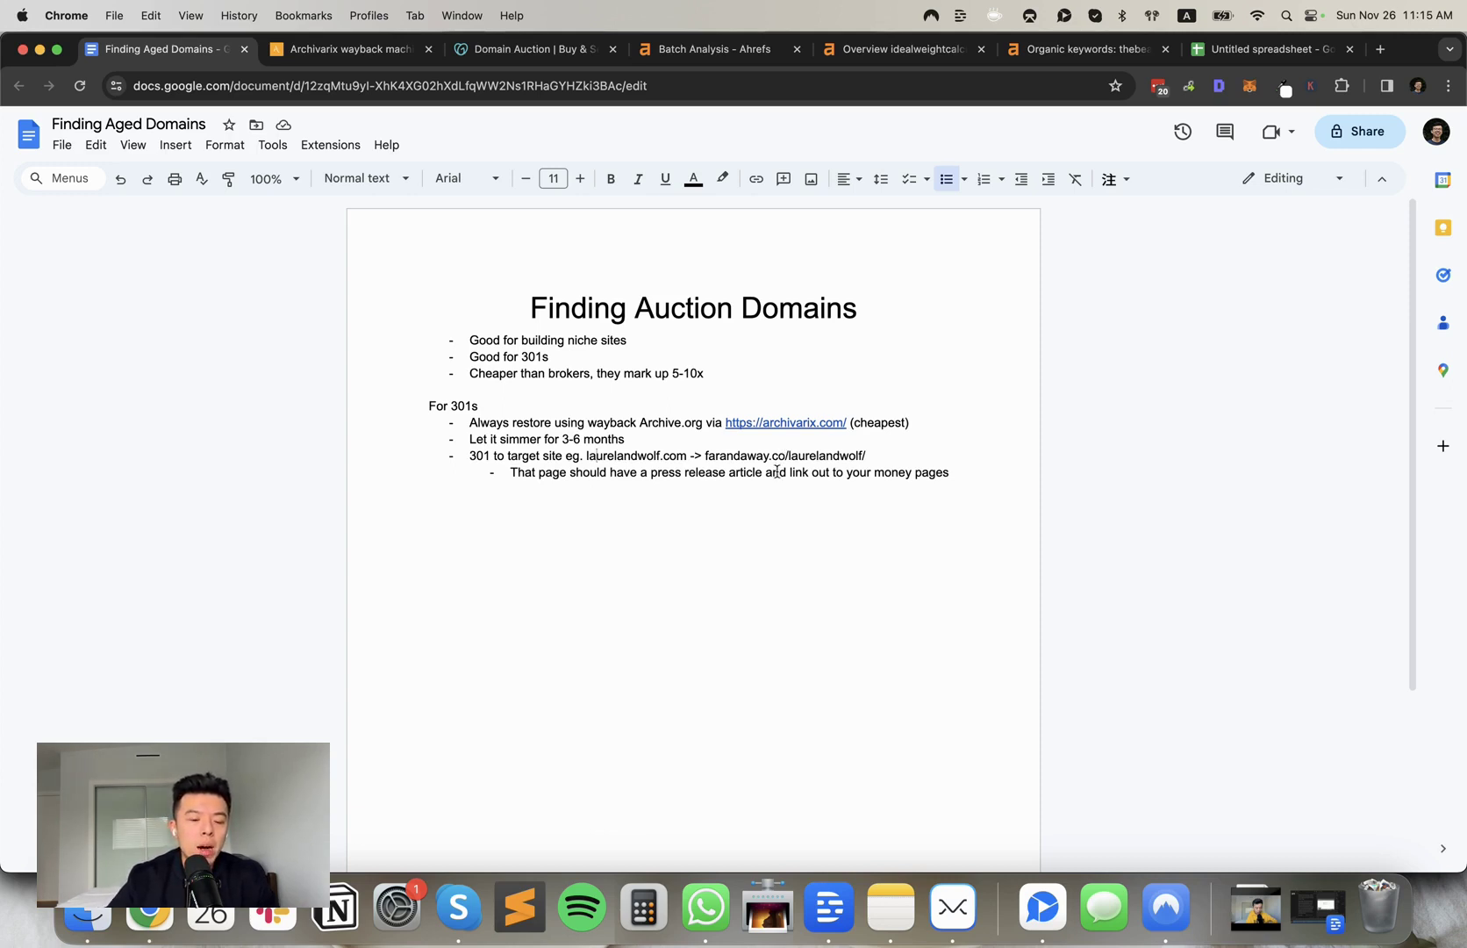
{"action": "left_click", "coordinate": [892, 468]}
{"action": "left_click_drag", "start_coordinate": [892, 464], "coordinate": [795, 454]}
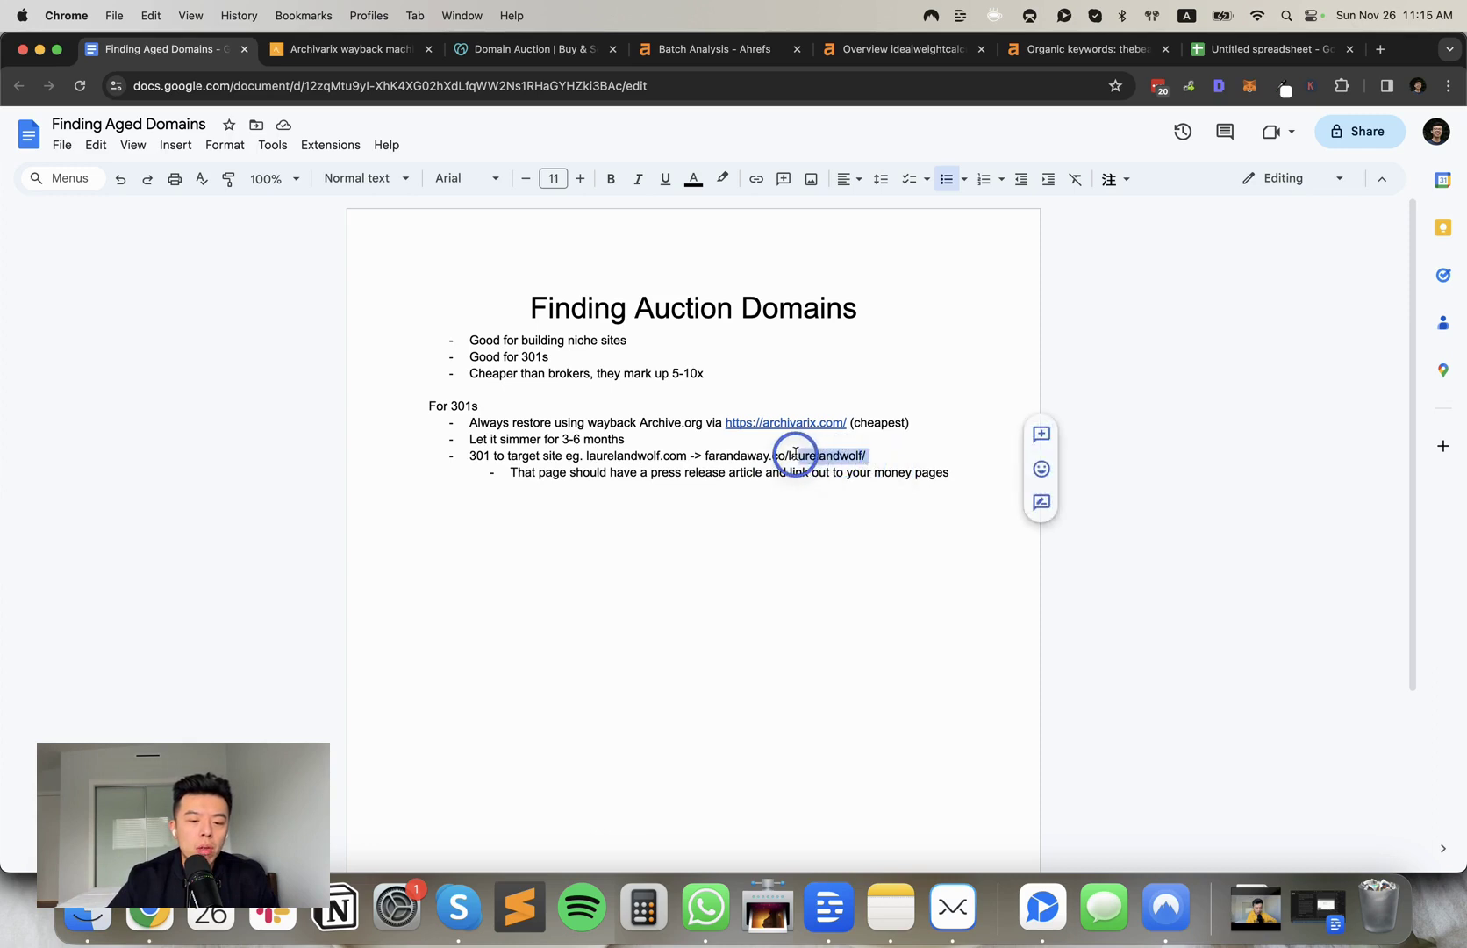
{"action": "left_click", "coordinate": [758, 472]}
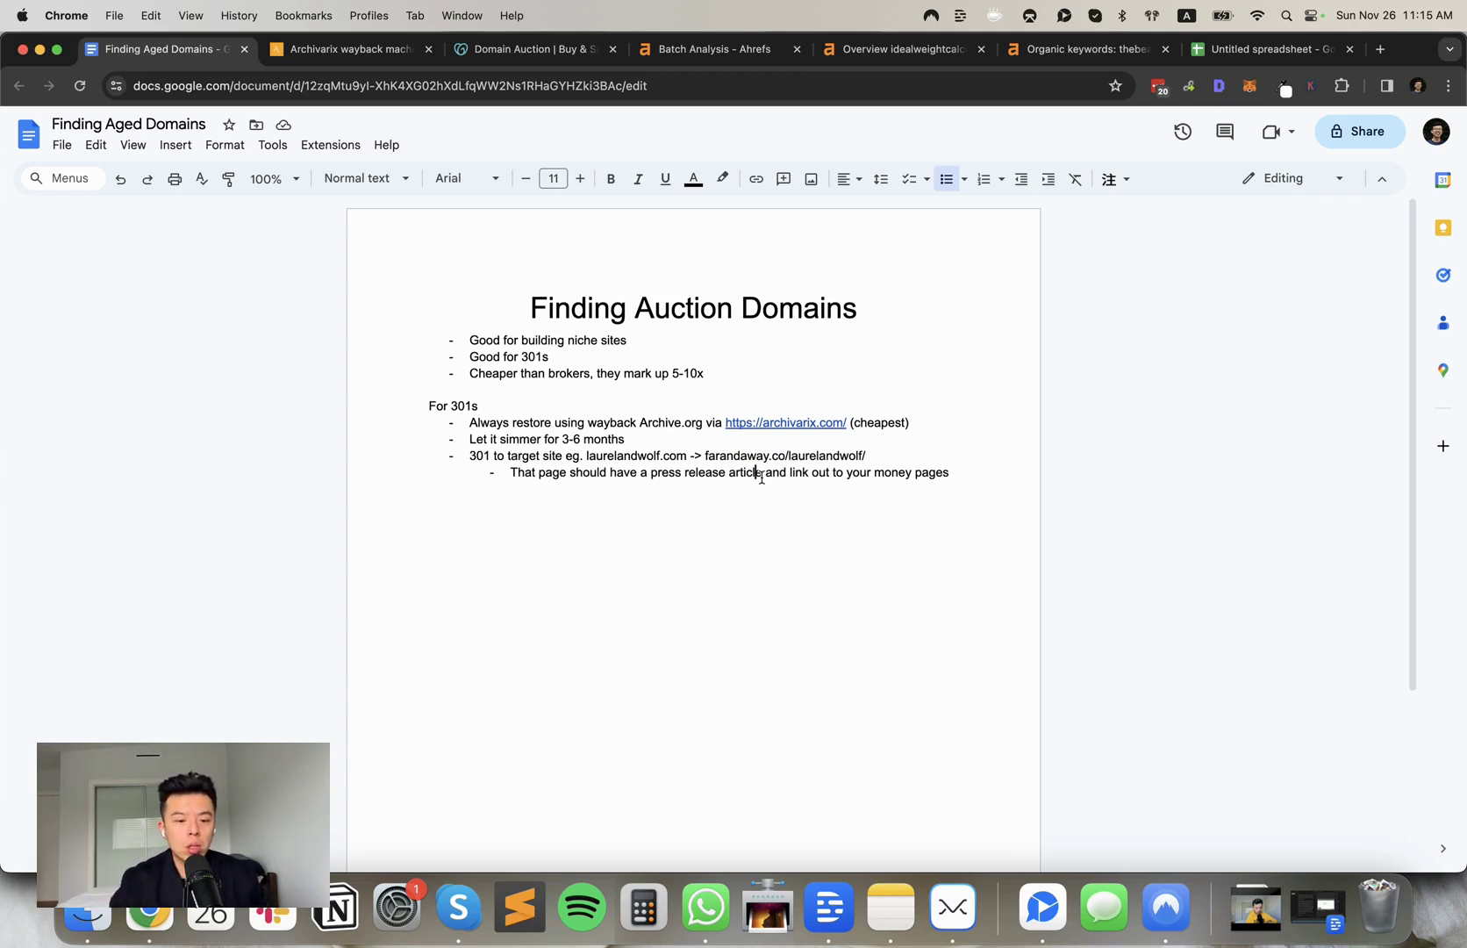
{"action": "left_click", "coordinate": [785, 456]}
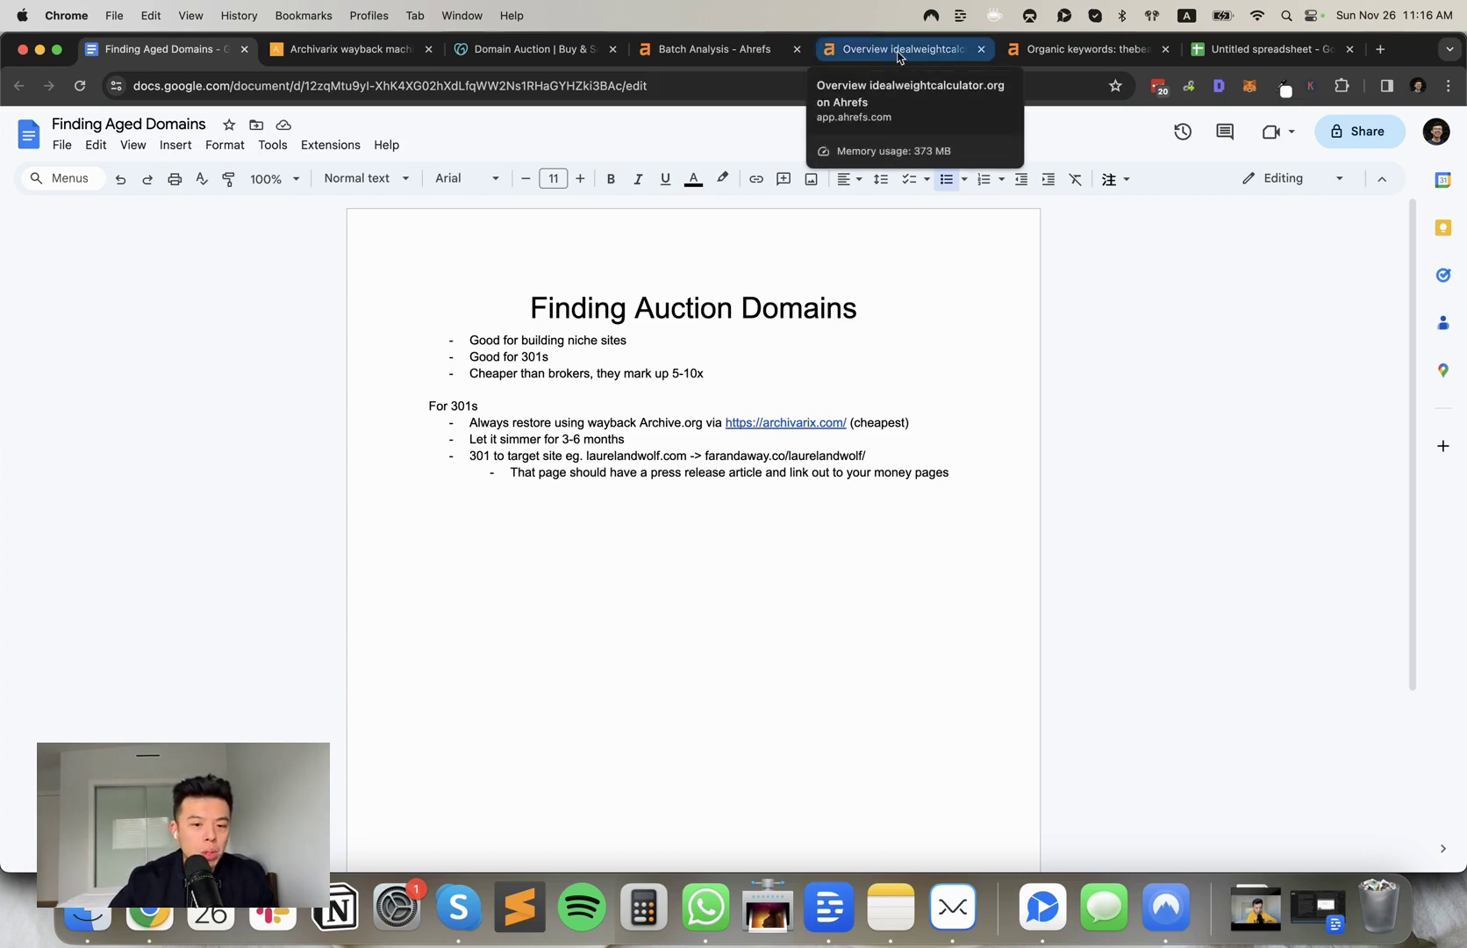
Step: Check the idealweightcalculator.org overview, then browse the 200-domain Batch Analysis results table
{"action": "left_click", "coordinate": [842, 50]}
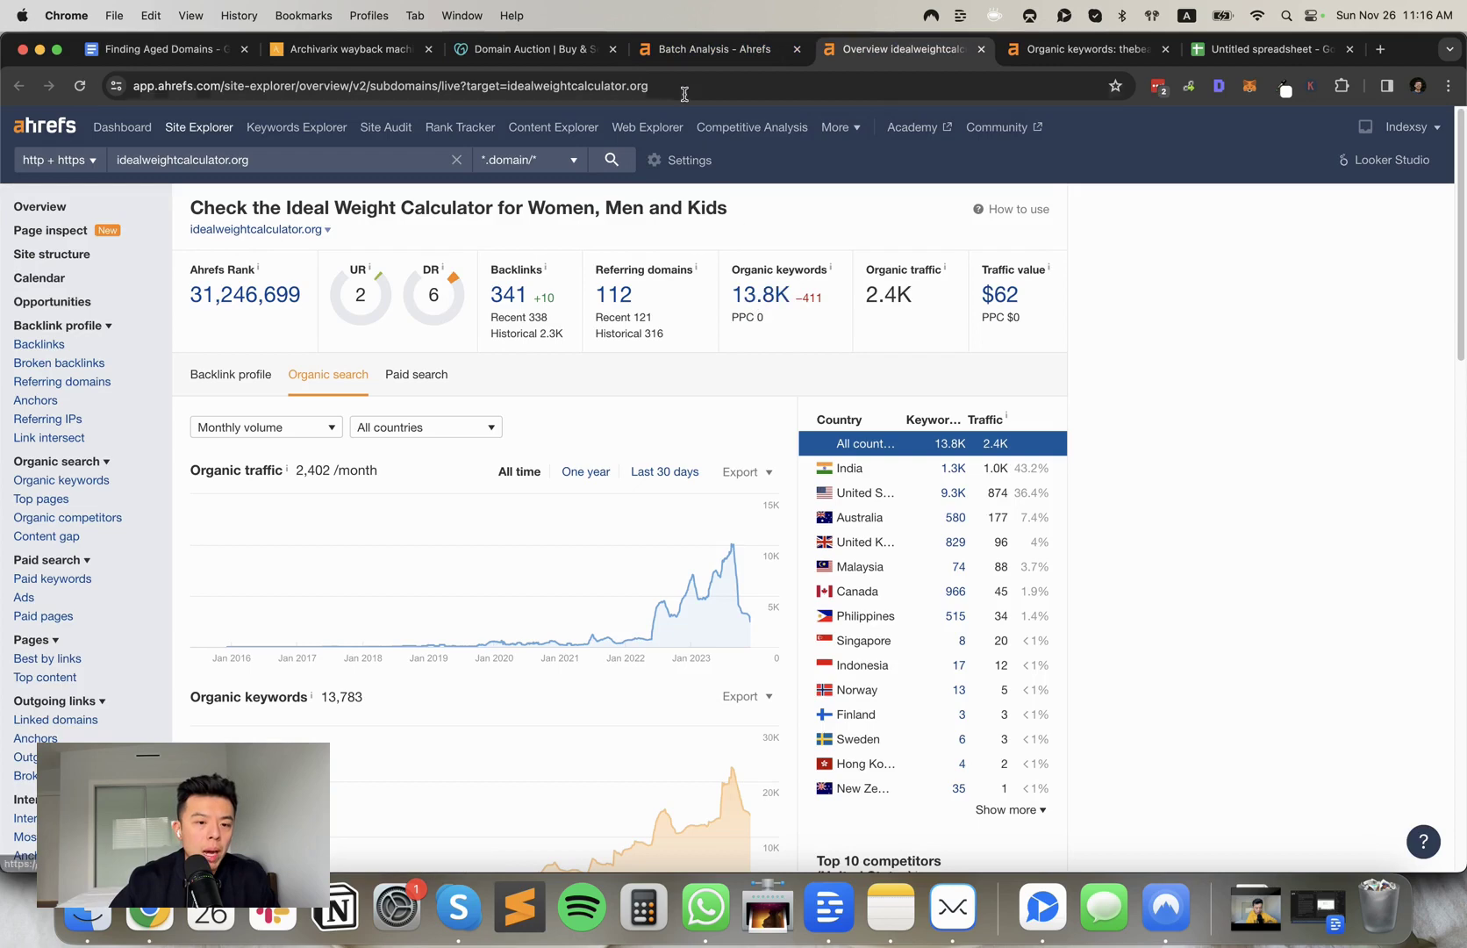
{"action": "left_click", "coordinate": [697, 53]}
{"action": "scroll", "coordinate": [140, 544], "scroll_direction": "down", "scroll_amount": 2}
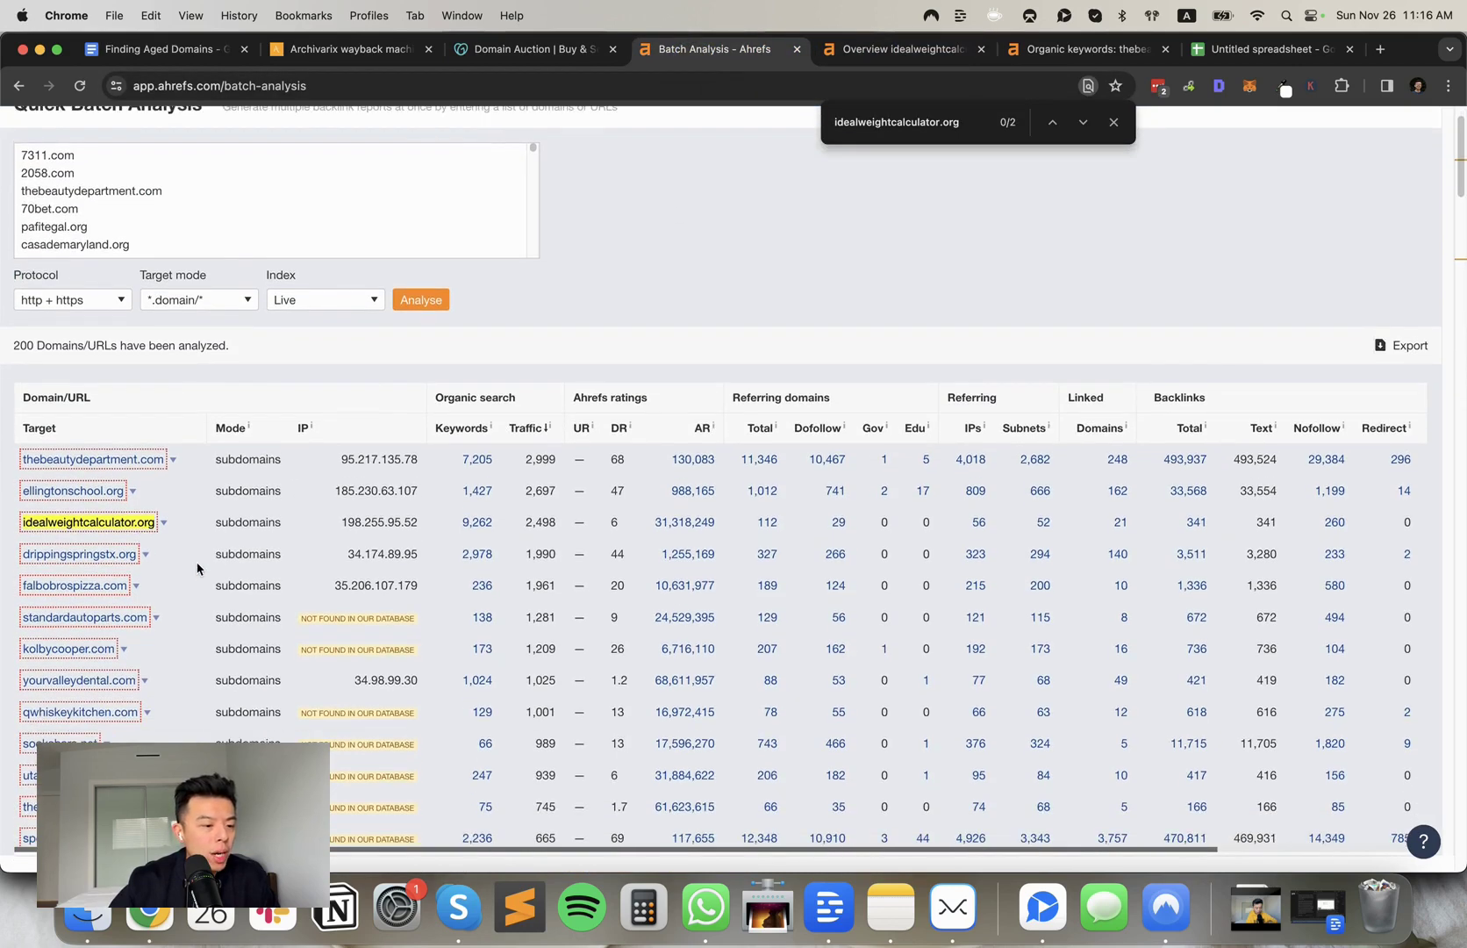
{"action": "scroll", "coordinate": [195, 572], "scroll_direction": "down", "scroll_amount": 1}
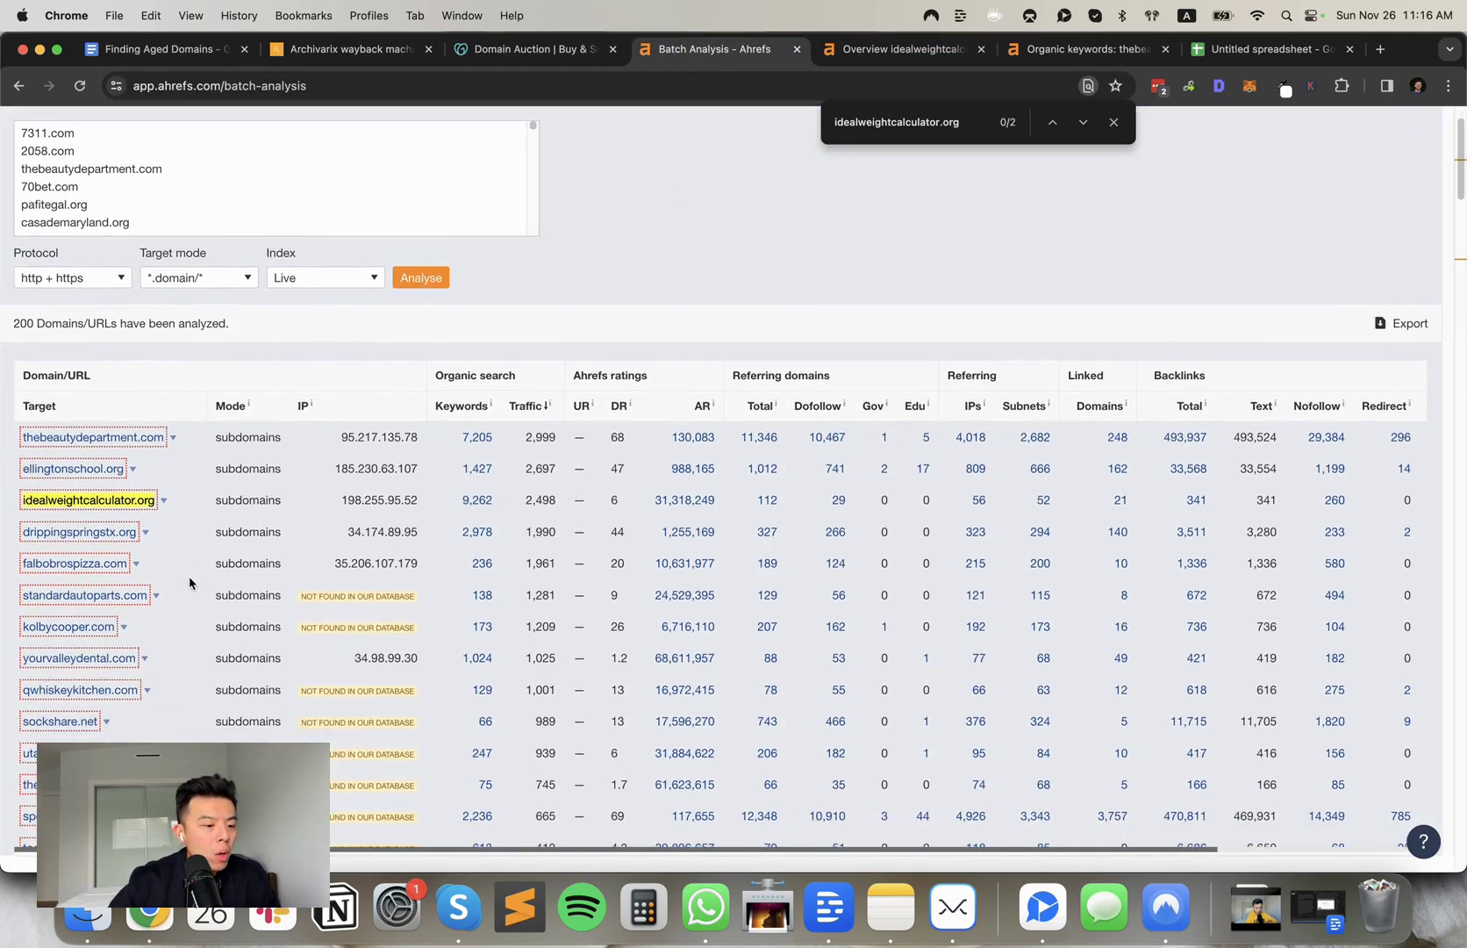
{"action": "left_click", "coordinate": [136, 565]}
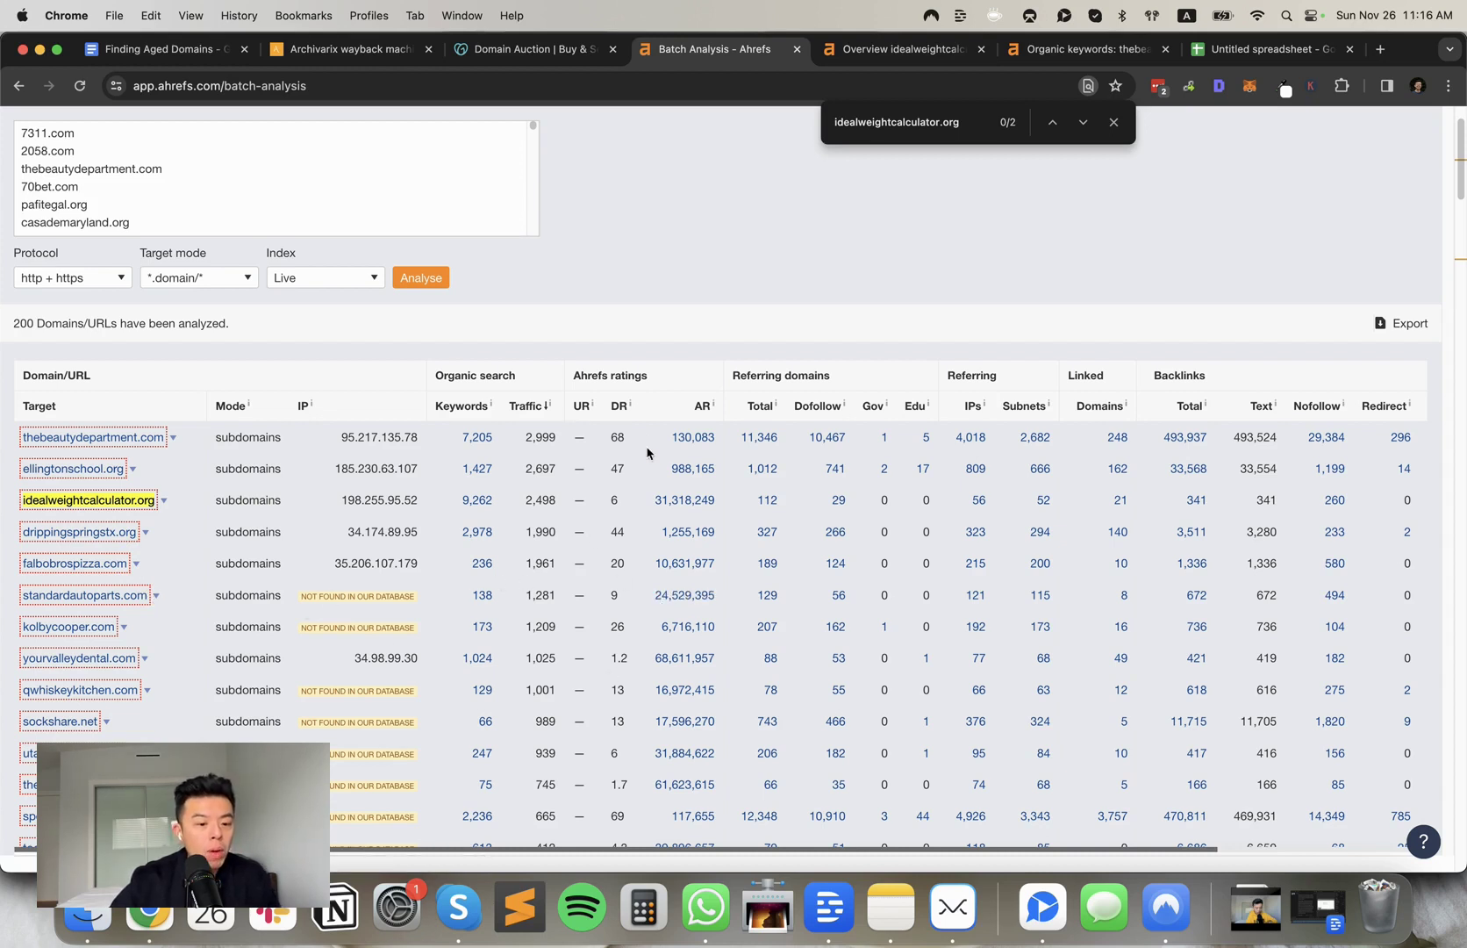
{"action": "scroll", "coordinate": [523, 623], "scroll_direction": "down", "scroll_amount": 1}
{"action": "scroll", "coordinate": [524, 623], "scroll_direction": "down", "scroll_amount": 5}
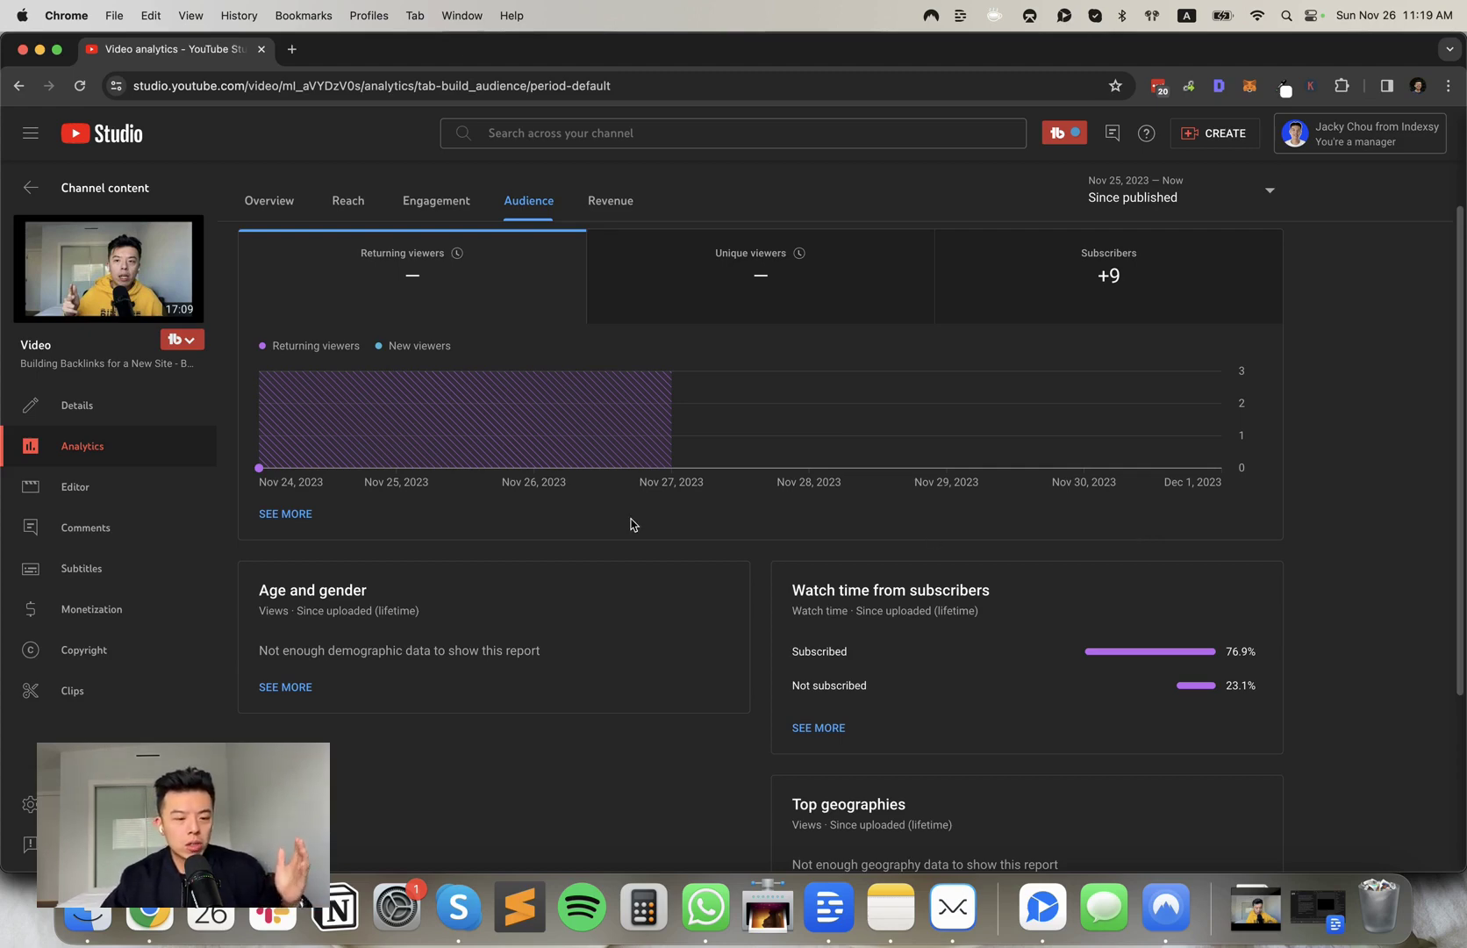
Step: Leave the video analytics and open the video's comments, filtered to unresponded ones
{"action": "scroll", "coordinate": [342, 292], "scroll_direction": "up", "scroll_amount": 1}
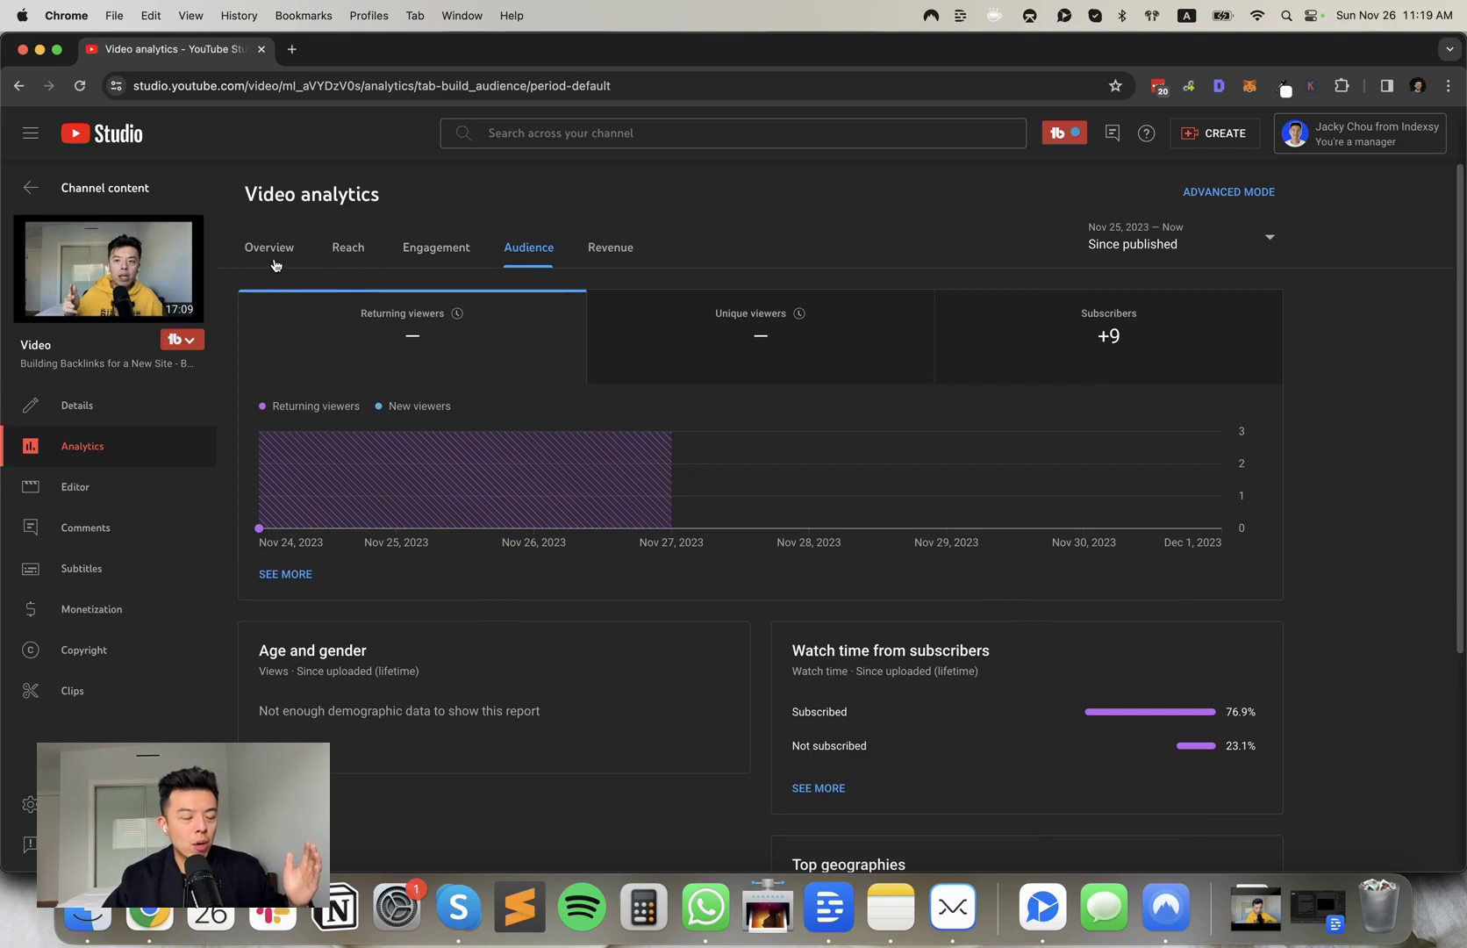
{"action": "left_click", "coordinate": [85, 530]}
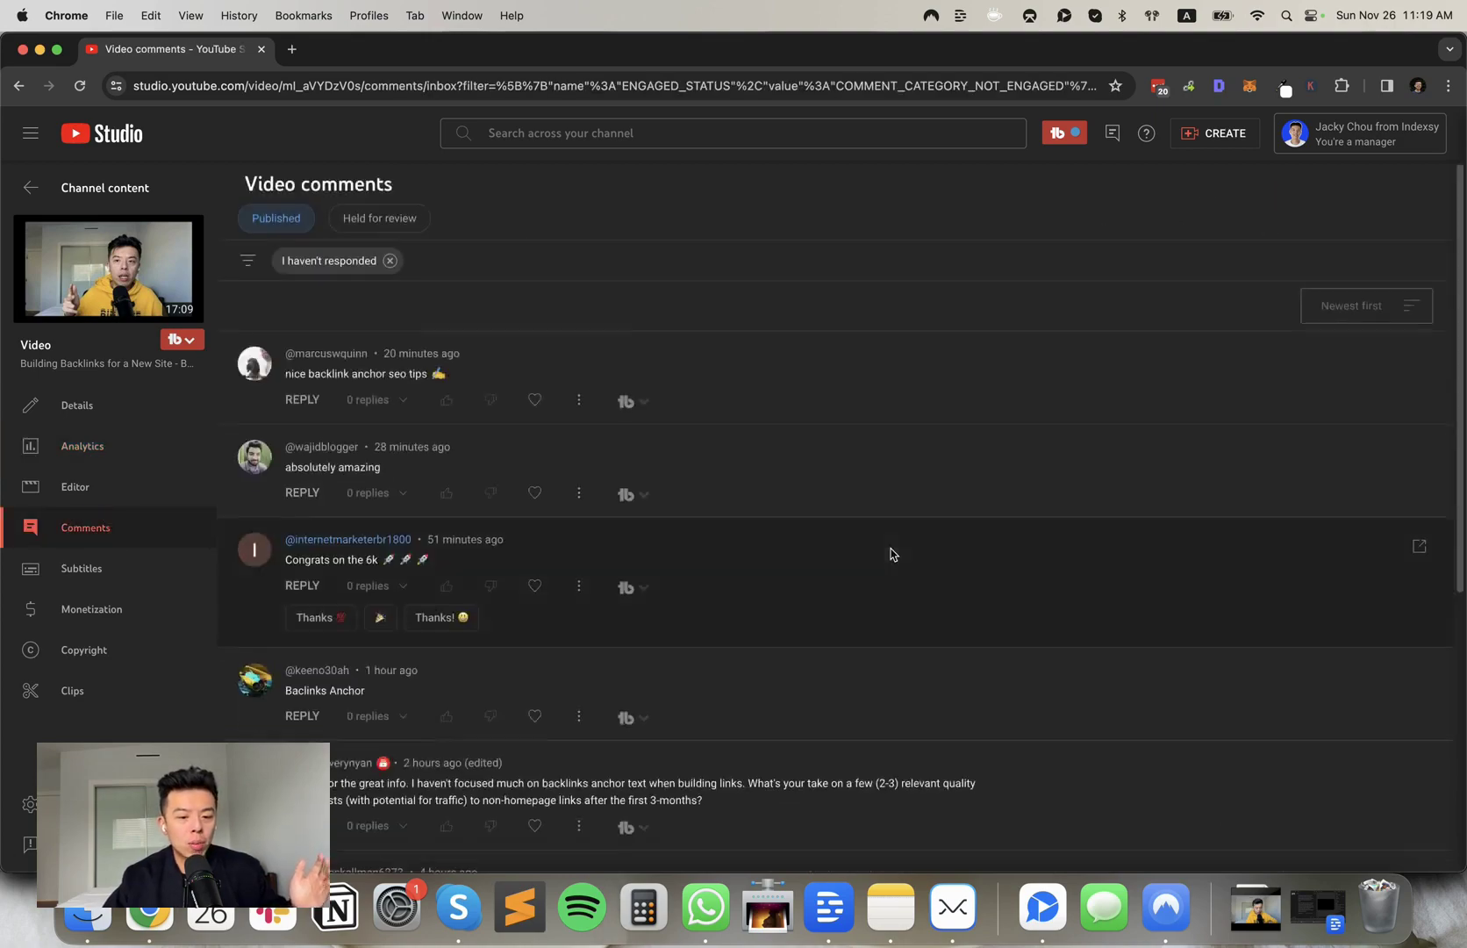
Step: Heart the bottom four comments (Got the Bell On, 4:46, guest-post) and expand the DR/DA question
{"action": "scroll", "coordinate": [834, 560], "scroll_direction": "down", "scroll_amount": 15}
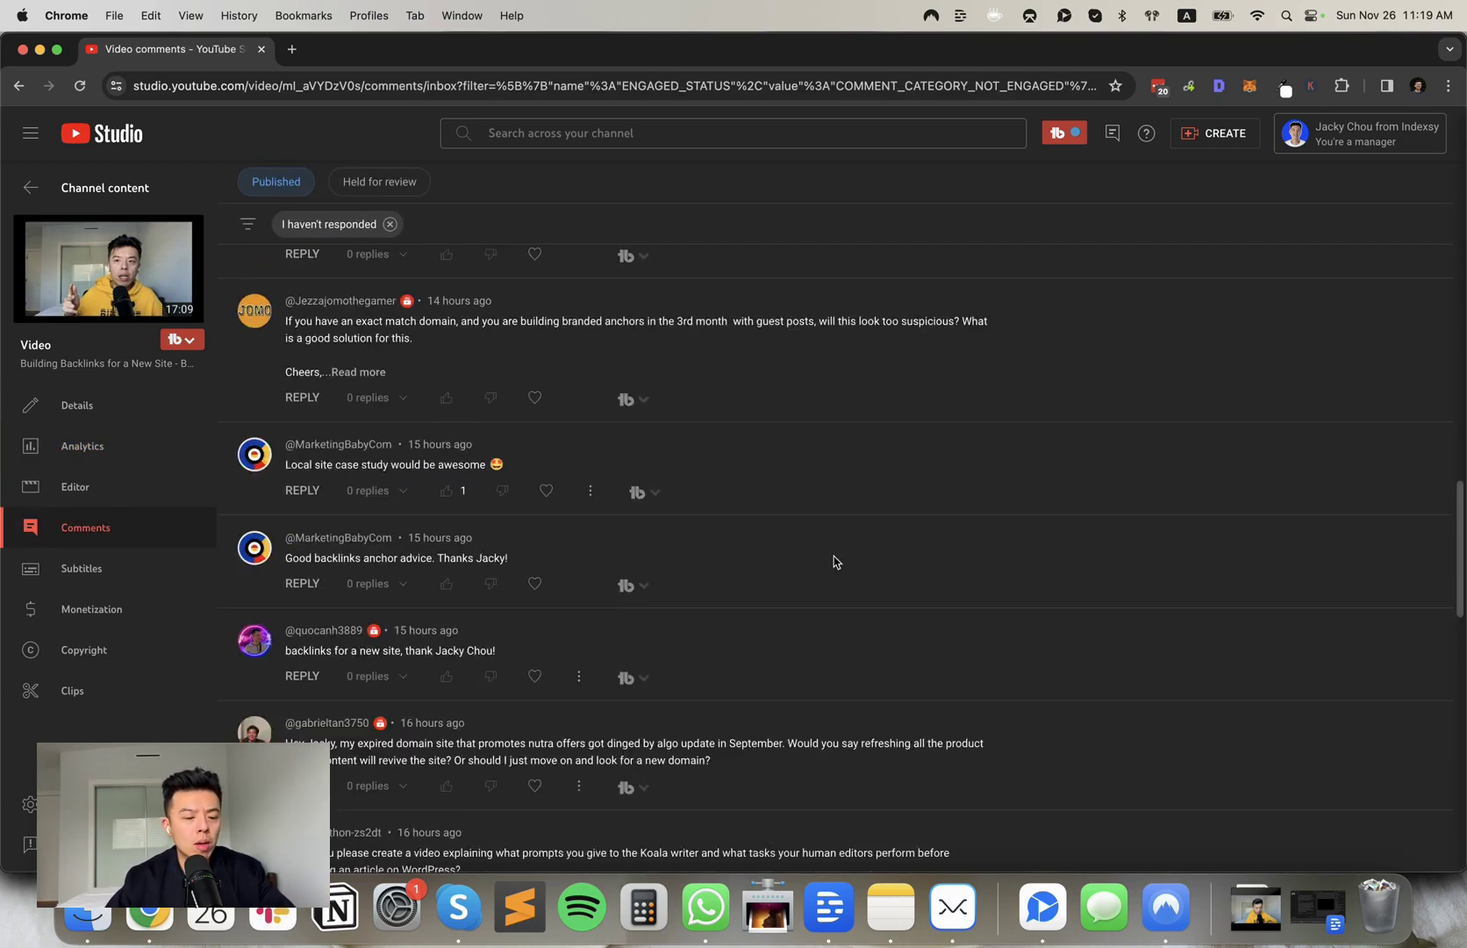
{"action": "scroll", "coordinate": [838, 566], "scroll_direction": "down", "scroll_amount": 15}
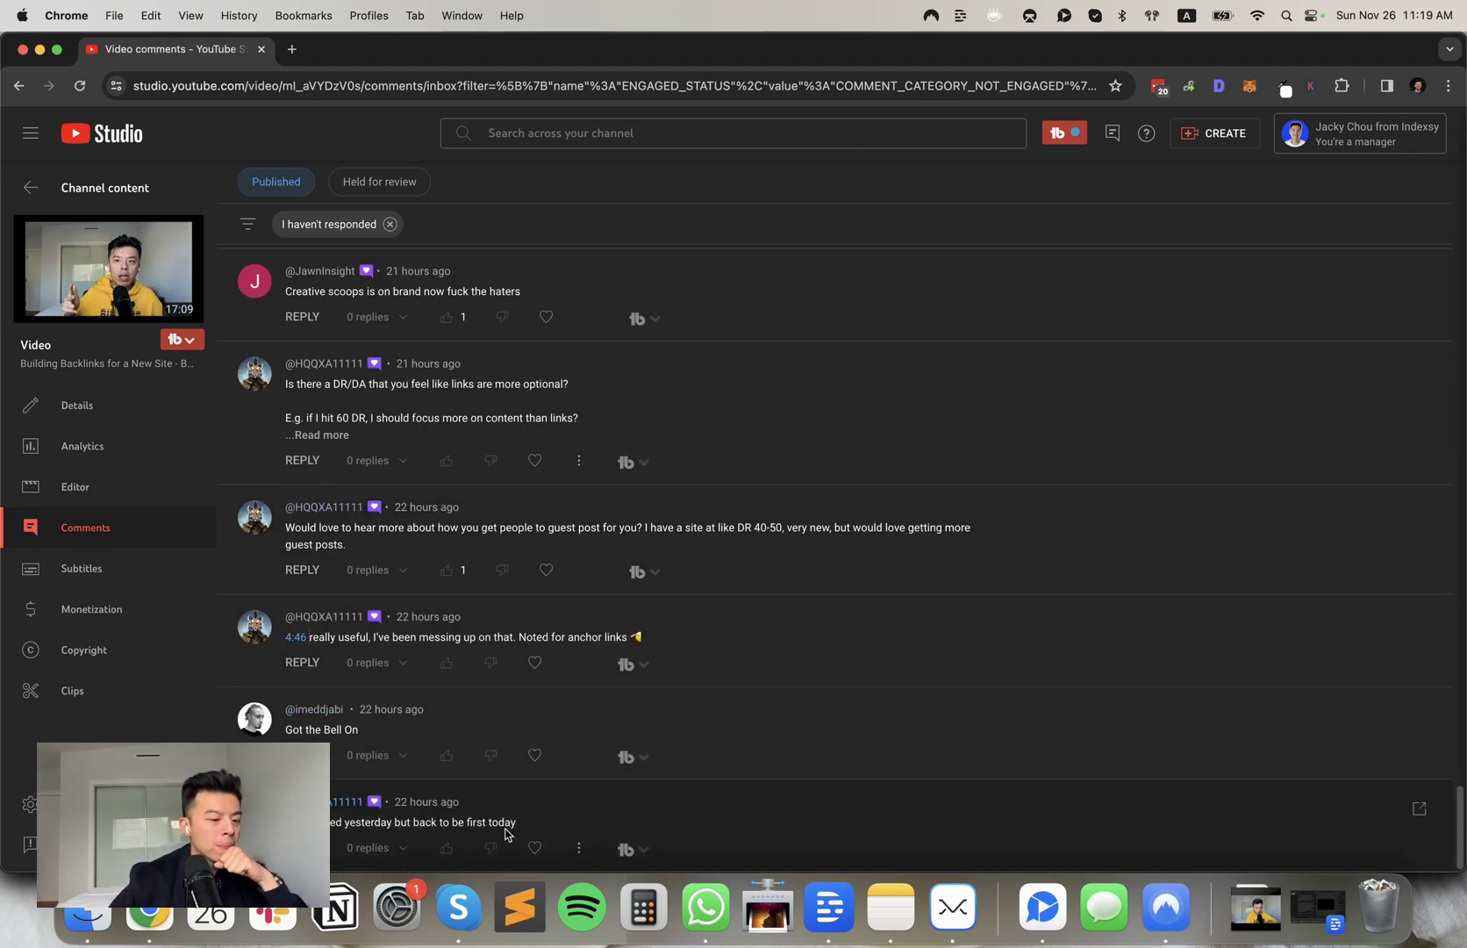
{"action": "left_click", "coordinate": [533, 848]}
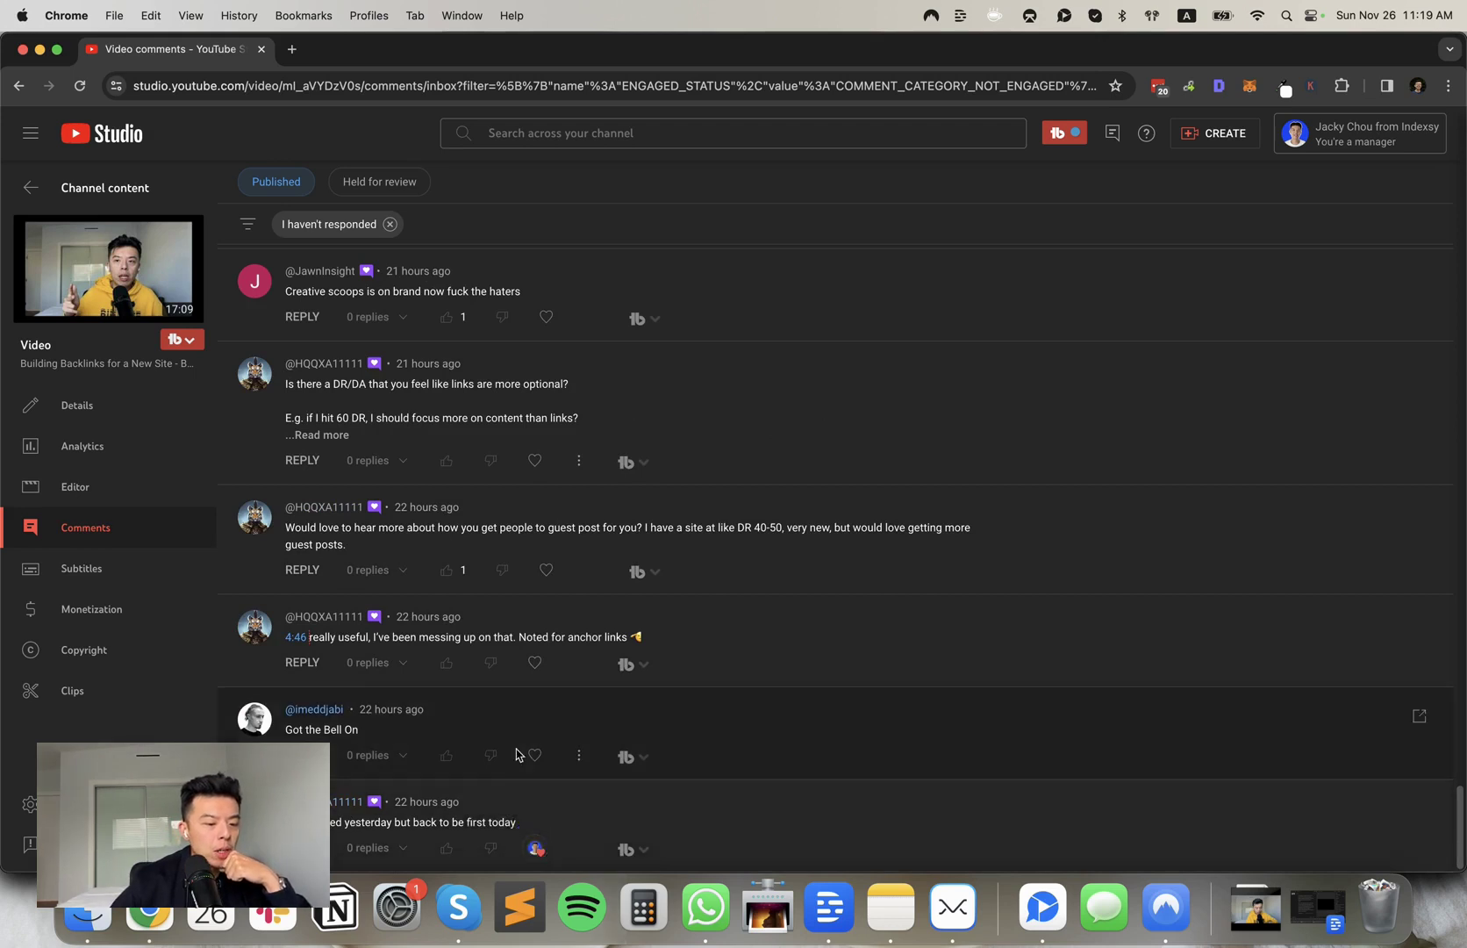
{"action": "left_click", "coordinate": [534, 758]}
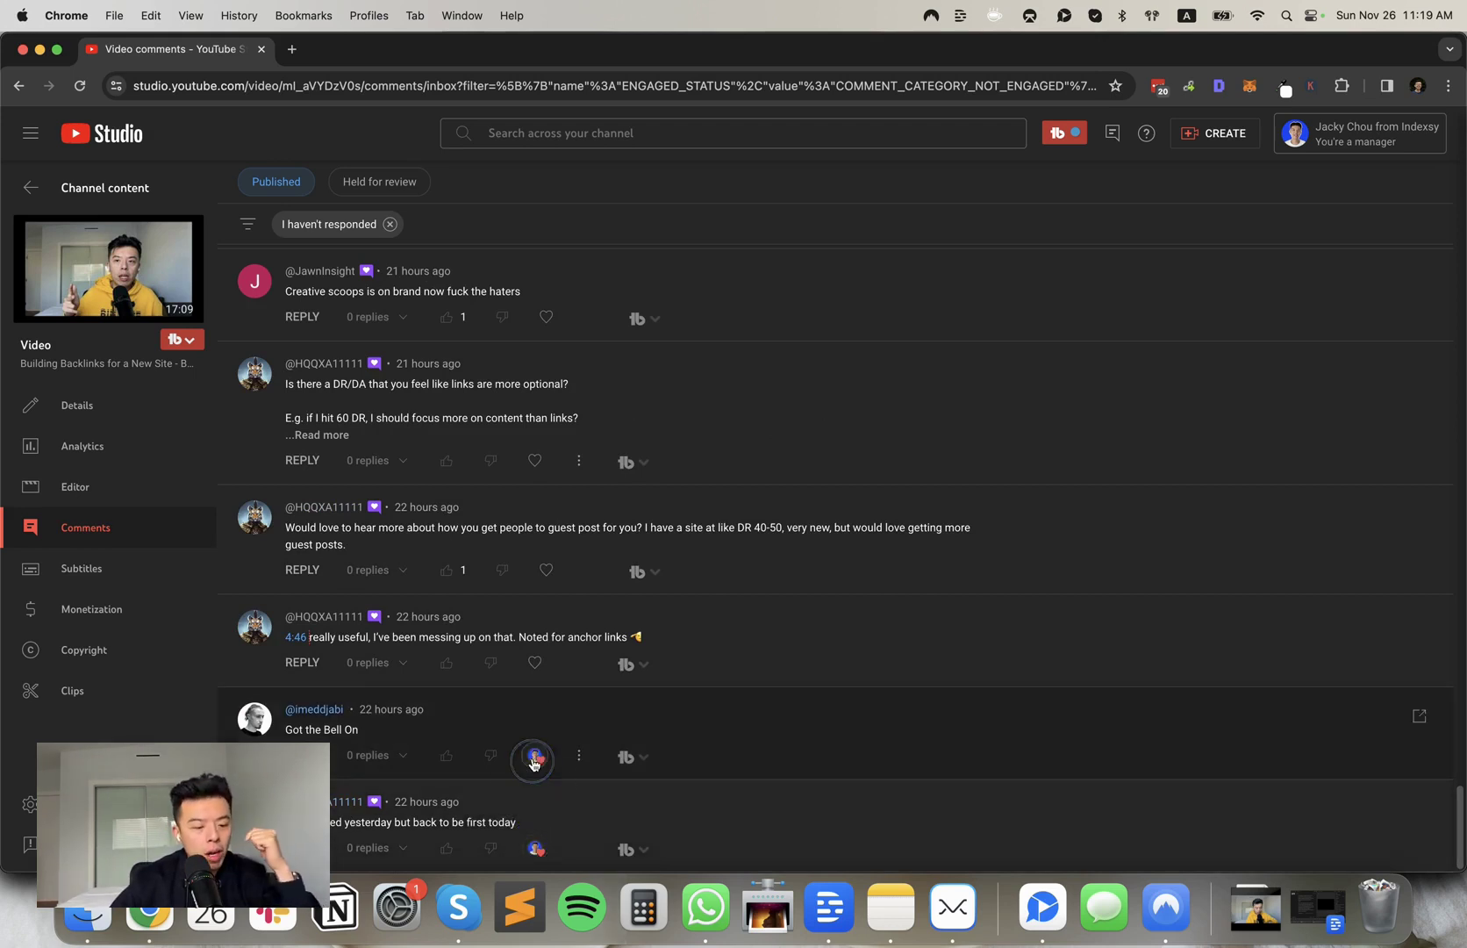
{"action": "left_click", "coordinate": [533, 662]}
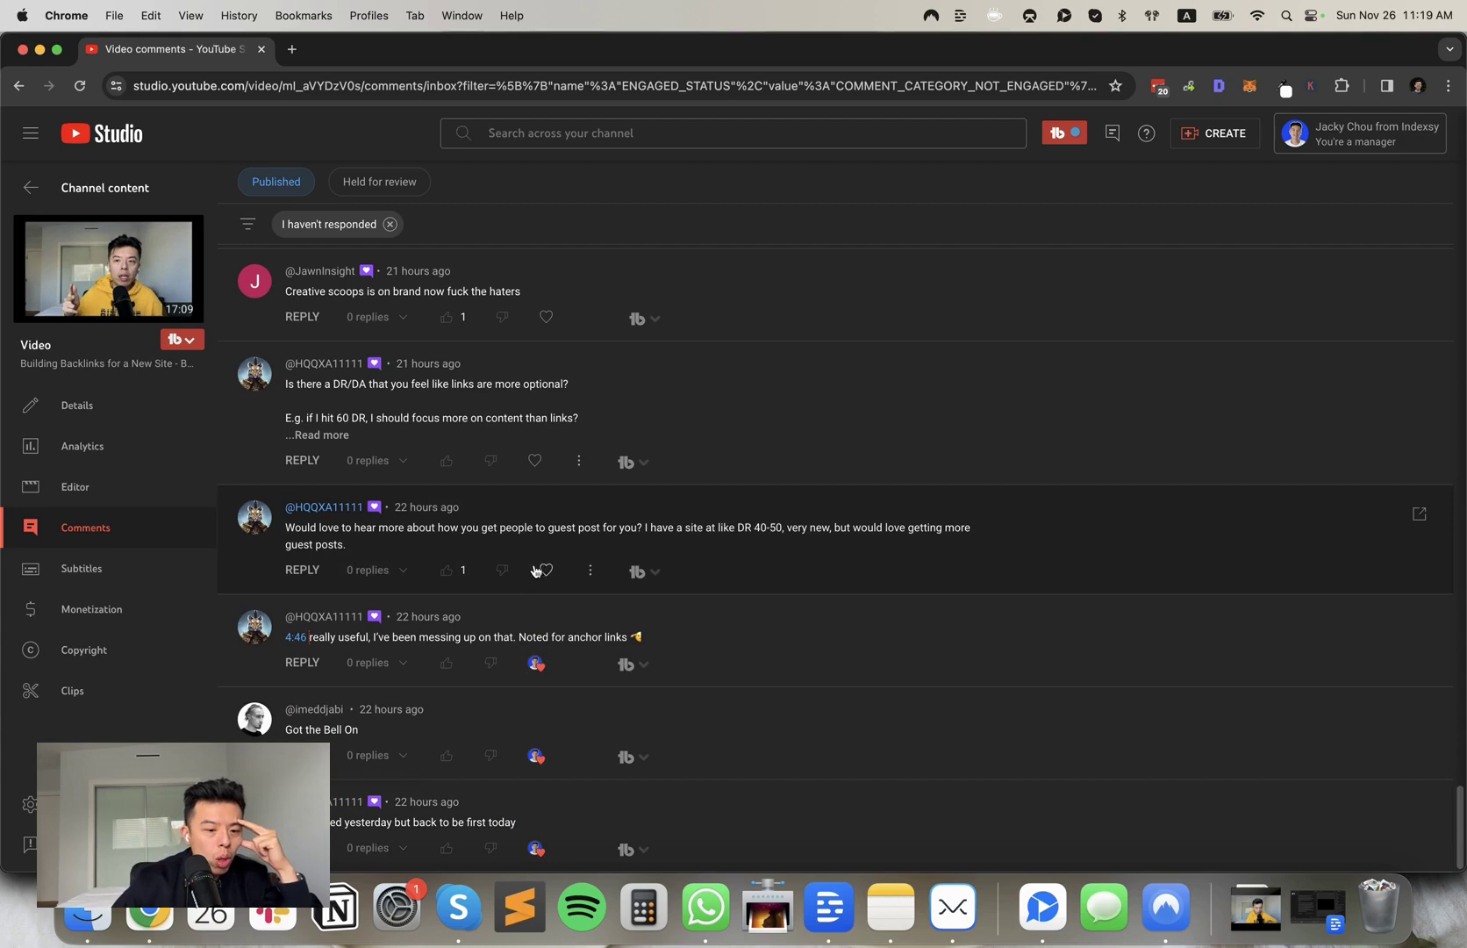
{"action": "left_click", "coordinate": [542, 570]}
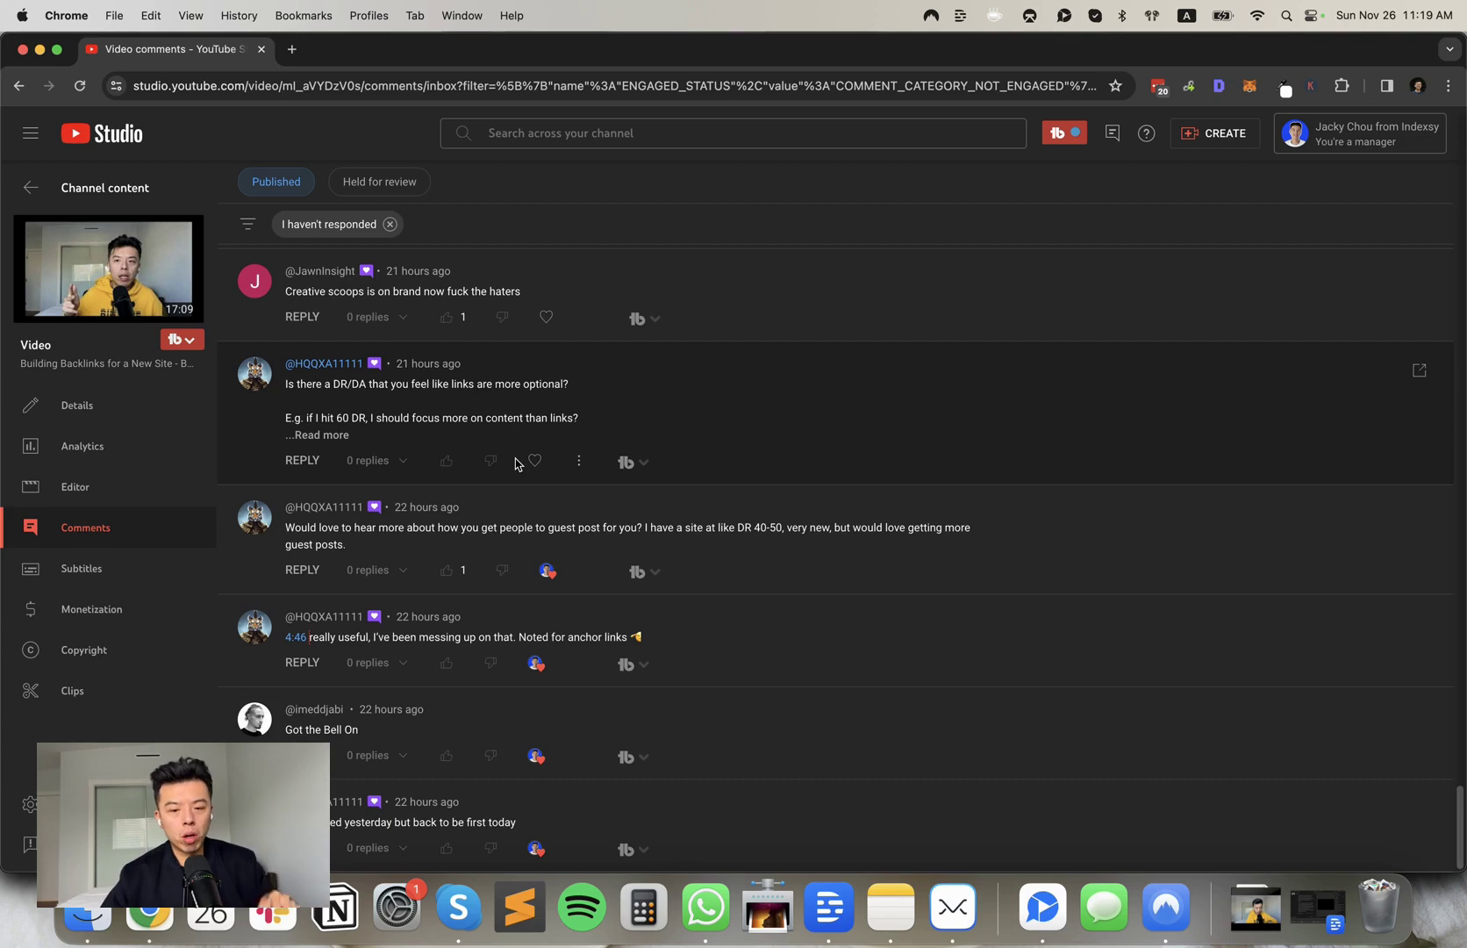
{"action": "left_click", "coordinate": [360, 433]}
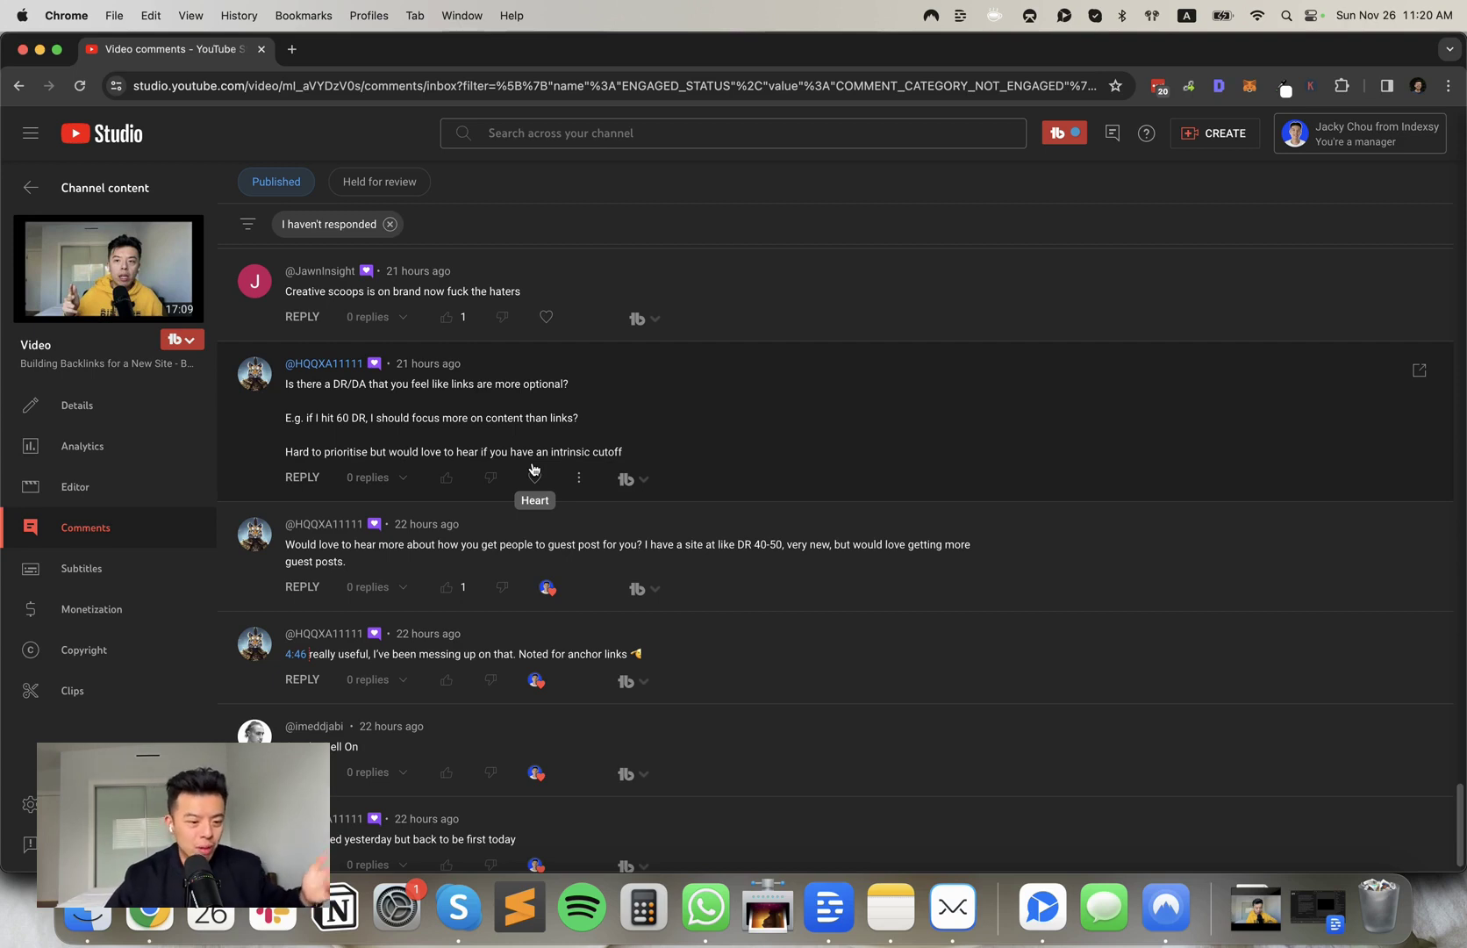
Step: Heart the DR/DA question, the actionable-advice praise and the DR50+ ranking question
{"action": "left_click", "coordinate": [534, 472]}
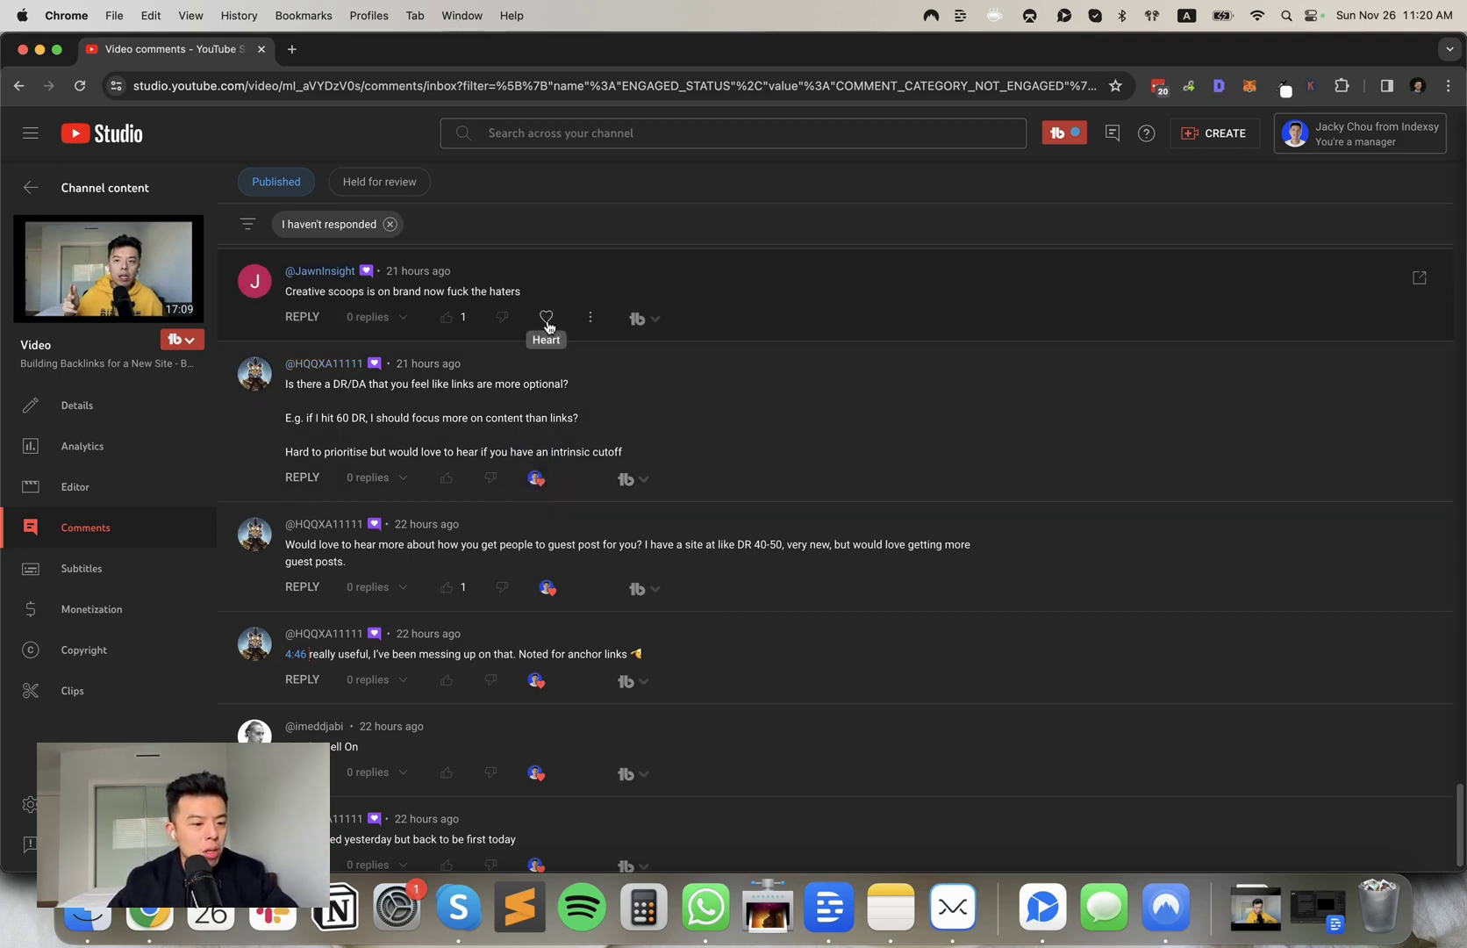
{"action": "scroll", "coordinate": [519, 320], "scroll_direction": "up", "scroll_amount": 1}
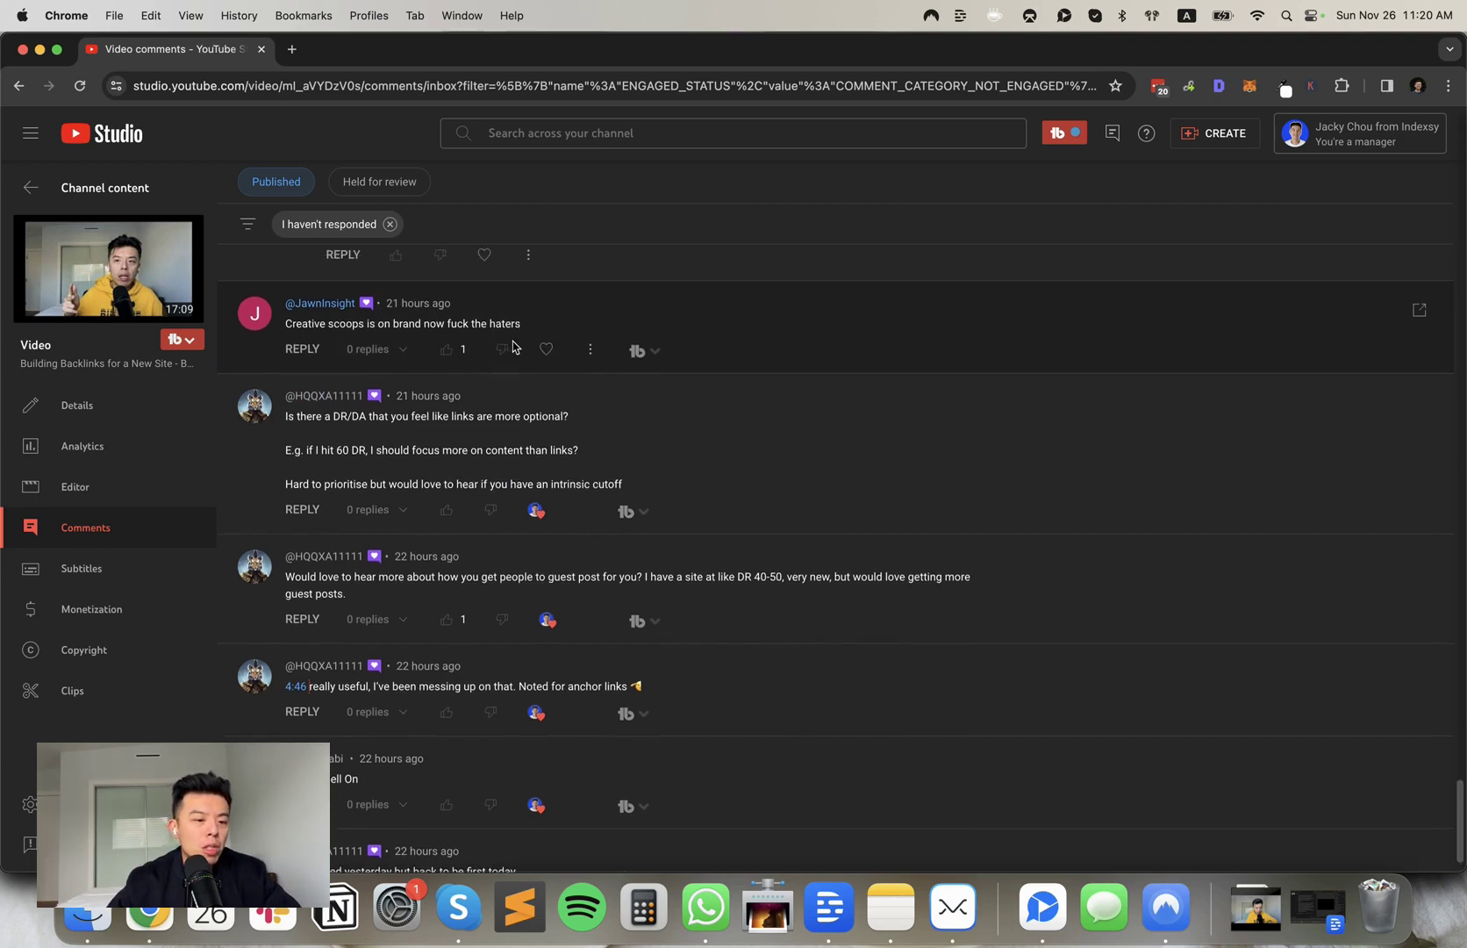
{"action": "scroll", "coordinate": [527, 347], "scroll_direction": "up", "scroll_amount": 5}
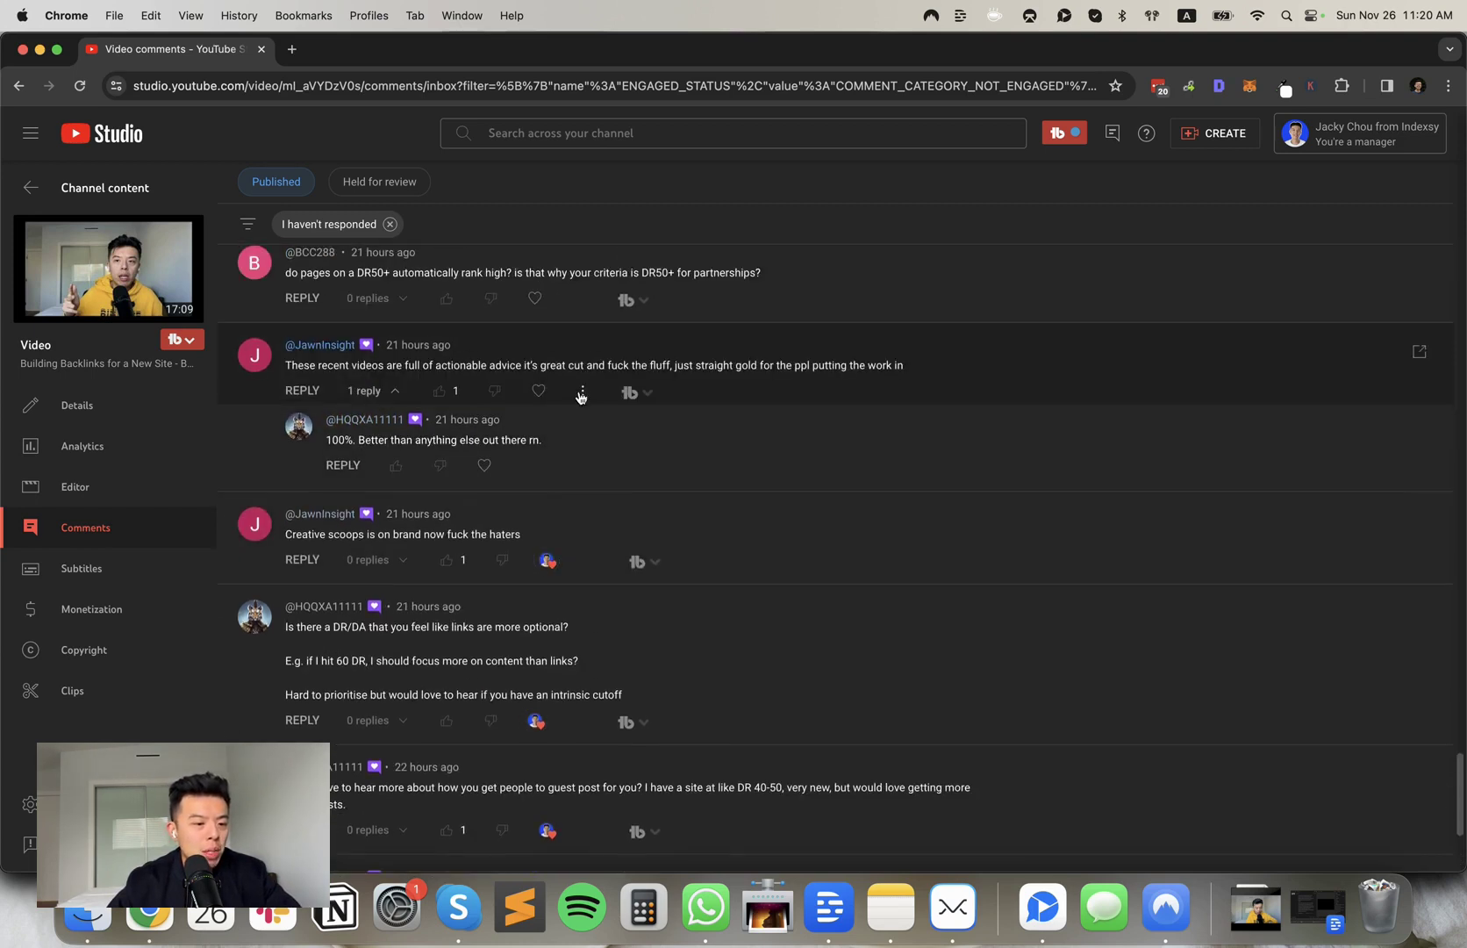
{"action": "scroll", "coordinate": [561, 430], "scroll_direction": "up", "scroll_amount": 2}
{"action": "left_click", "coordinate": [538, 389]}
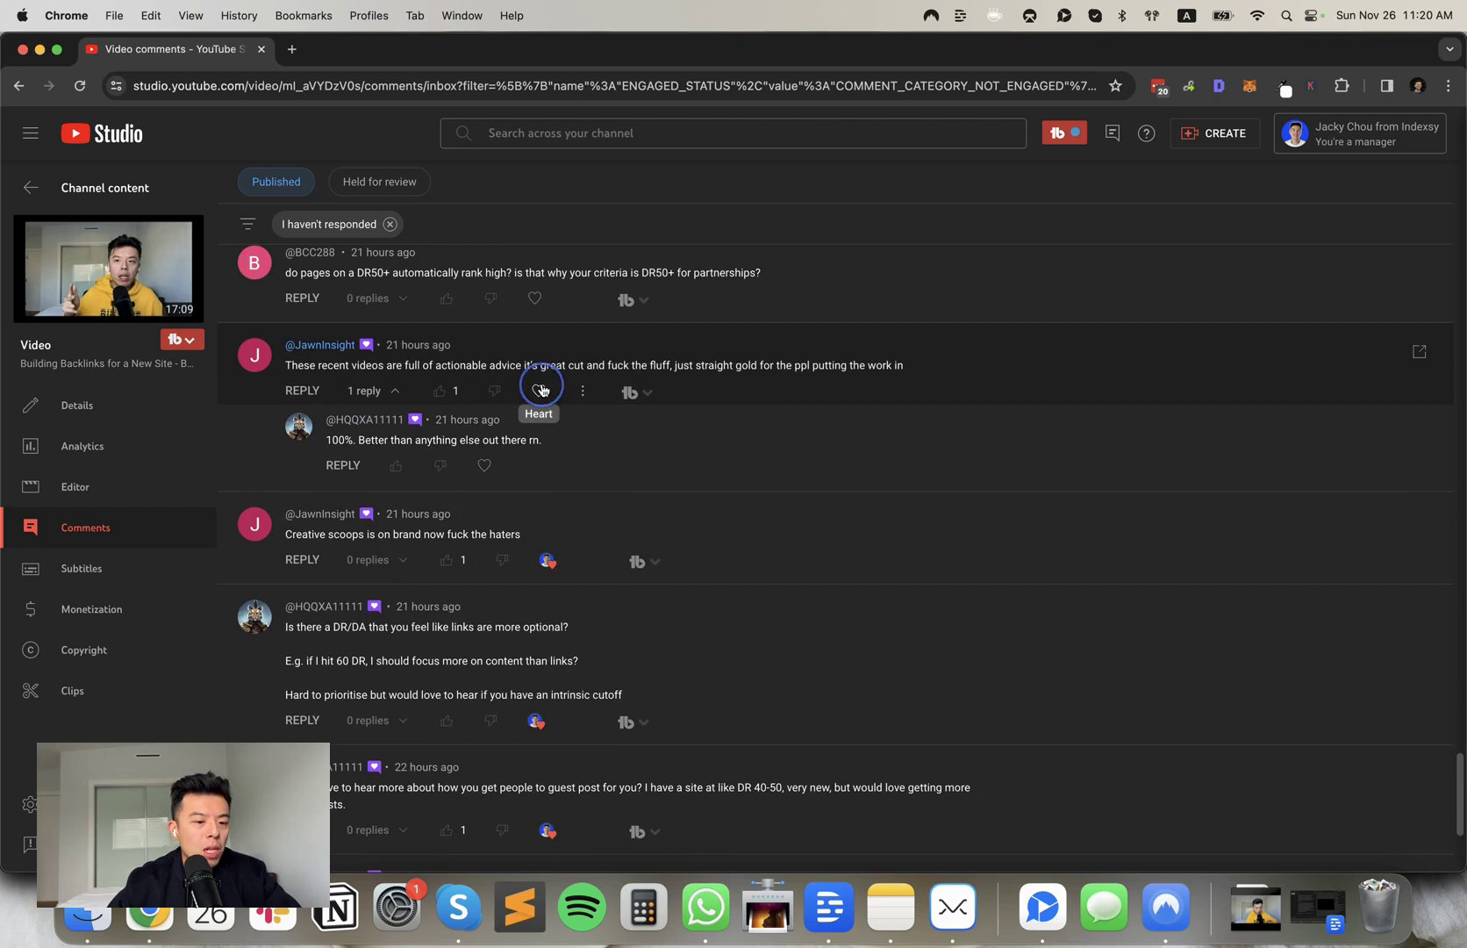
{"action": "scroll", "coordinate": [628, 404], "scroll_direction": "up", "scroll_amount": 1}
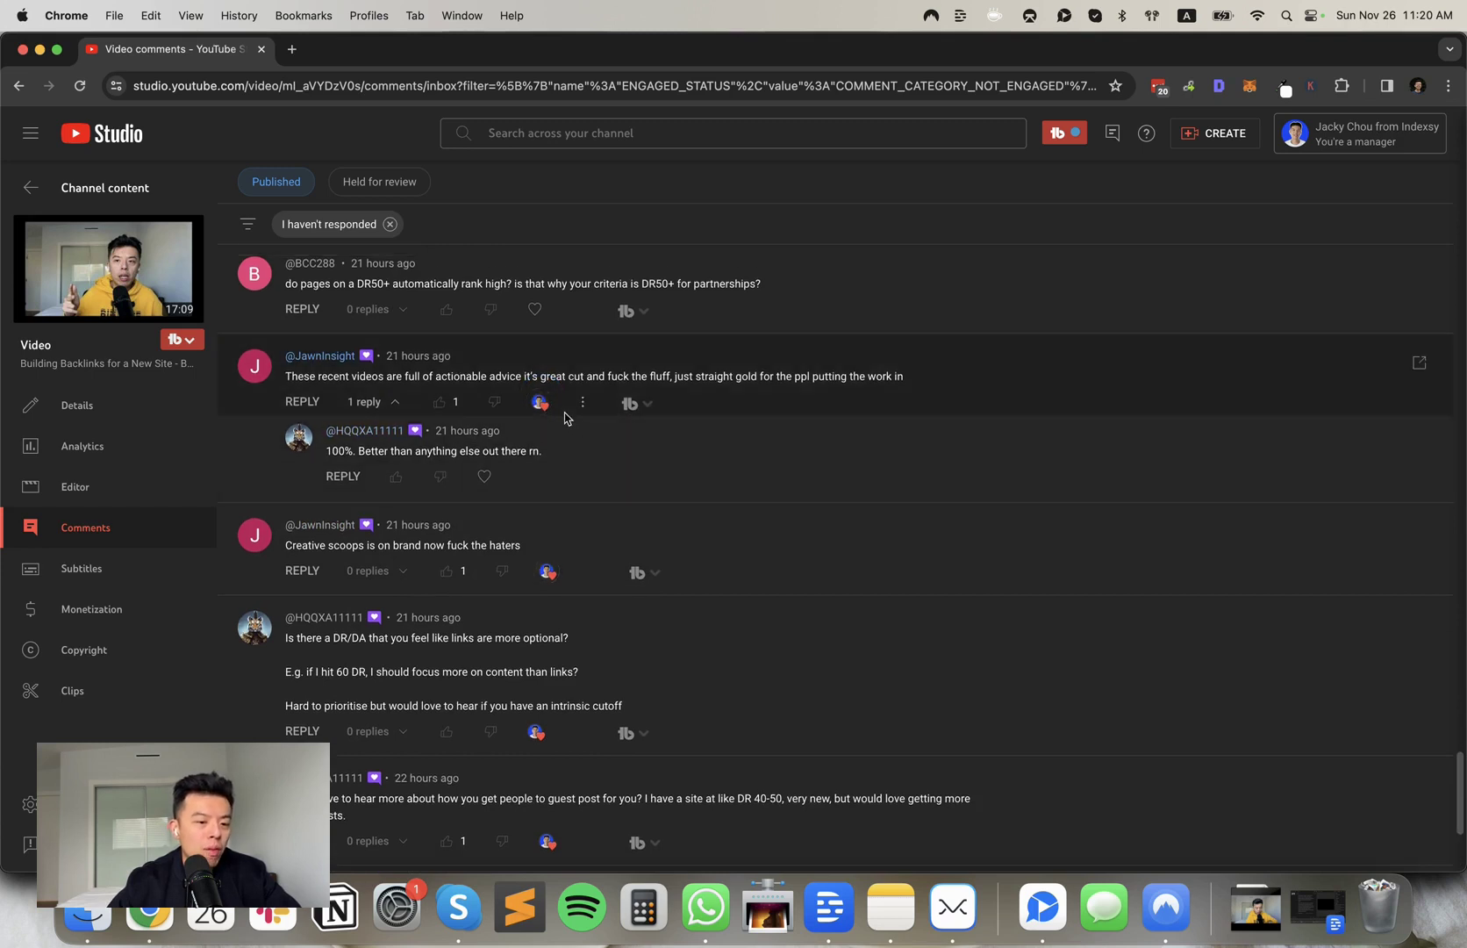
{"action": "scroll", "coordinate": [860, 384], "scroll_direction": "up", "scroll_amount": 2}
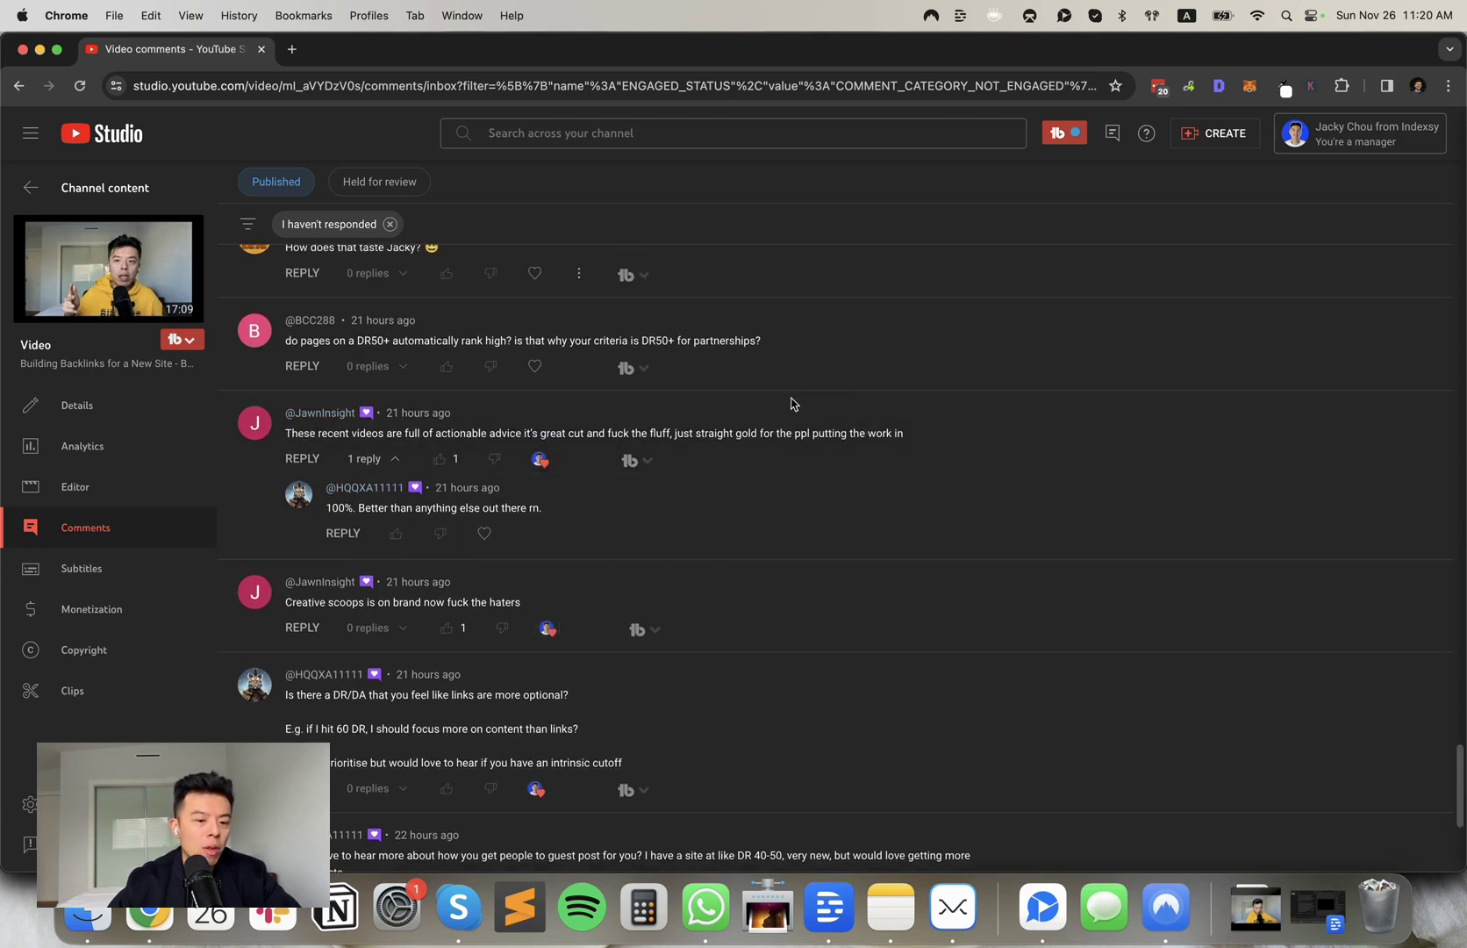
{"action": "left_click", "coordinate": [537, 369]}
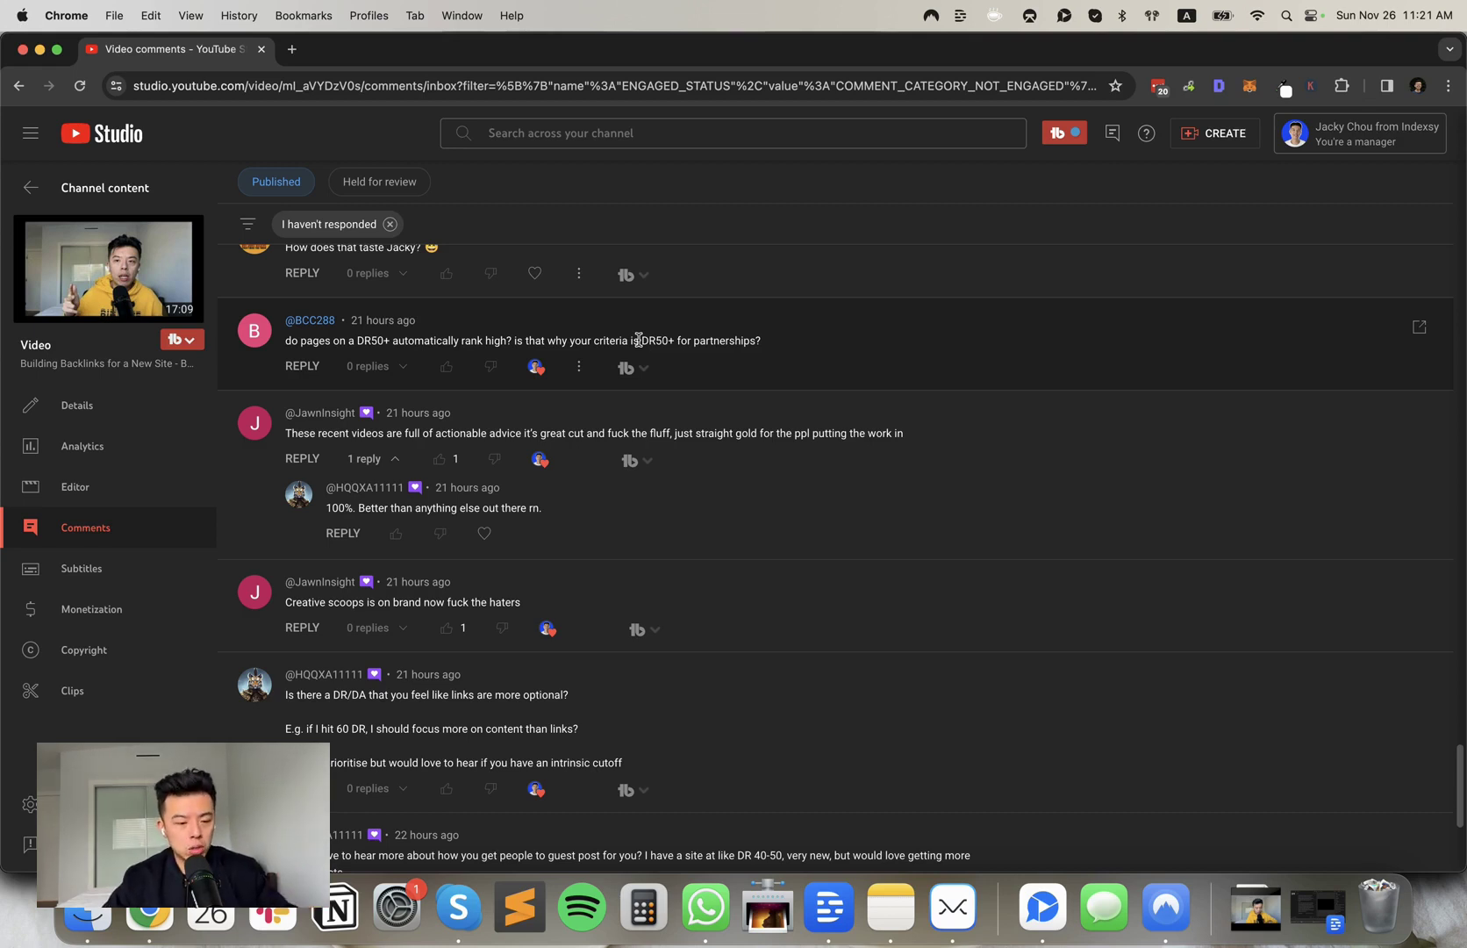
Step: Give creator hearts to the 'How does that taste' comment and the NF links comment
{"action": "scroll", "coordinate": [638, 339], "scroll_direction": "up", "scroll_amount": 1}
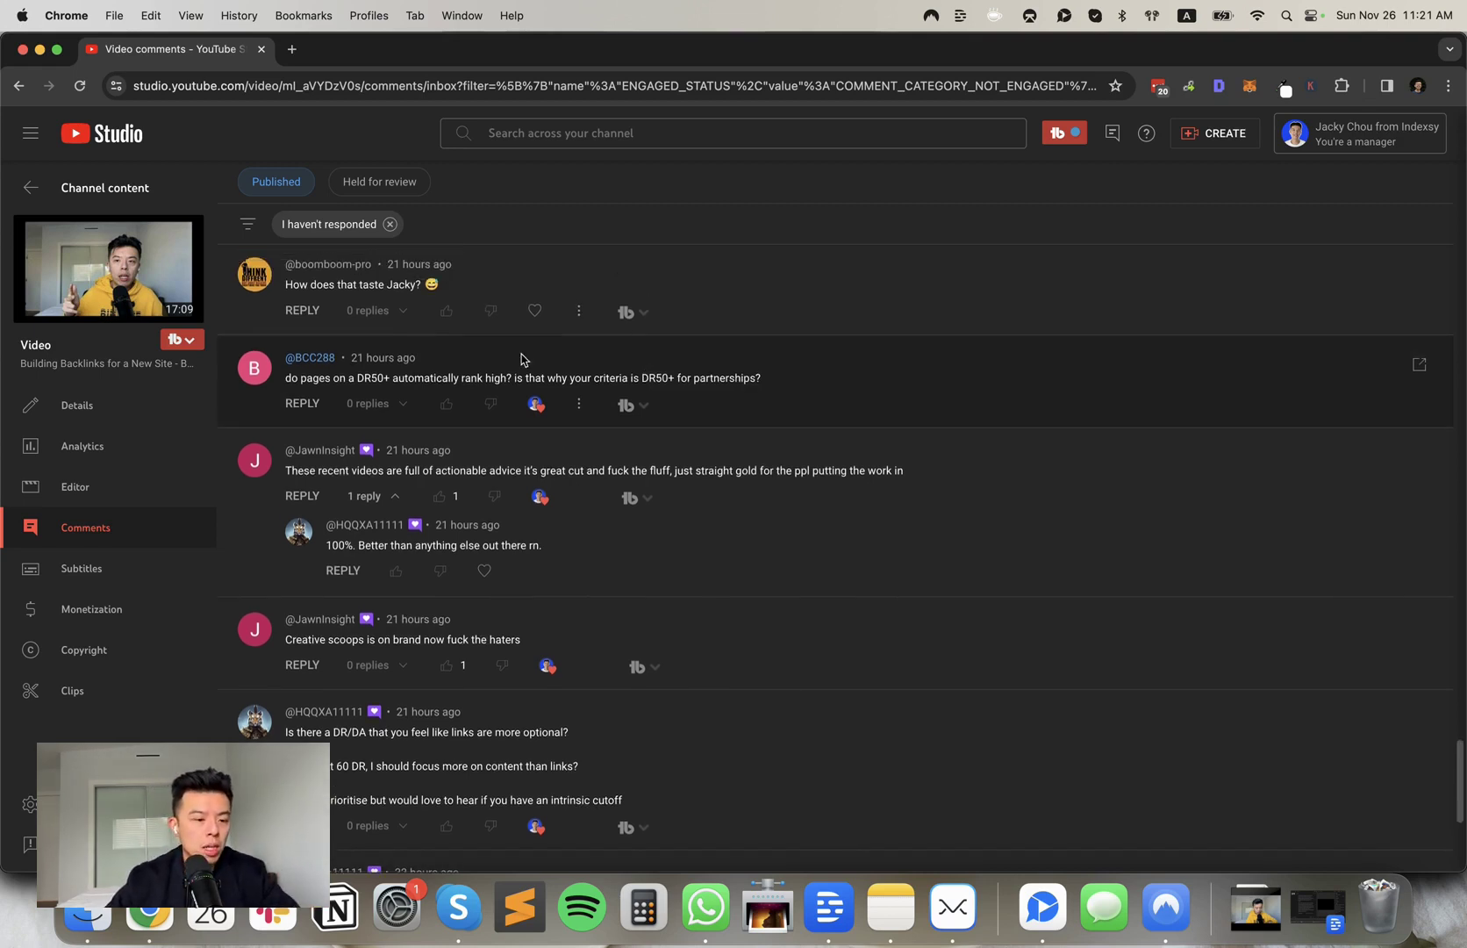
{"action": "left_click", "coordinate": [534, 311]}
{"action": "scroll", "coordinate": [529, 337], "scroll_direction": "up", "scroll_amount": 1}
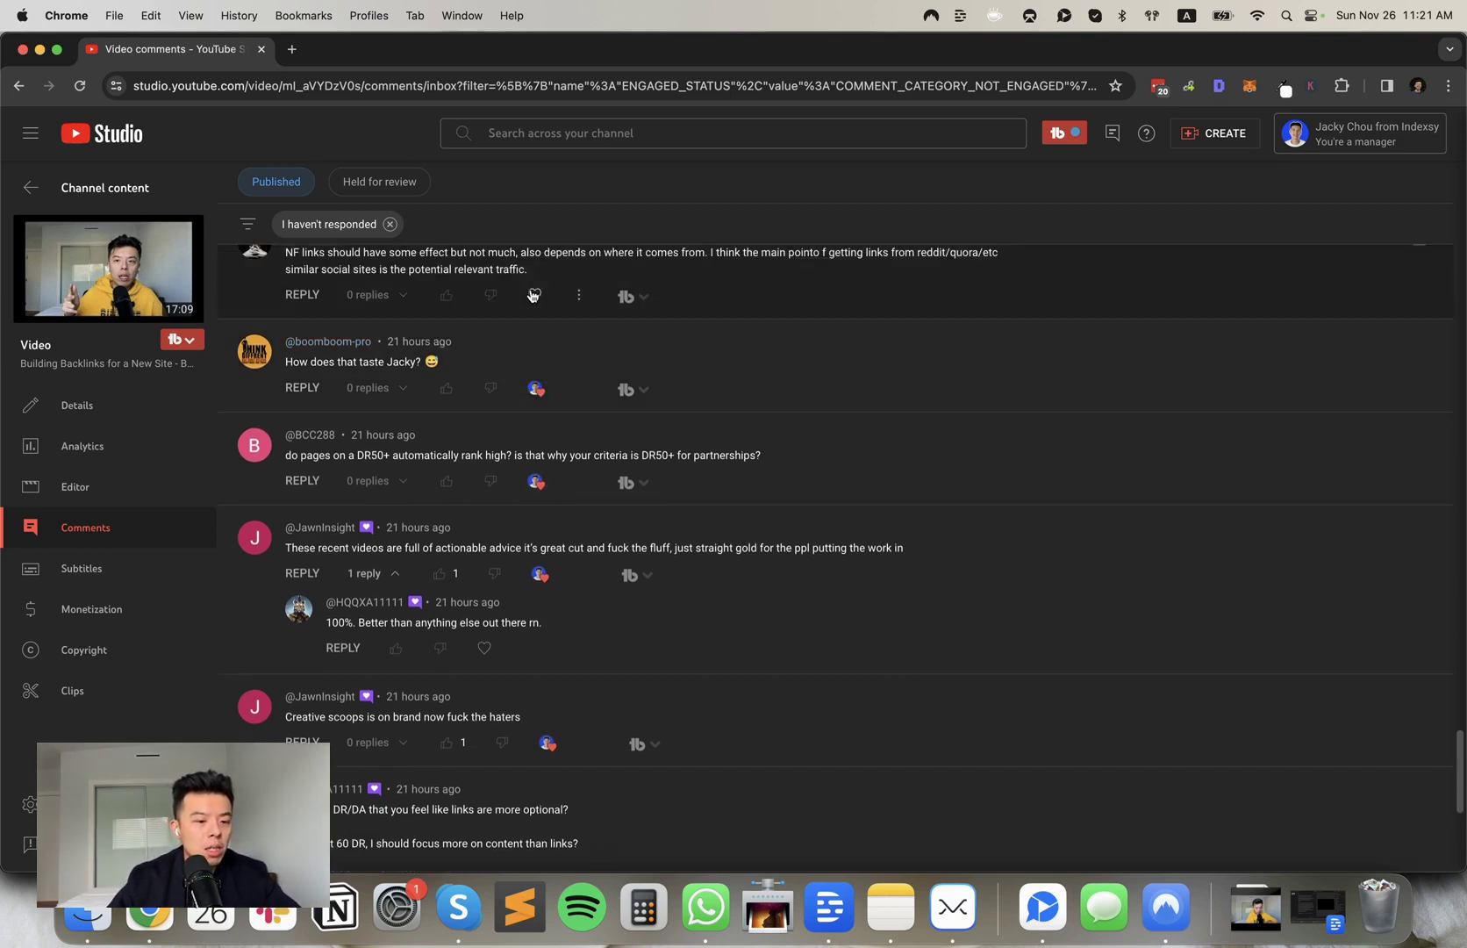
{"action": "scroll", "coordinate": [532, 294], "scroll_direction": "up", "scroll_amount": 1}
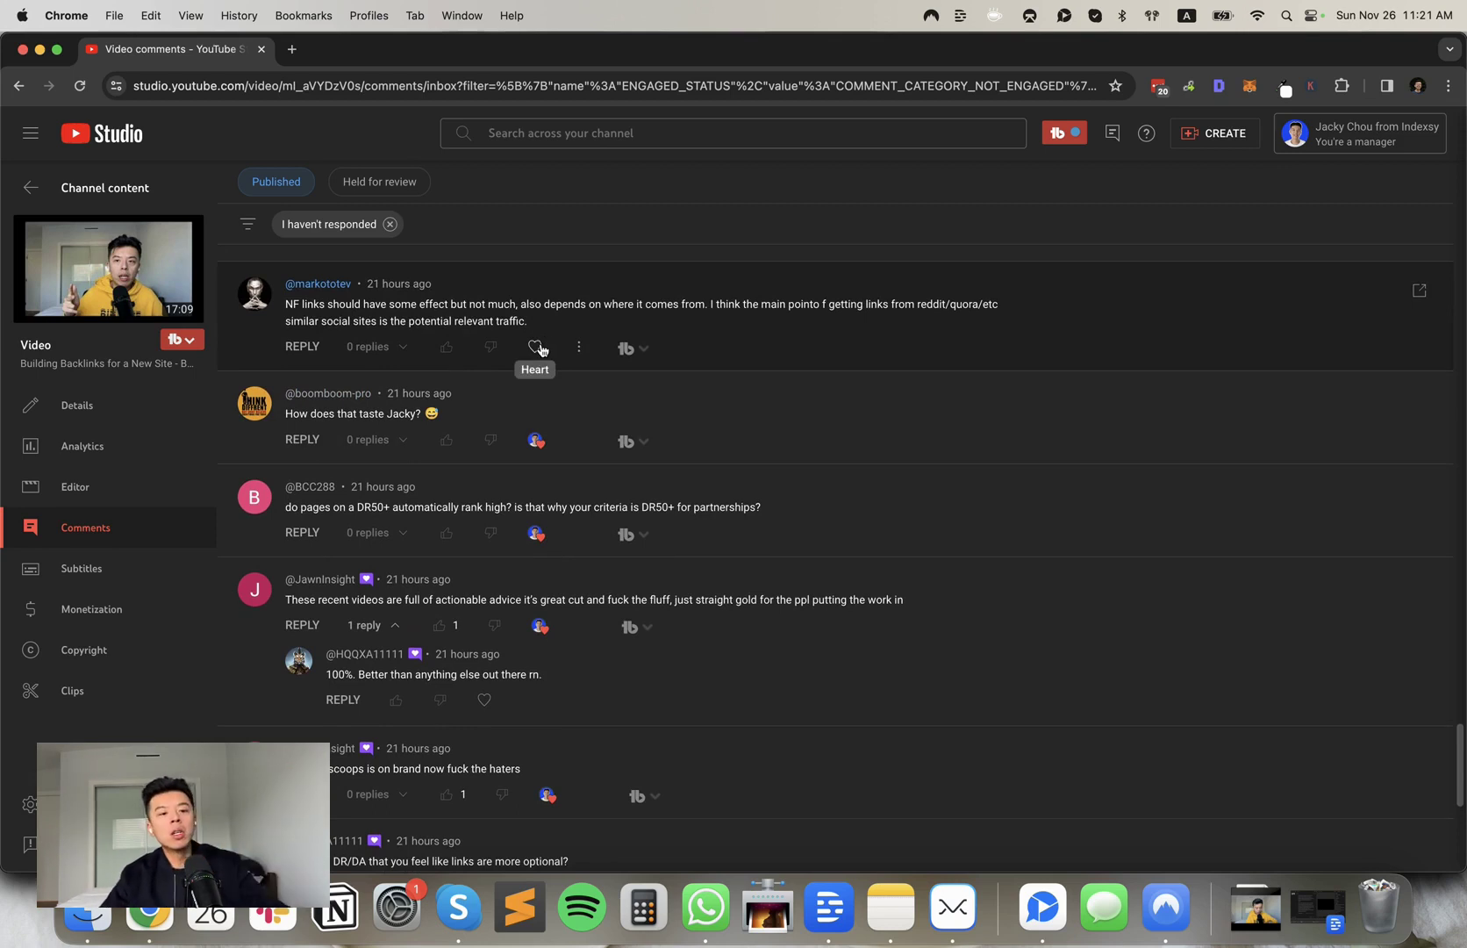
{"action": "left_click", "coordinate": [537, 348]}
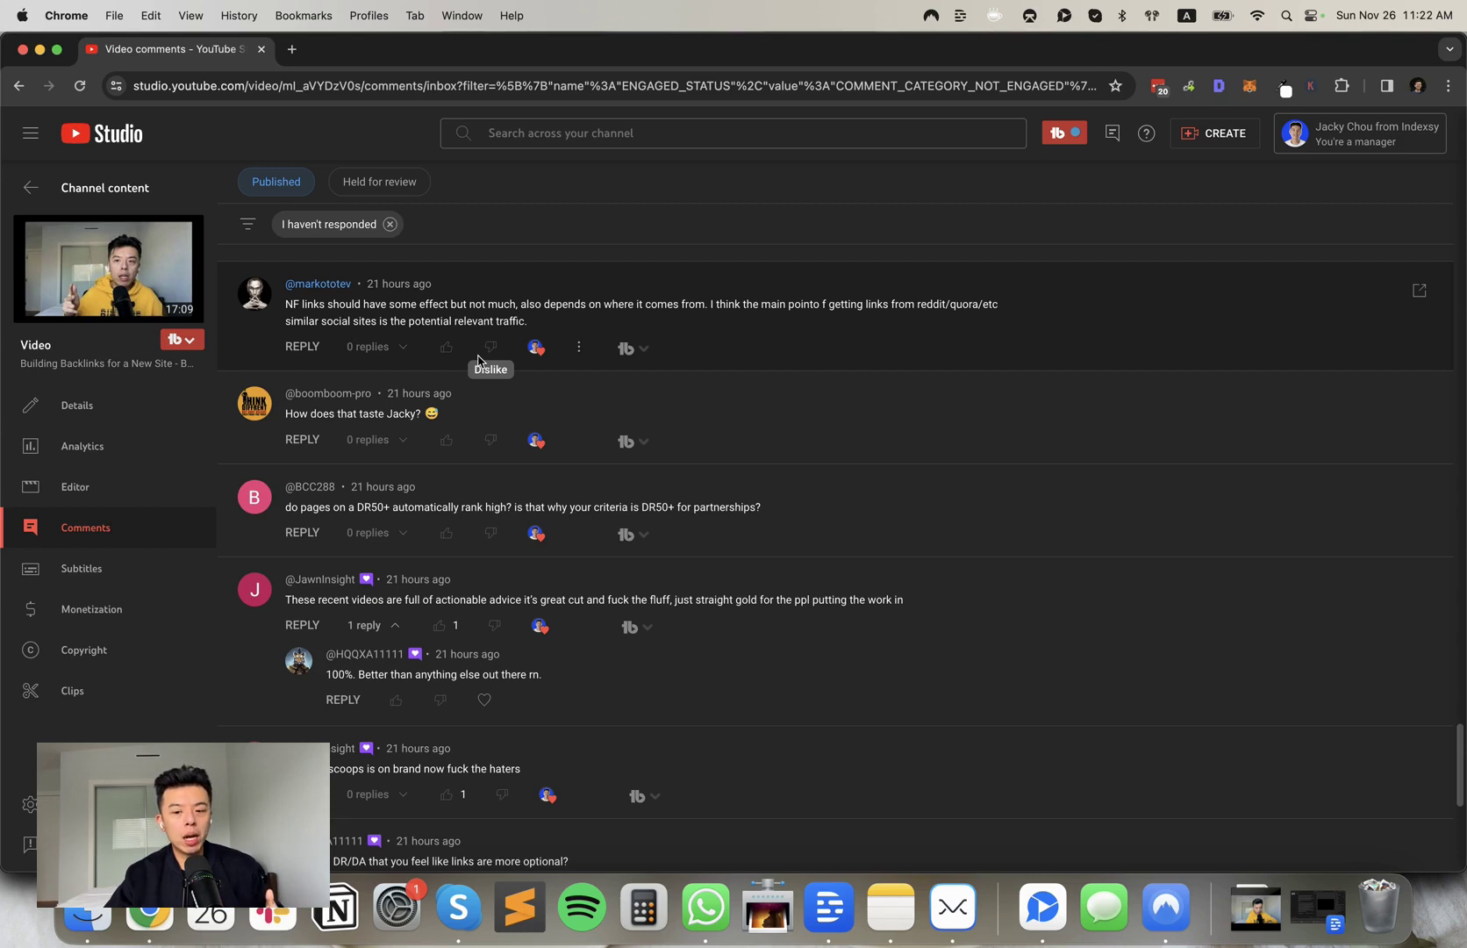
{"action": "scroll", "coordinate": [568, 353], "scroll_direction": "up", "scroll_amount": 2}
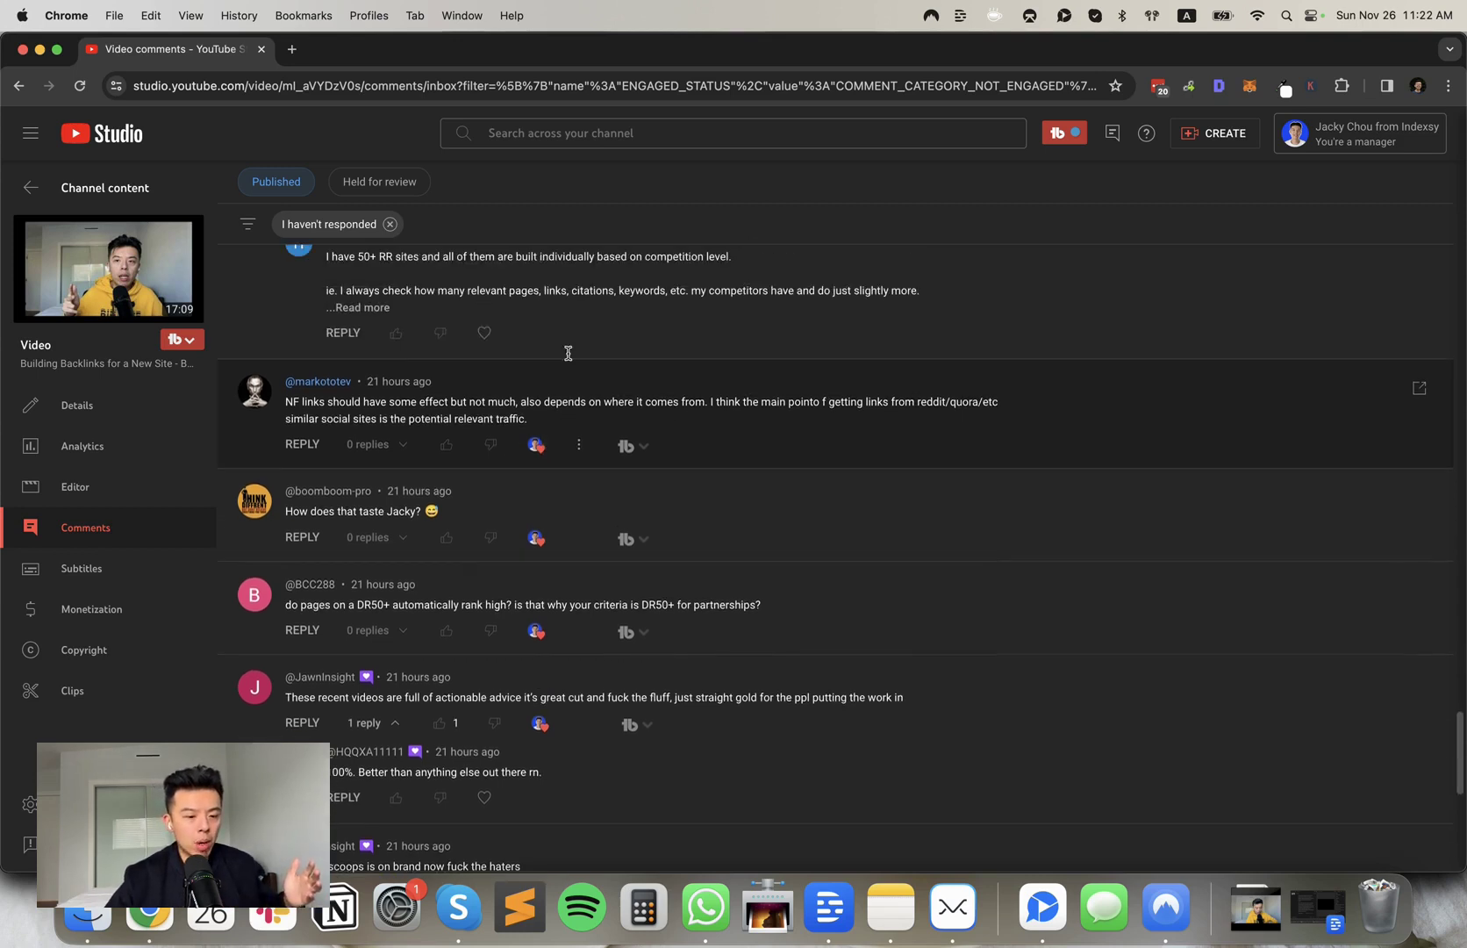
Step: Heart the one-line links anchor comment, the rank-and-rent pages question and the parasite-to-main-site question
{"action": "scroll", "coordinate": [569, 351], "scroll_direction": "up", "scroll_amount": 4}
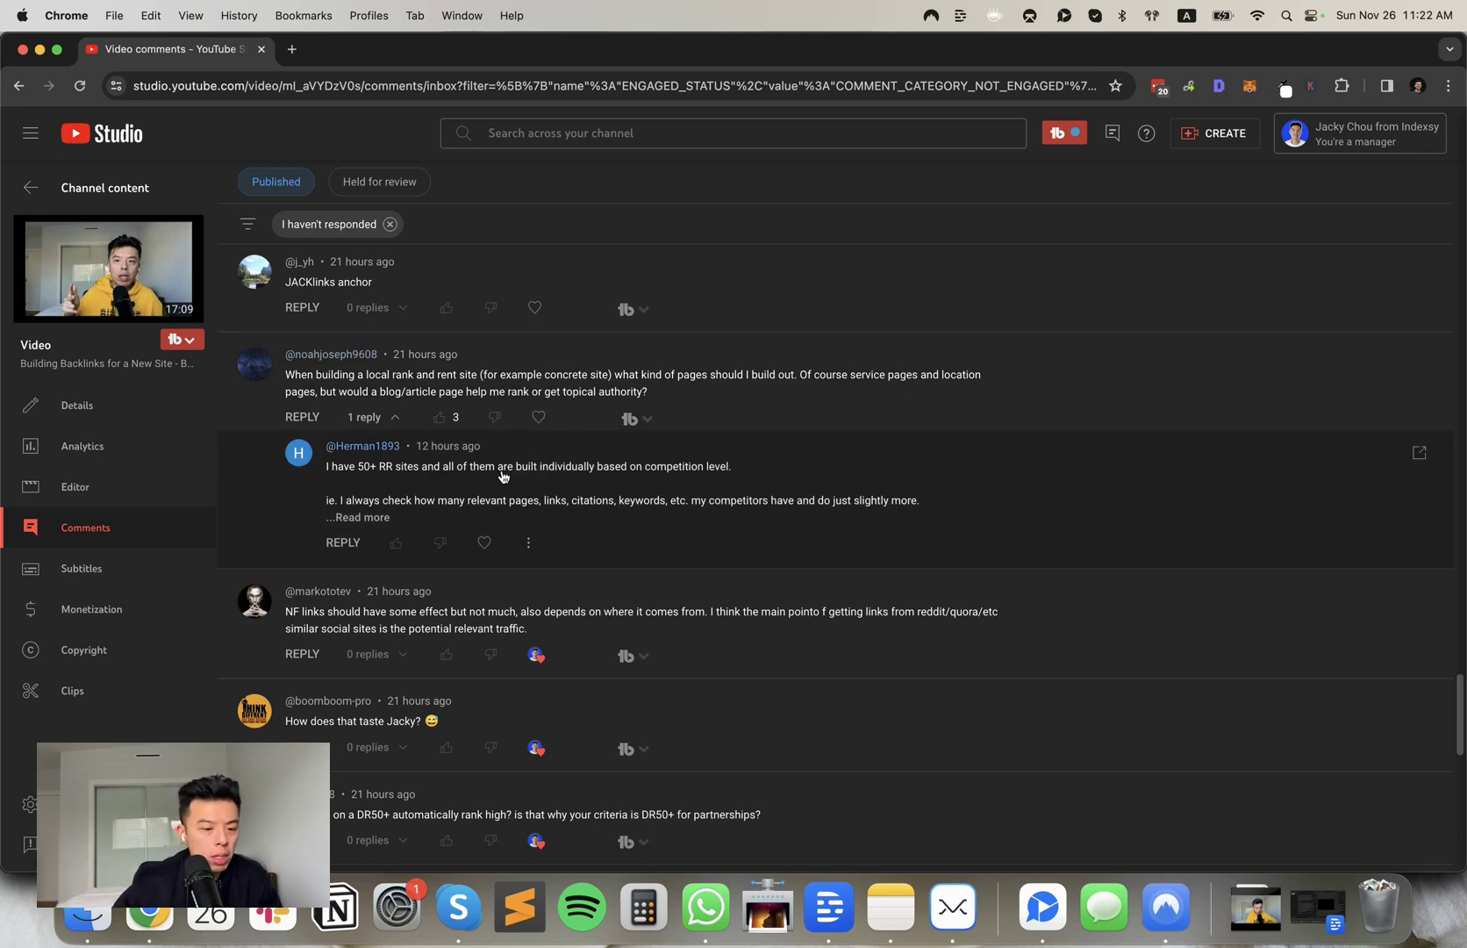
{"action": "scroll", "coordinate": [500, 477], "scroll_direction": "up", "scroll_amount": 3}
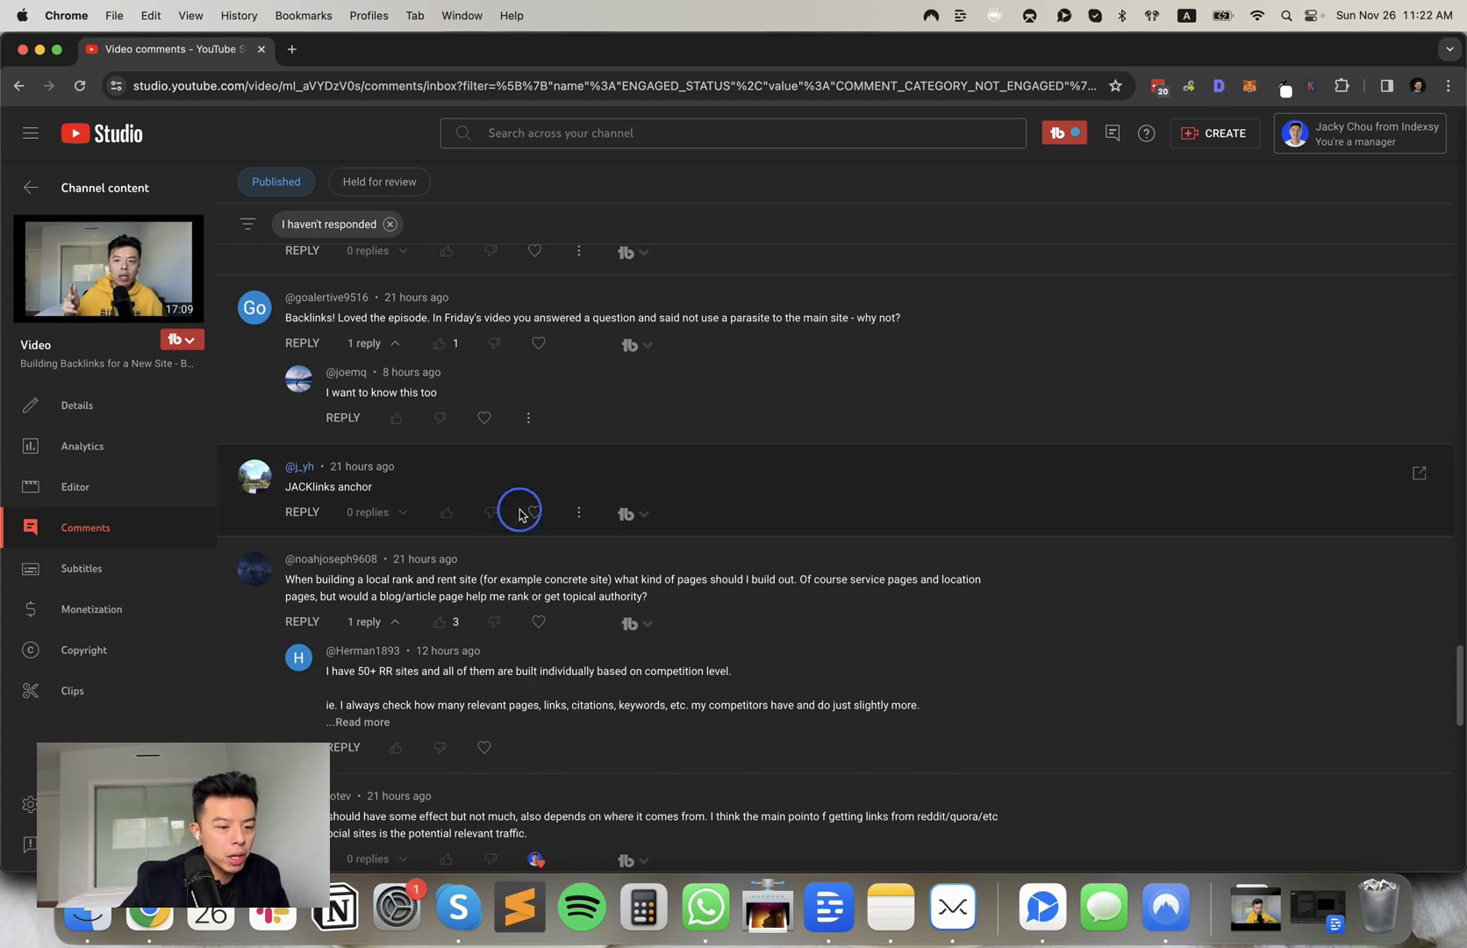
{"action": "left_click", "coordinate": [535, 512]}
{"action": "left_click", "coordinate": [538, 621]}
{"action": "scroll", "coordinate": [565, 460], "scroll_direction": "up", "scroll_amount": 1}
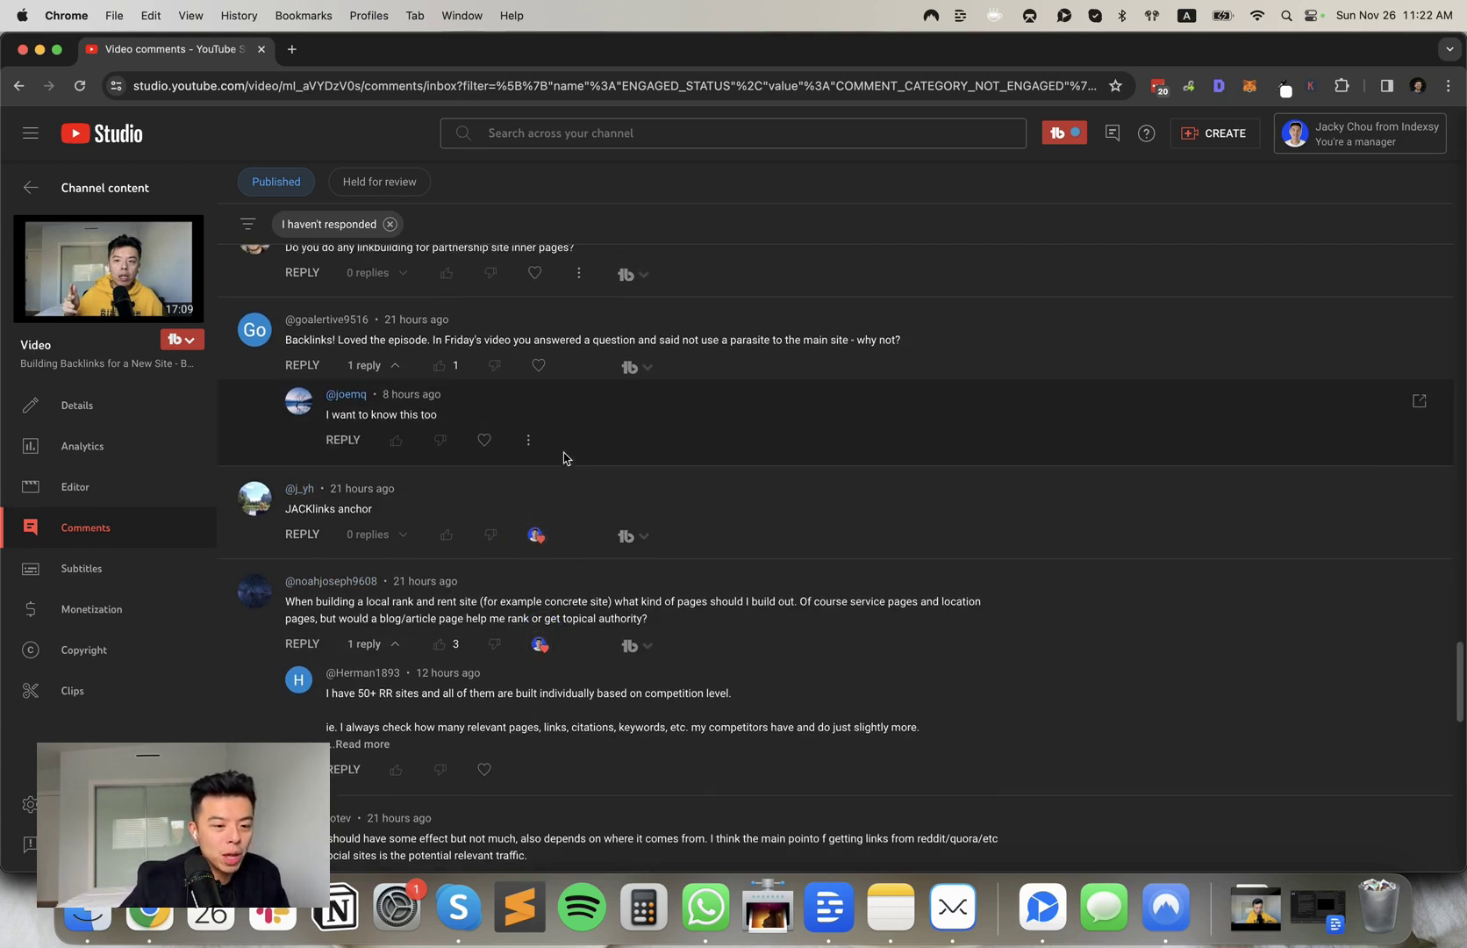
{"action": "left_click", "coordinate": [539, 366]}
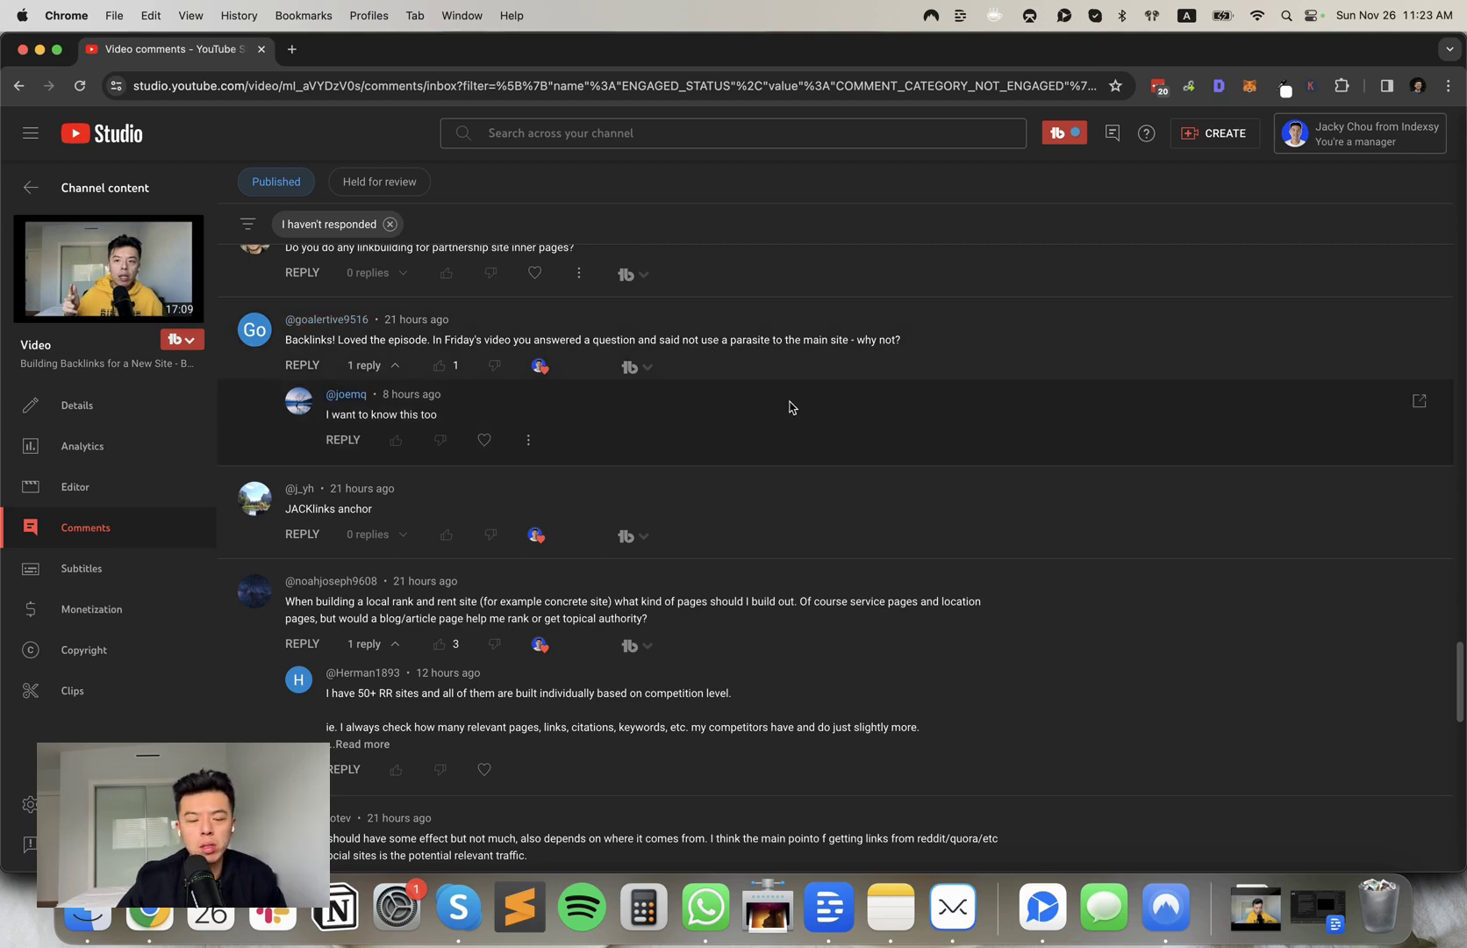
{"action": "scroll", "coordinate": [798, 412], "scroll_direction": "up", "scroll_amount": 1}
{"action": "scroll", "coordinate": [799, 424], "scroll_direction": "up", "scroll_amount": 1}
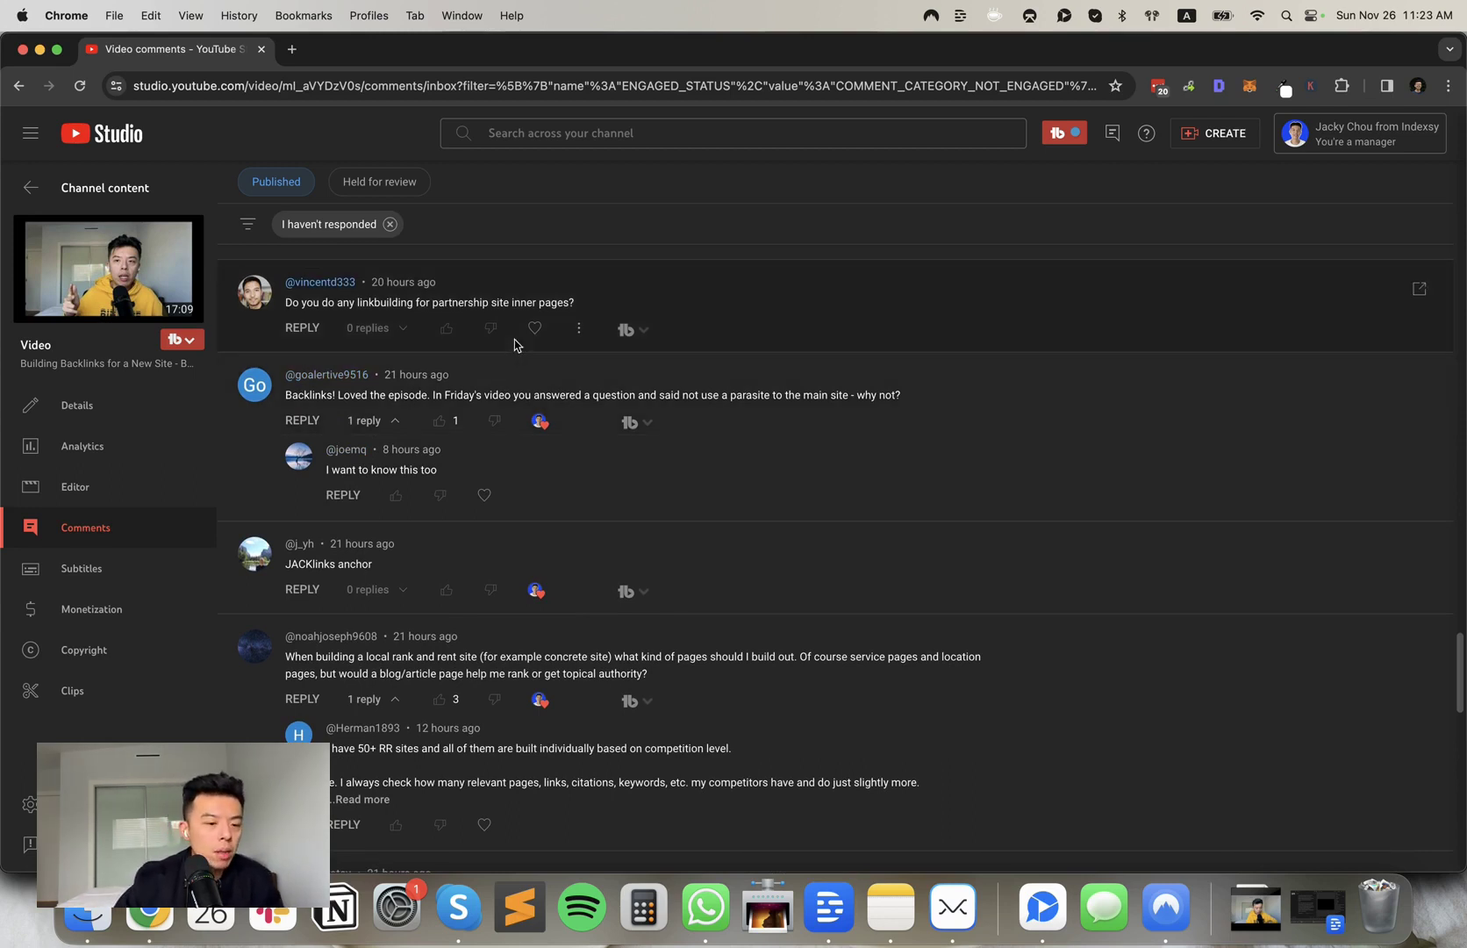
{"action": "scroll", "coordinate": [521, 347], "scroll_direction": "up", "scroll_amount": 1}
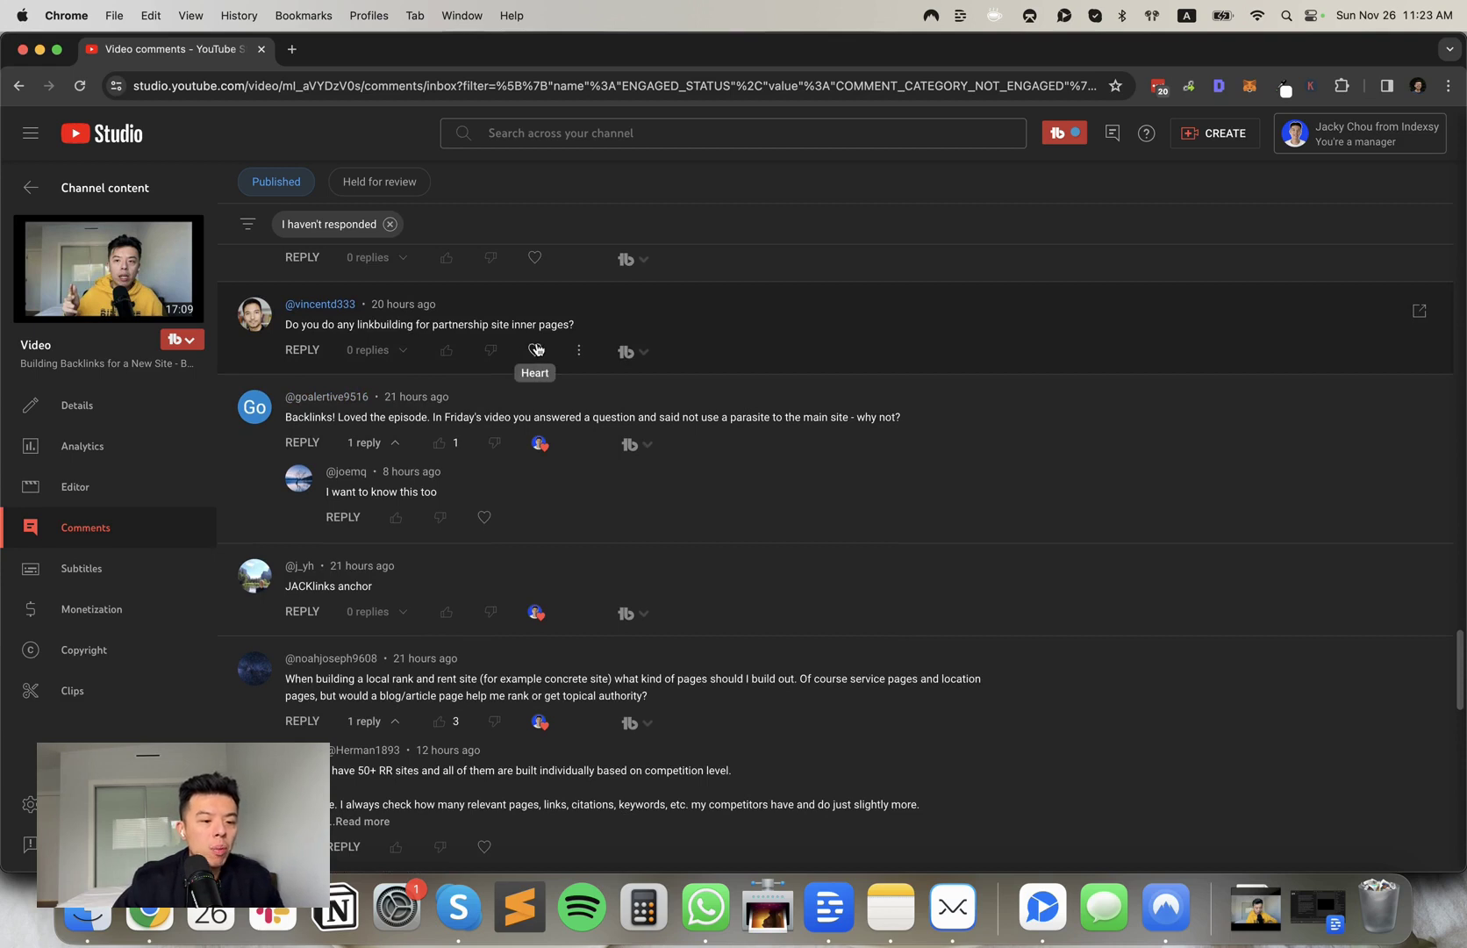
Step: Heart the partnership-site inner pages question, the new camera and mic comment, and the HD-face comment
{"action": "left_click", "coordinate": [536, 348]}
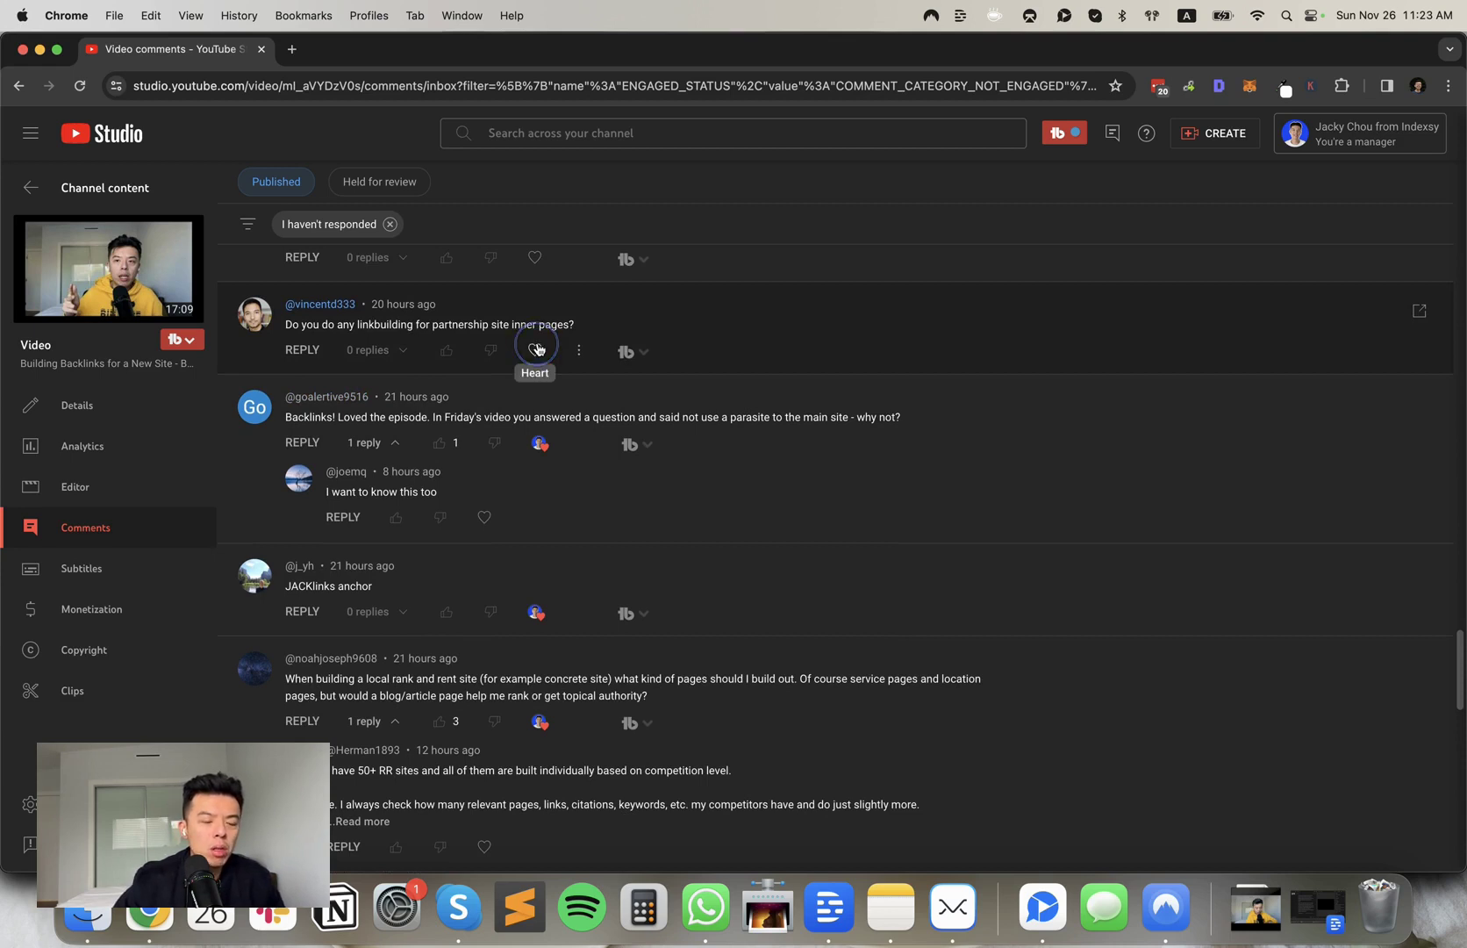
{"action": "scroll", "coordinate": [537, 347], "scroll_direction": "up", "scroll_amount": 3}
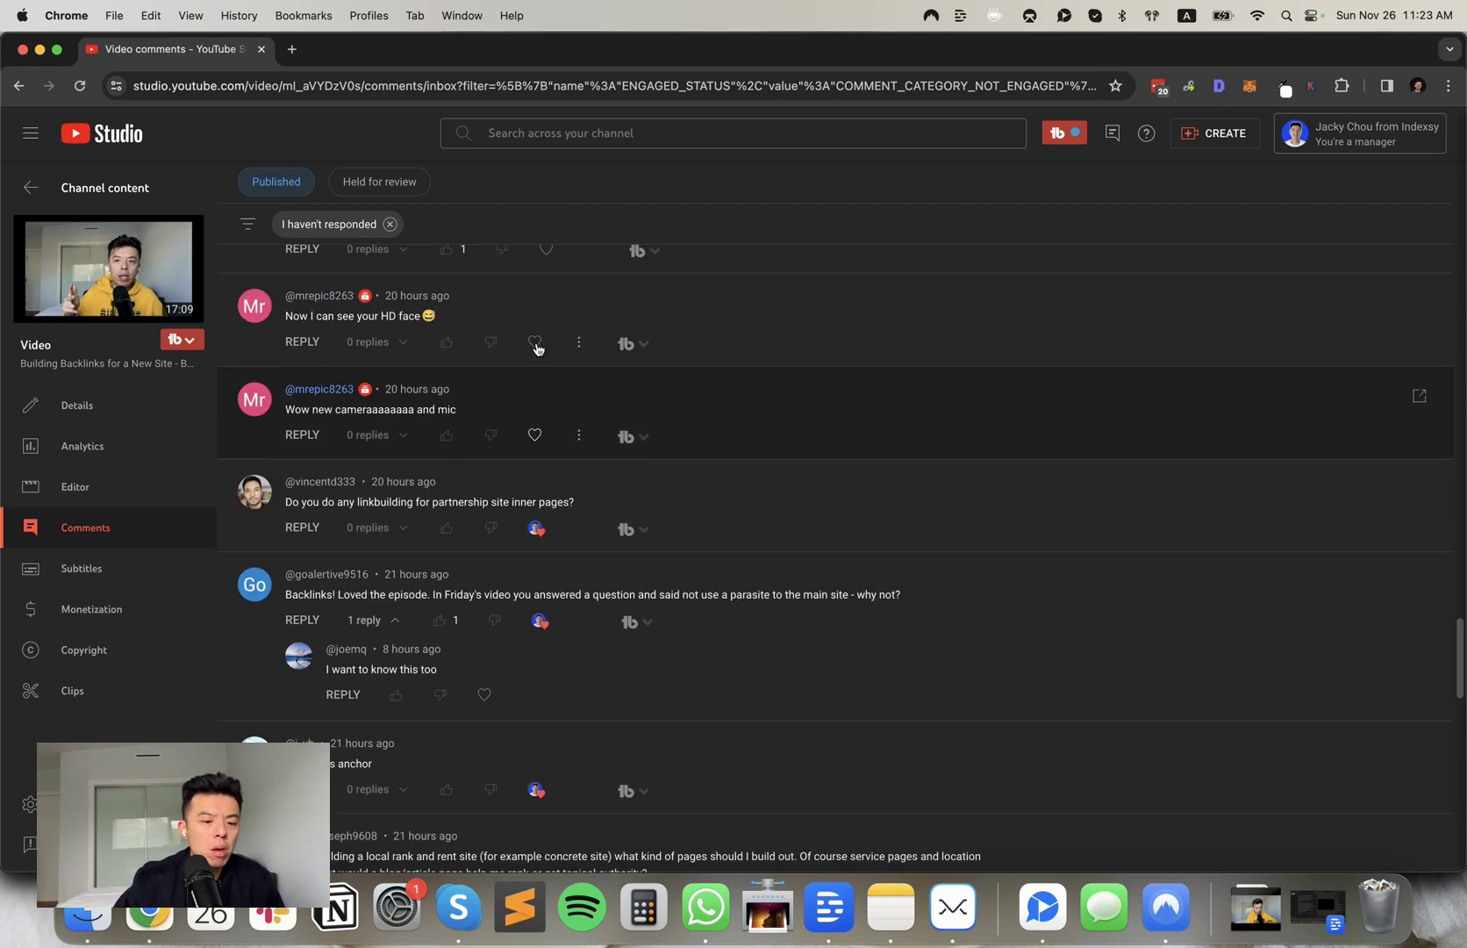
{"action": "left_click", "coordinate": [536, 436]}
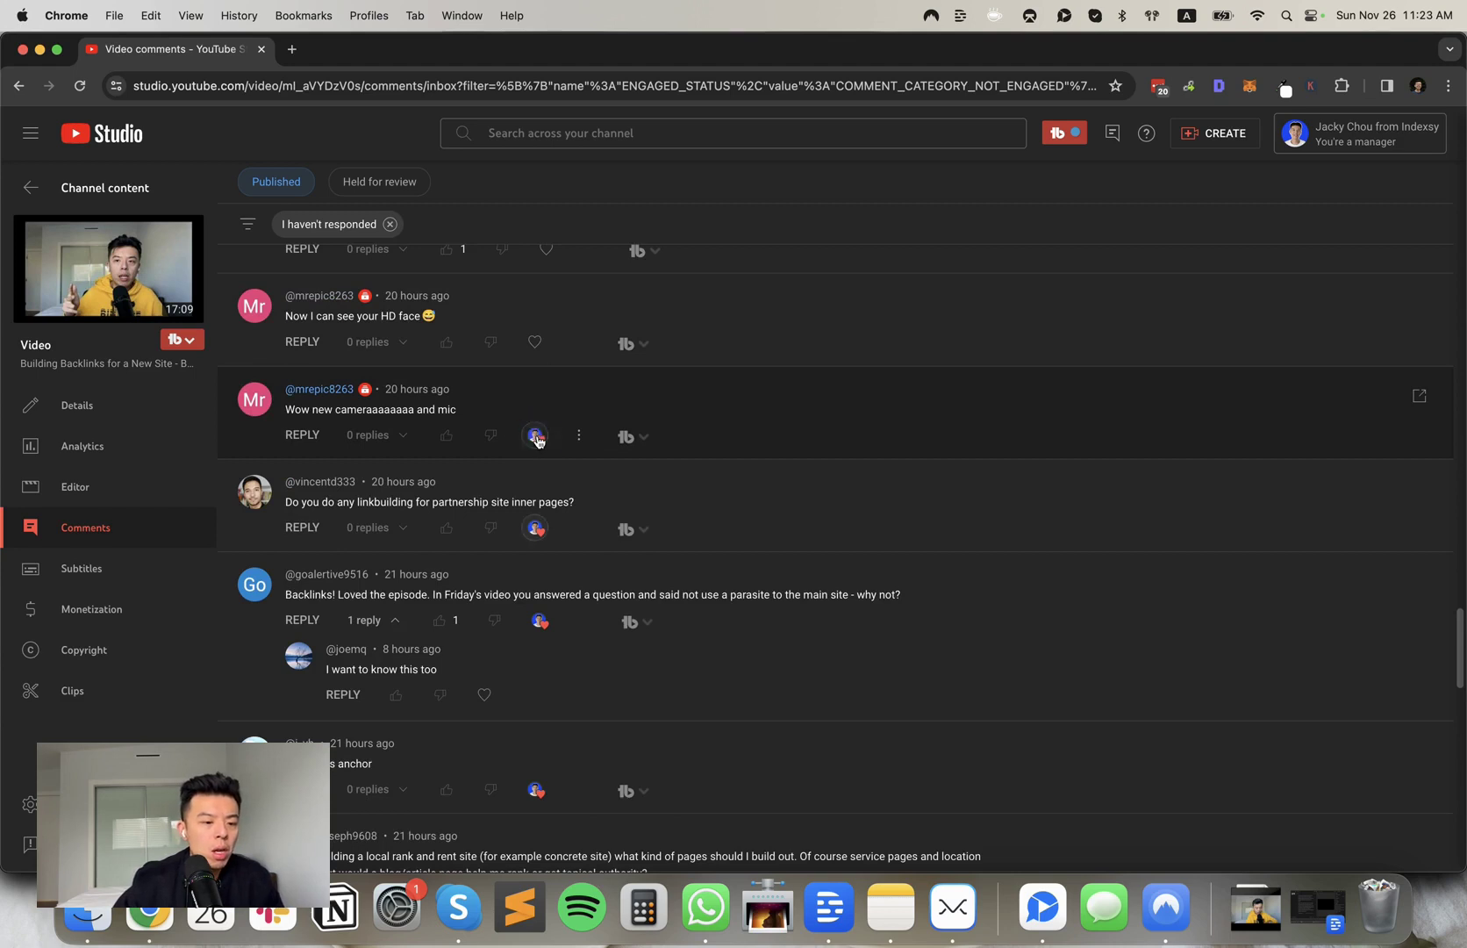
{"action": "left_click", "coordinate": [535, 346]}
{"action": "scroll", "coordinate": [542, 356], "scroll_direction": "up", "scroll_amount": 3}
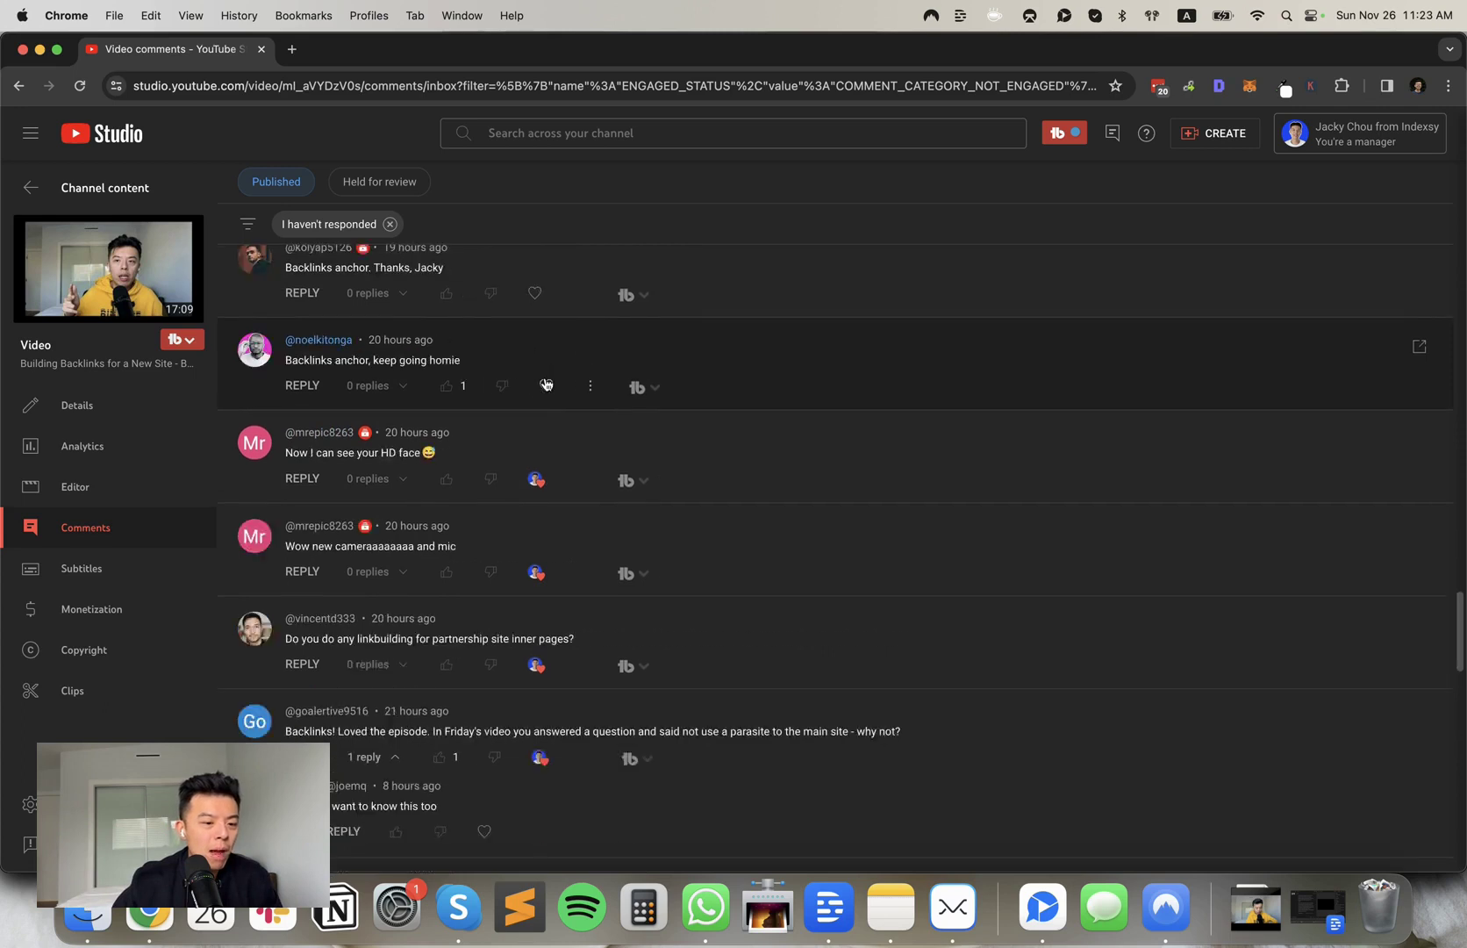
Step: Heart the three 'Backlinks anchor' comments and the question about aged DR 40-50 domains
{"action": "left_click", "coordinate": [546, 385]}
{"action": "scroll", "coordinate": [548, 387], "scroll_direction": "up", "scroll_amount": 2}
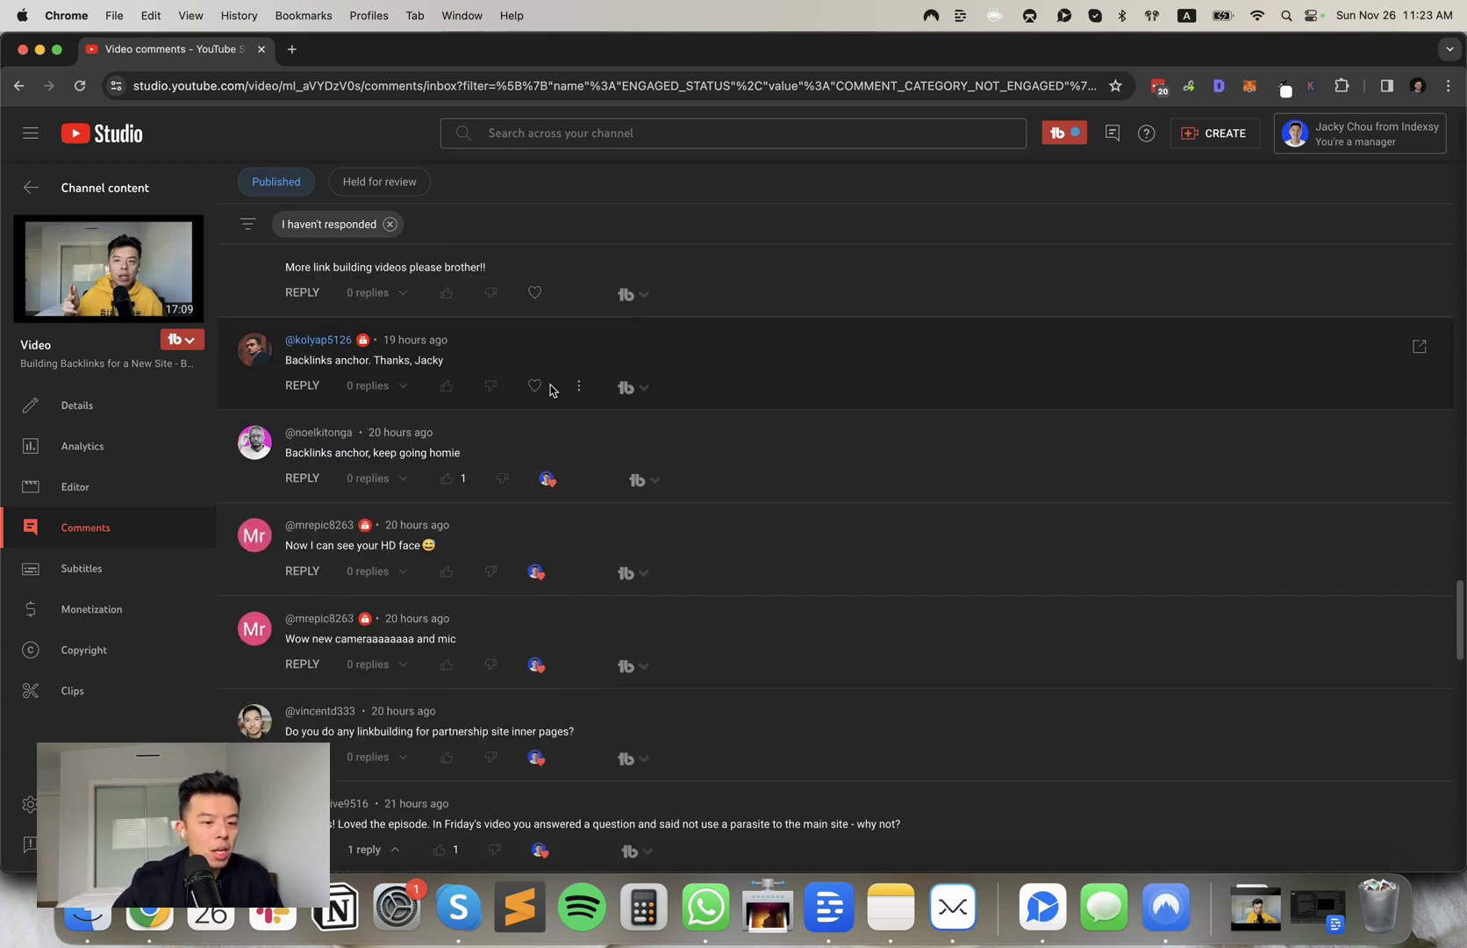
{"action": "left_click", "coordinate": [537, 386]}
{"action": "scroll", "coordinate": [544, 360], "scroll_direction": "up", "scroll_amount": 2}
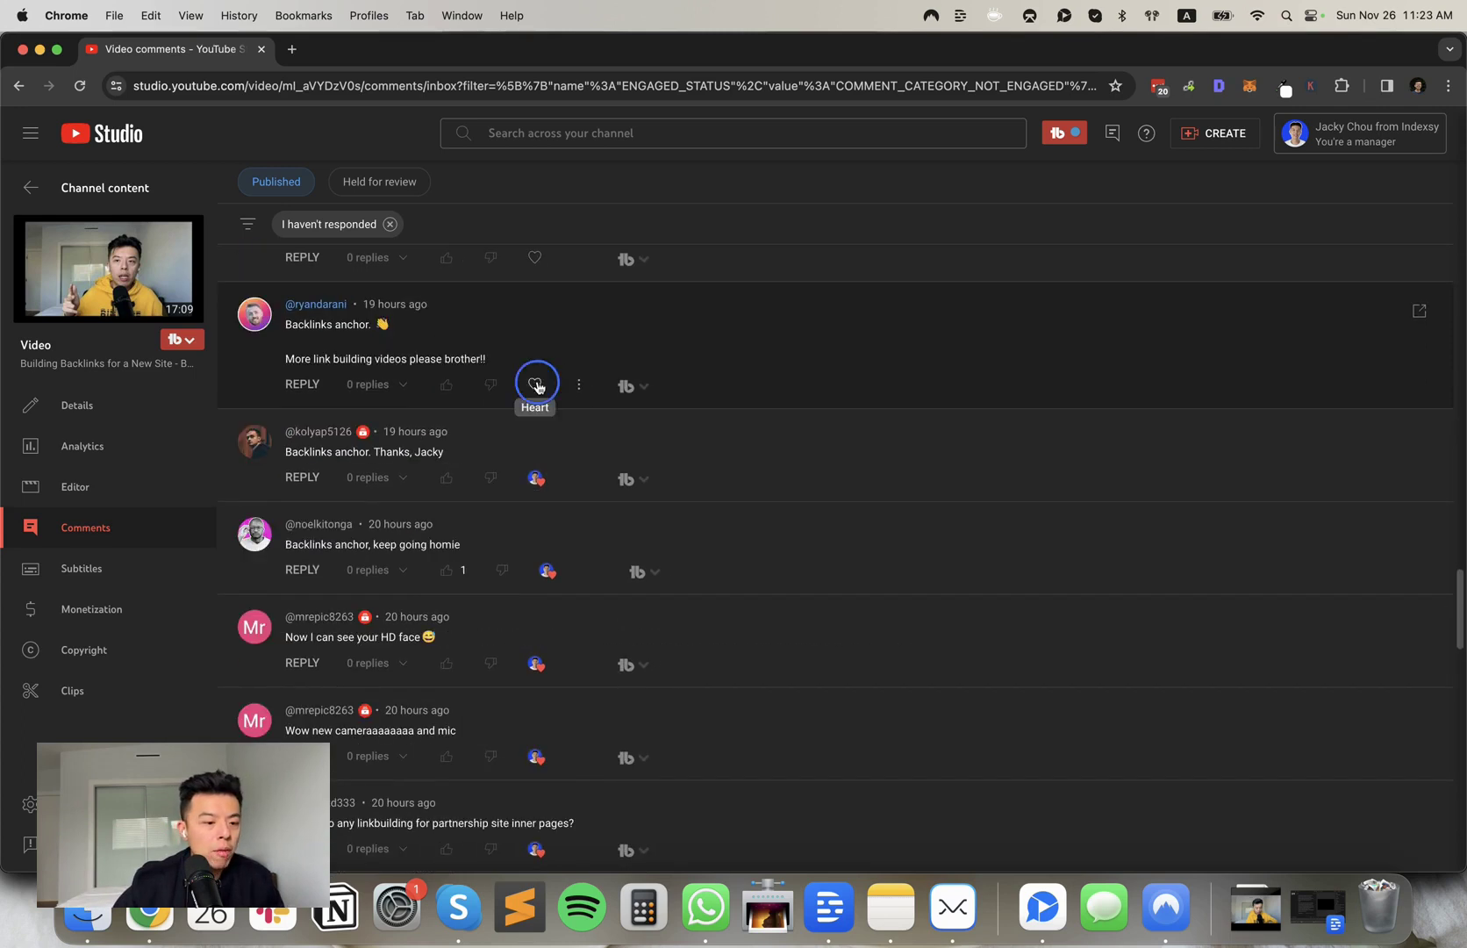
{"action": "left_click", "coordinate": [536, 381]}
{"action": "scroll", "coordinate": [541, 364], "scroll_direction": "up", "scroll_amount": 1}
{"action": "scroll", "coordinate": [544, 358], "scroll_direction": "up", "scroll_amount": 1}
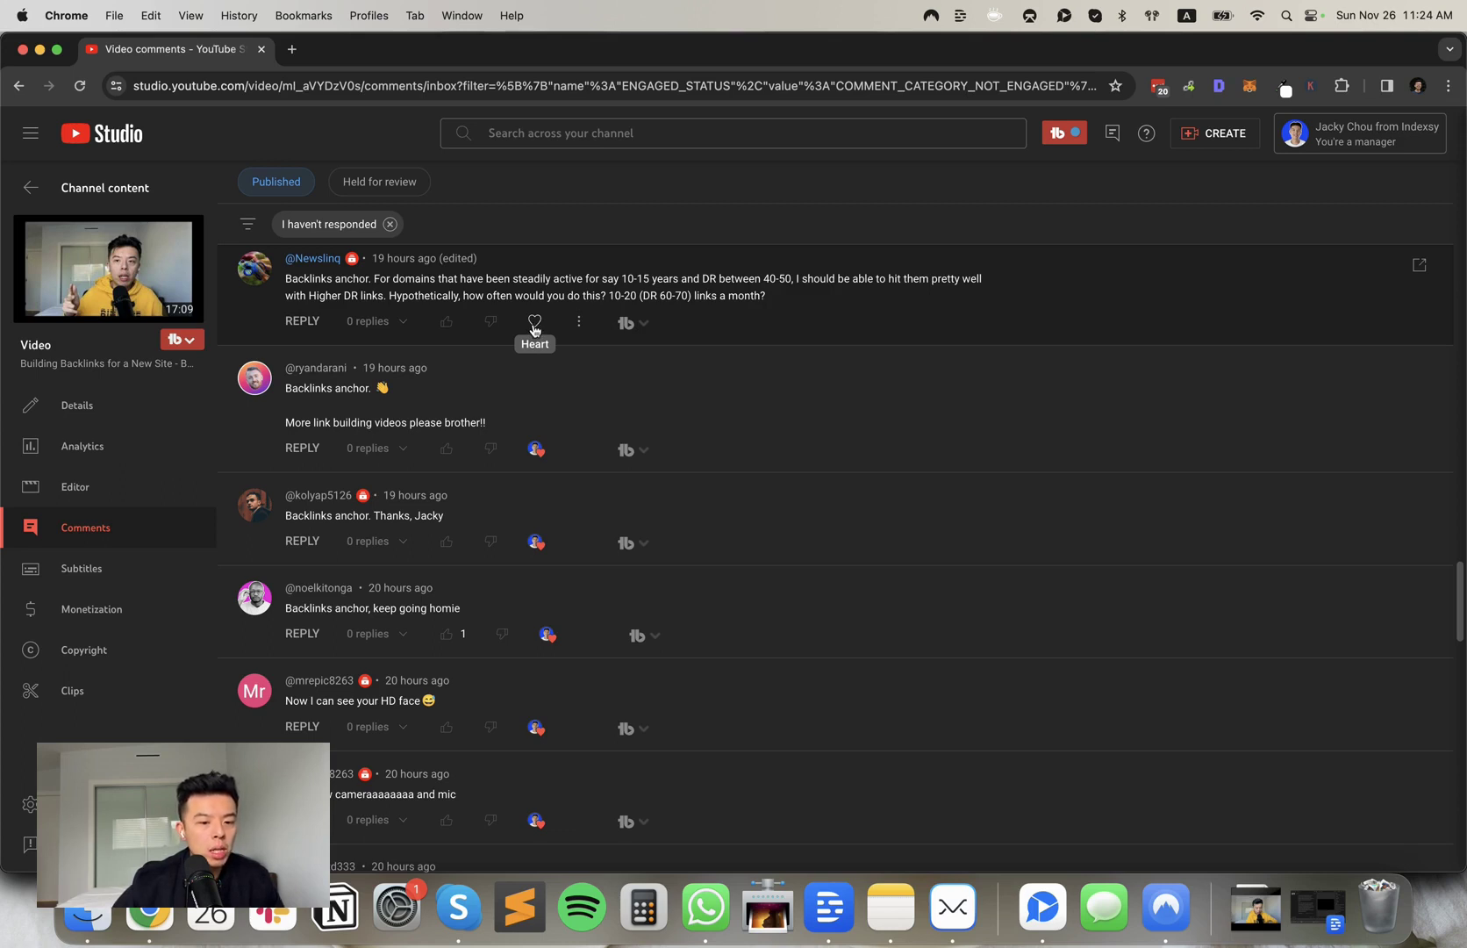
{"action": "left_click", "coordinate": [534, 322]}
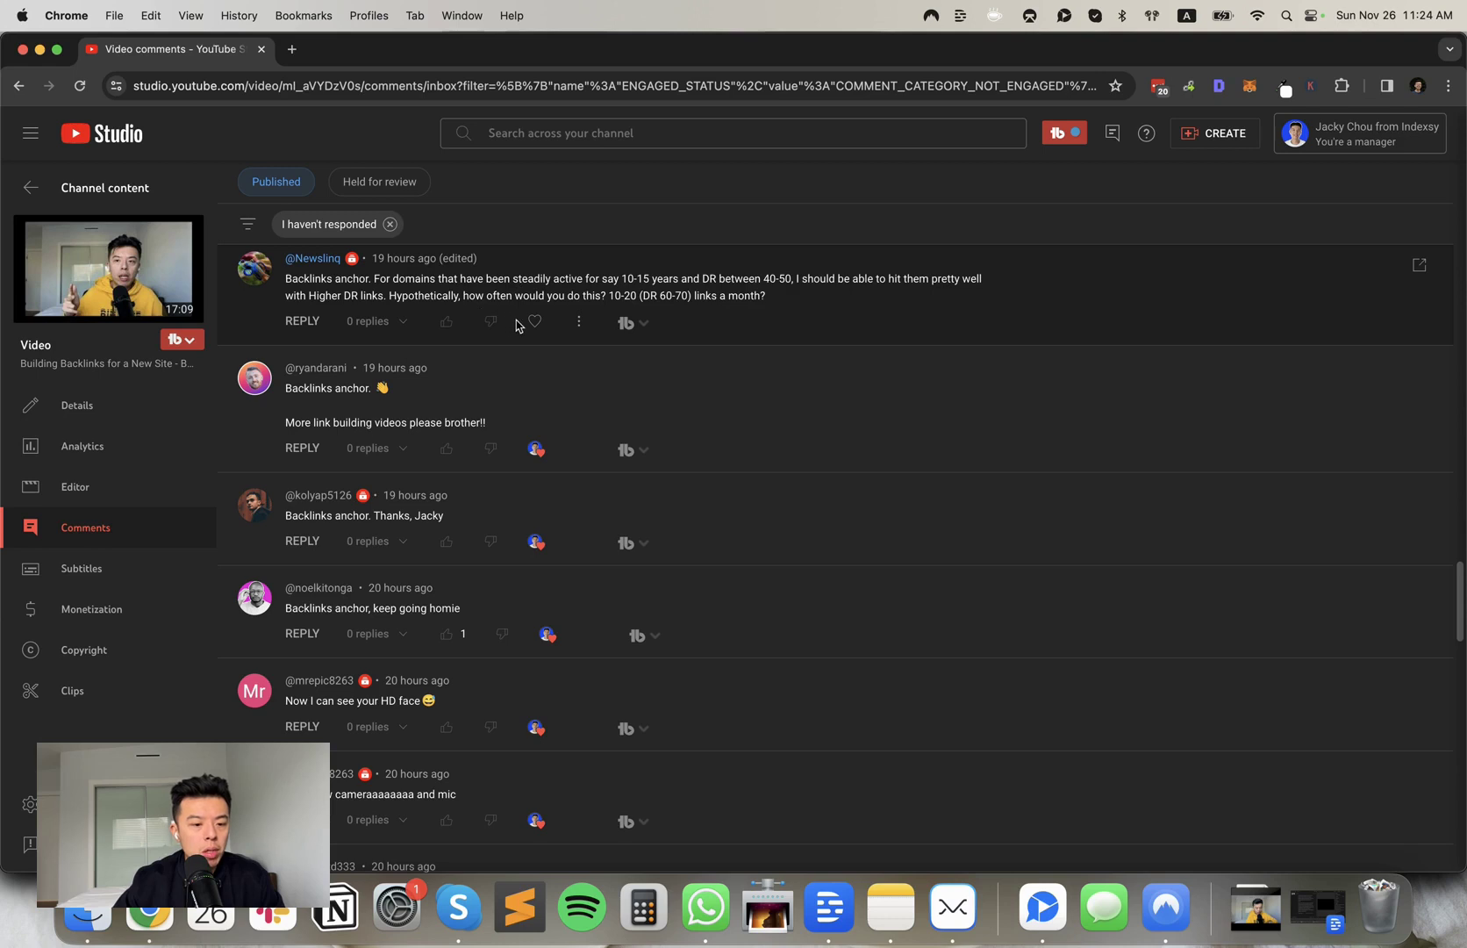
{"action": "left_click", "coordinate": [535, 321]}
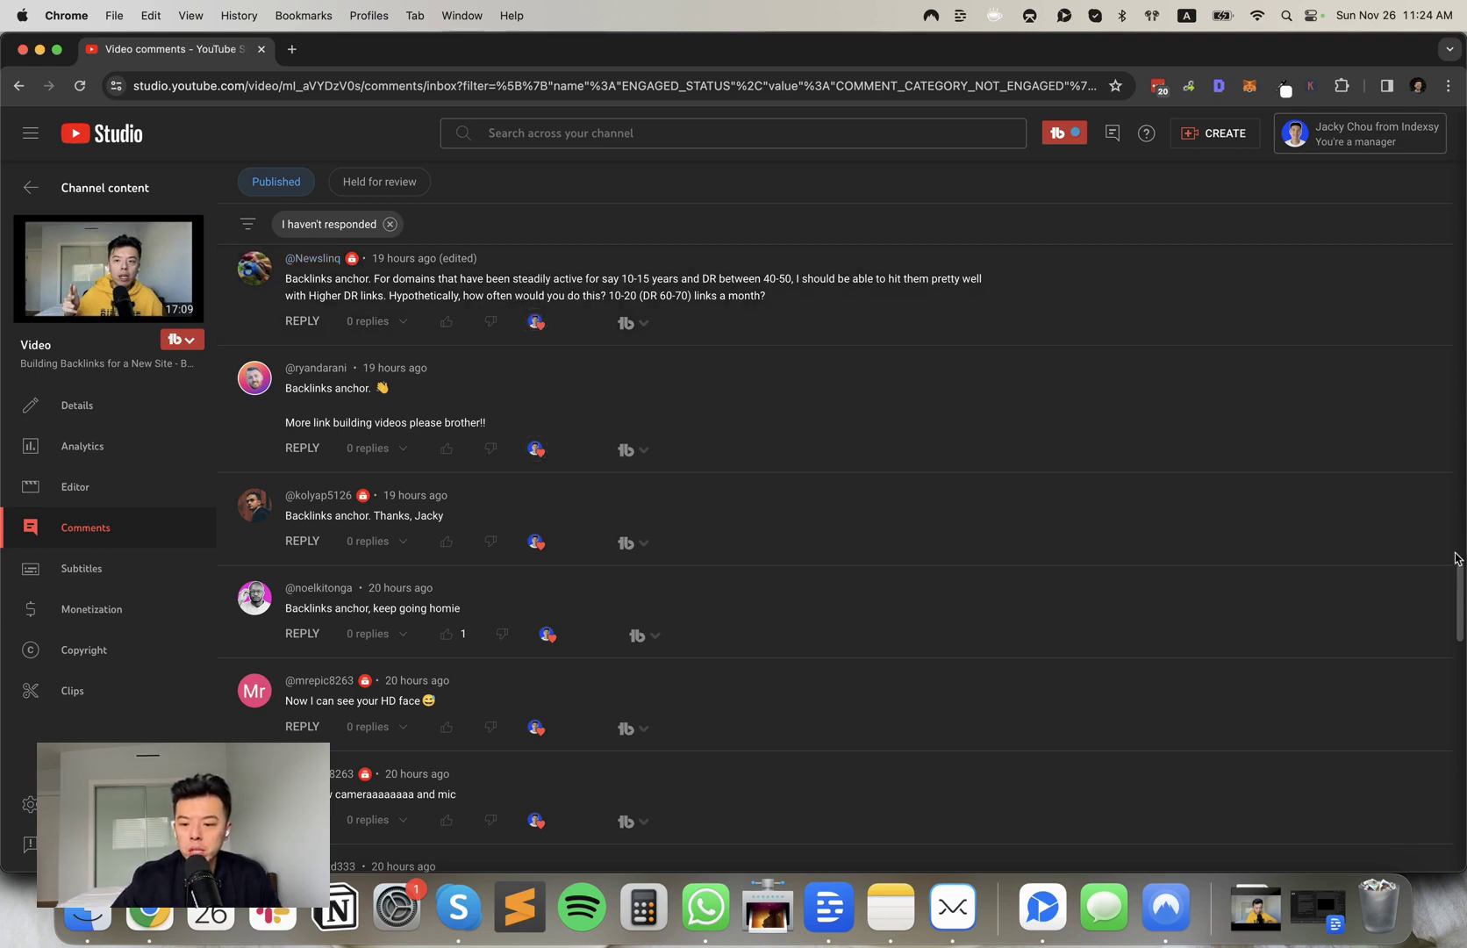